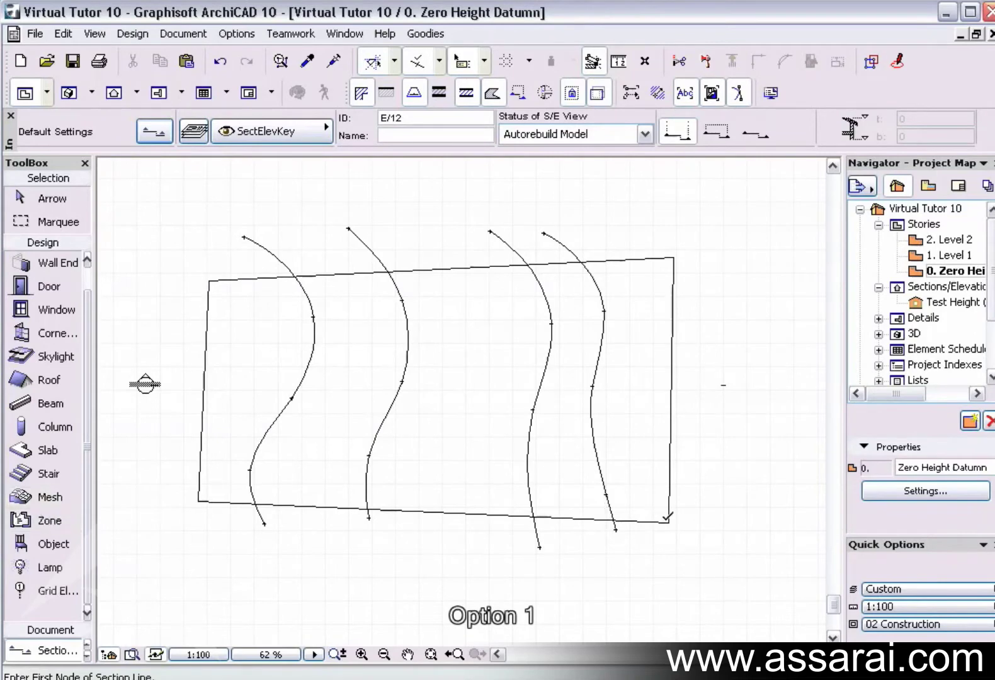
- Raise the top-right corner of the site mesh to height 1500
click(669, 526)
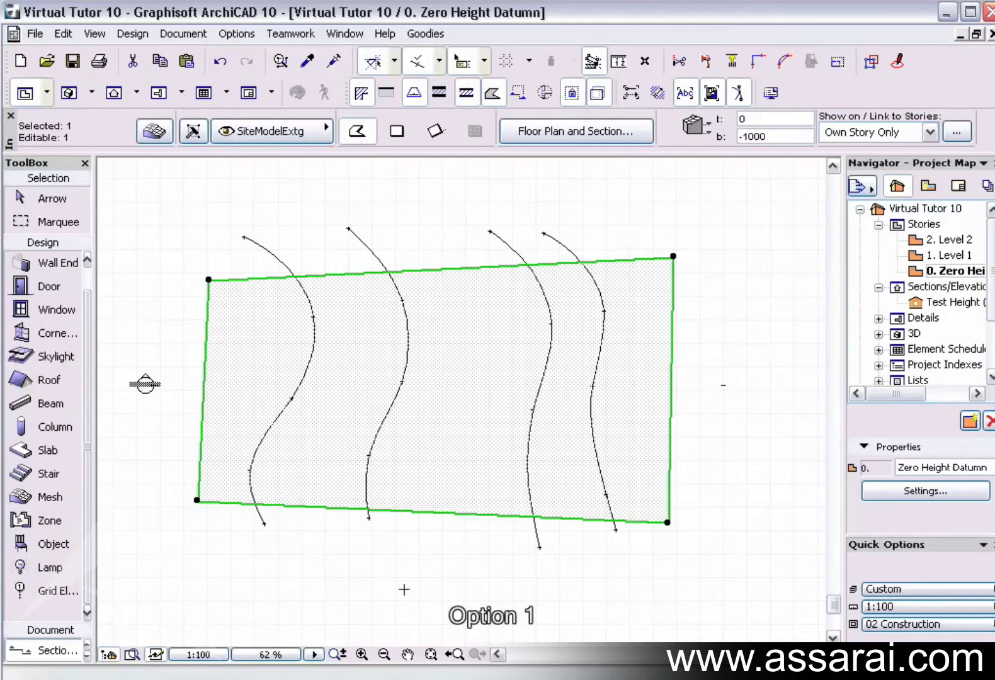
click(709, 495)
key(ctrl+alt+s)
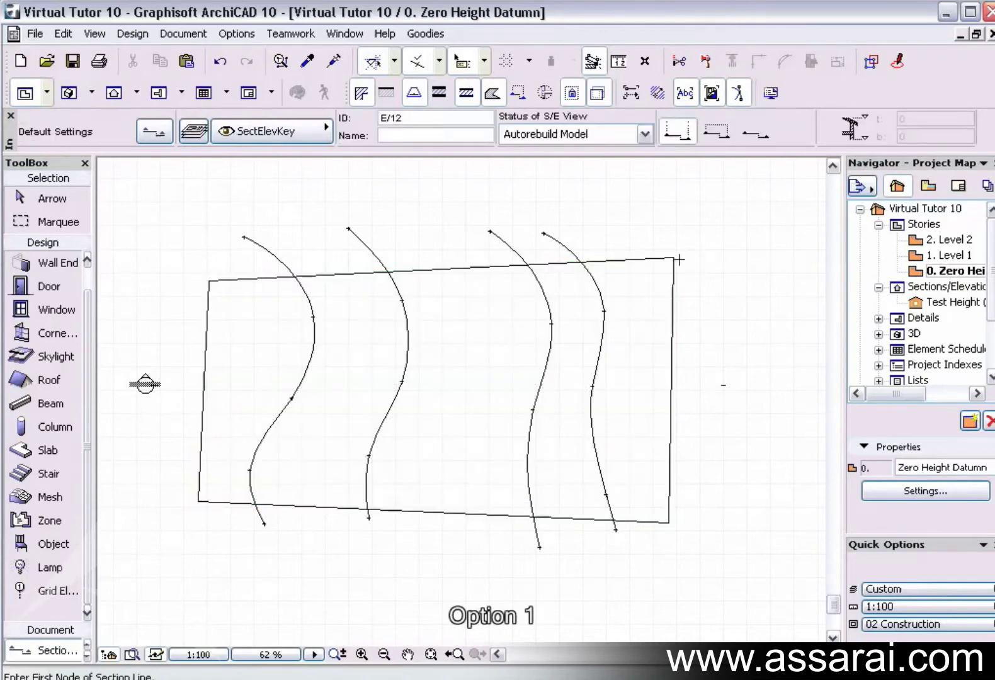
shift+click(674, 257)
click(674, 257)
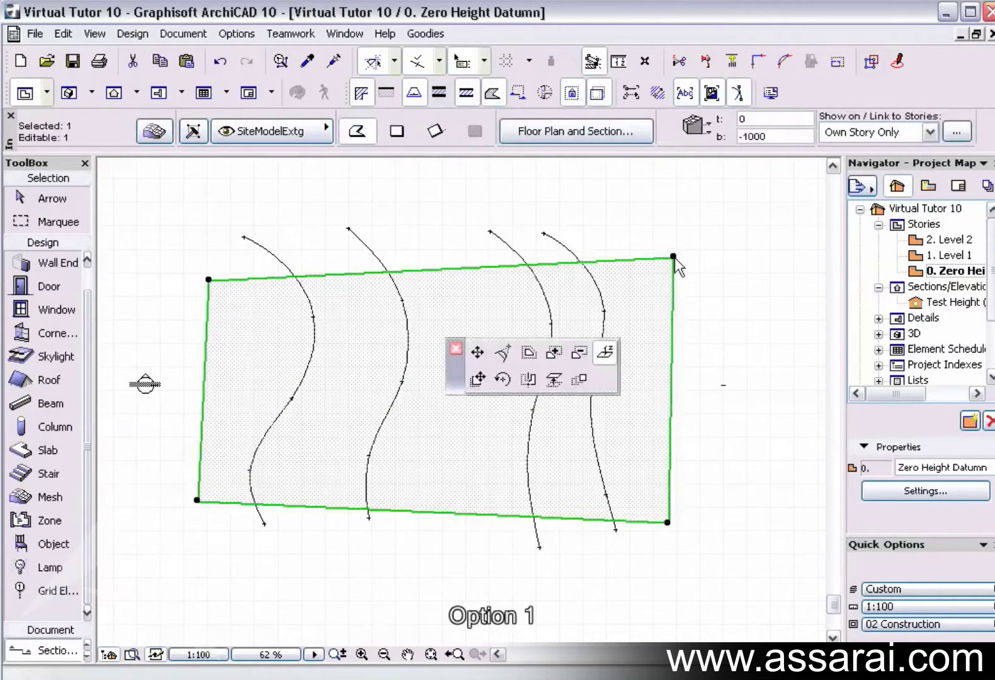
click(674, 257)
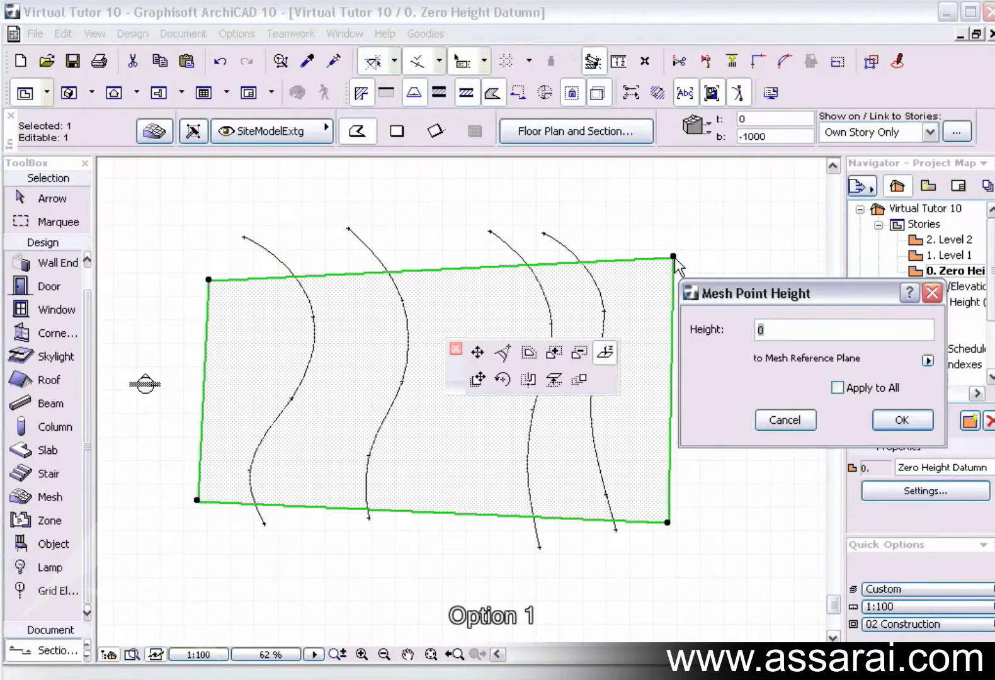
text(1500)
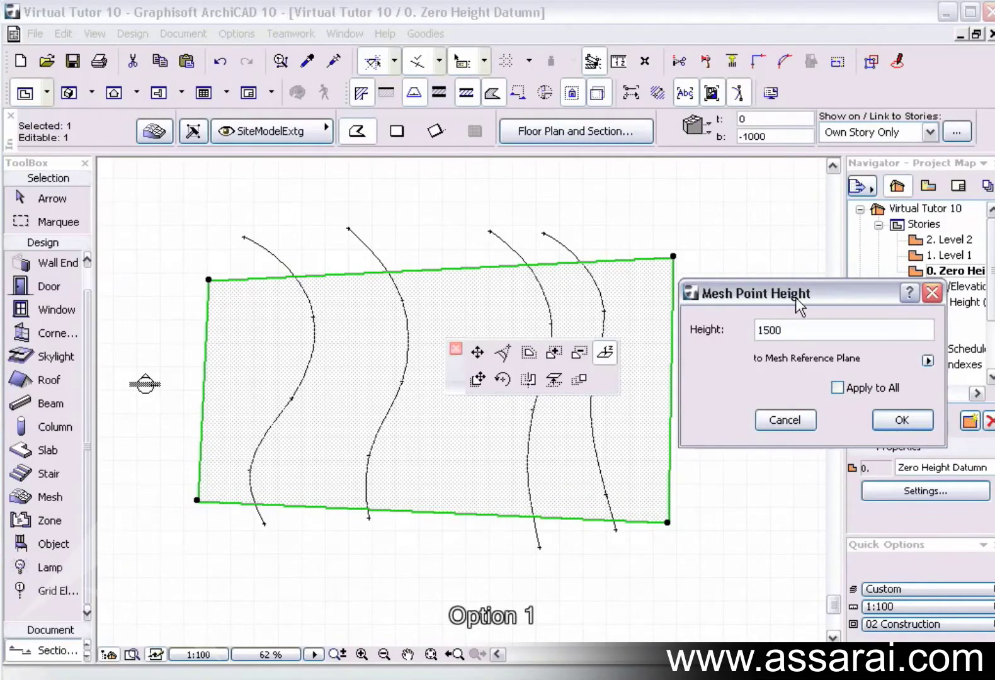
click(901, 418)
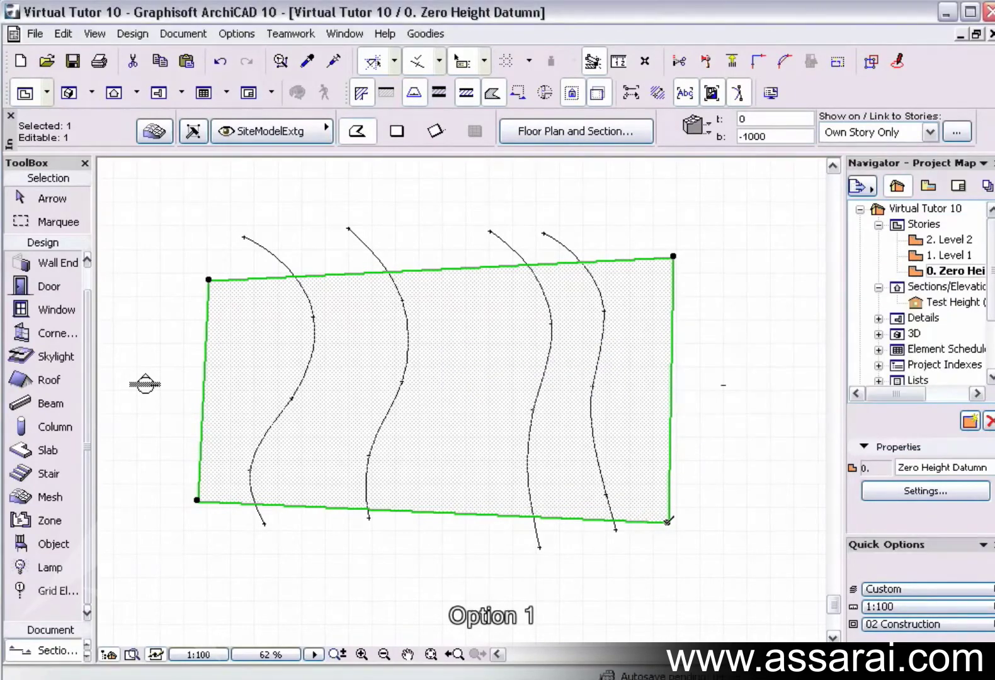
- Raise the bottom-right mesh corner to height 1500 as well
click(668, 521)
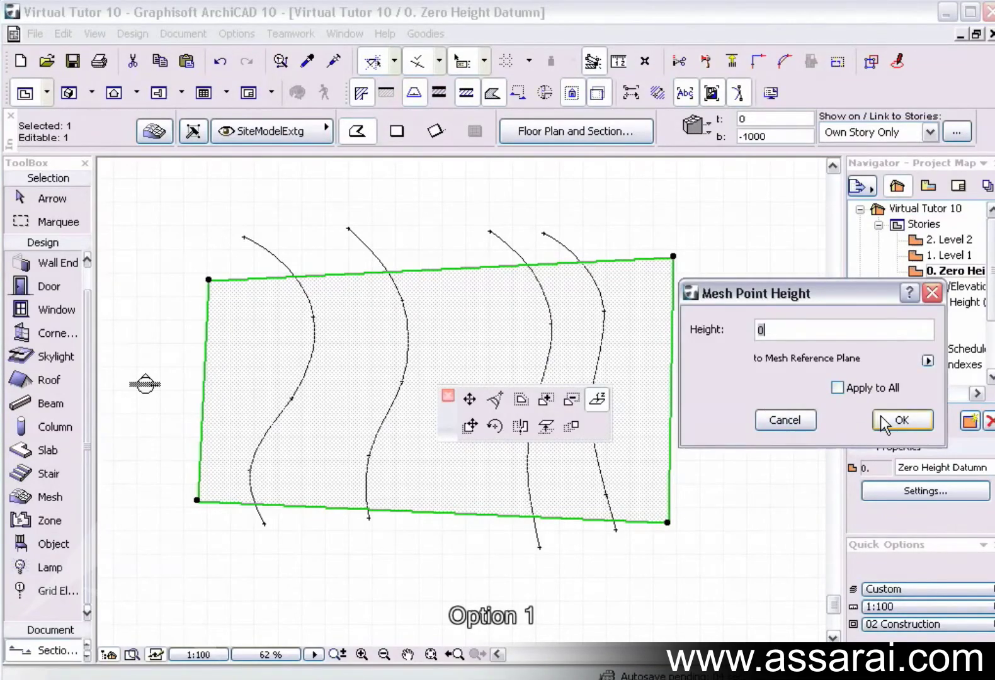
key(BackSpace)
text(15)
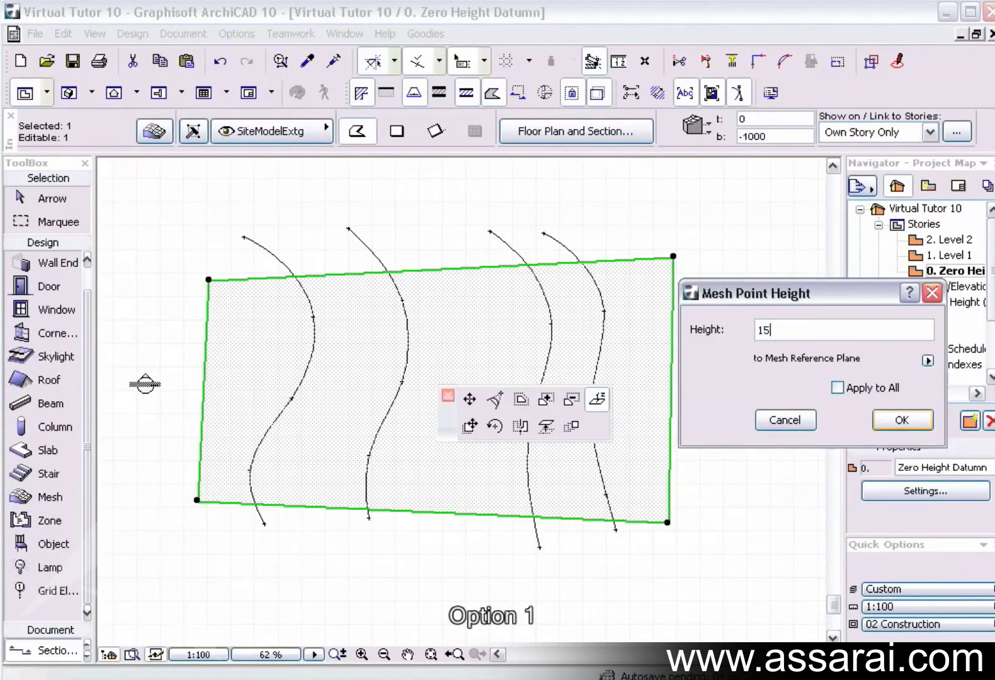
text(00)
click(907, 420)
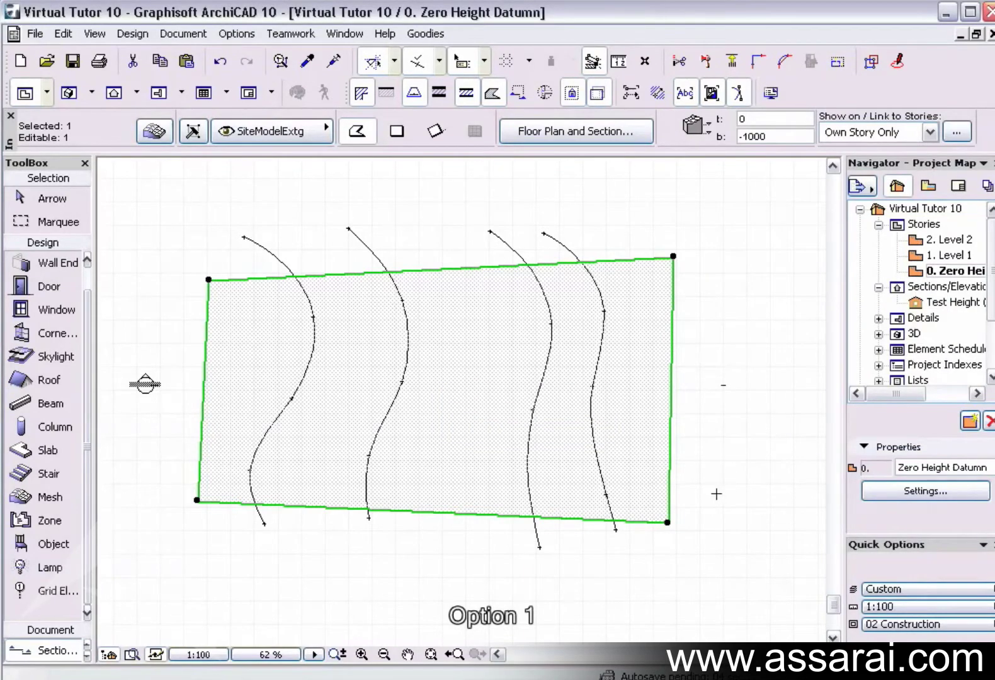
key(Escape)
- Draw a rectangular house slab in the centre of the sloped mesh
click(51, 450)
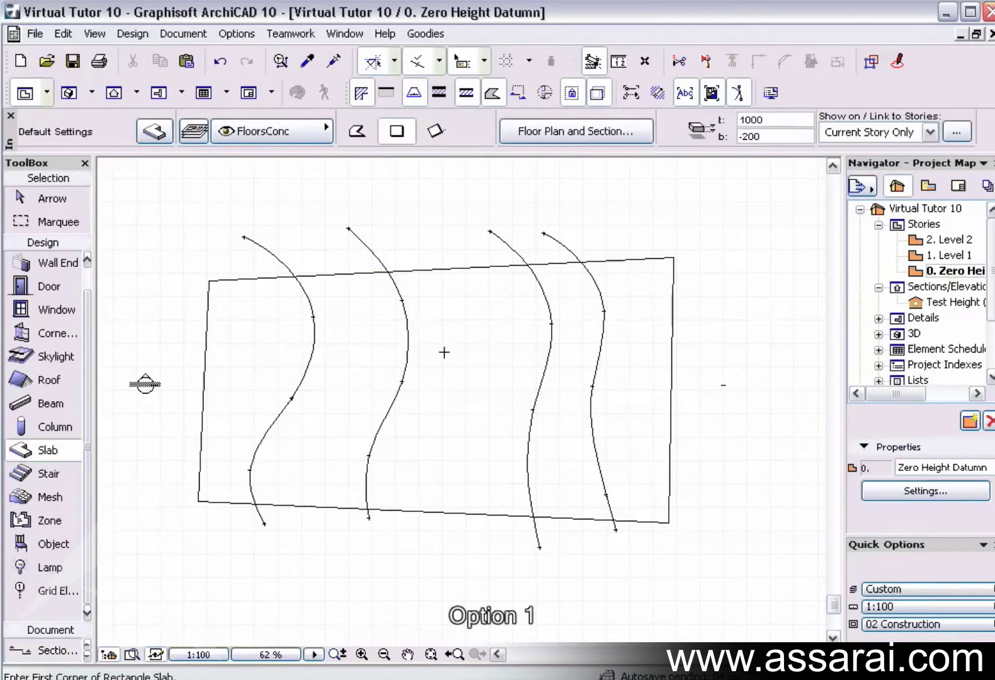
click(356, 351)
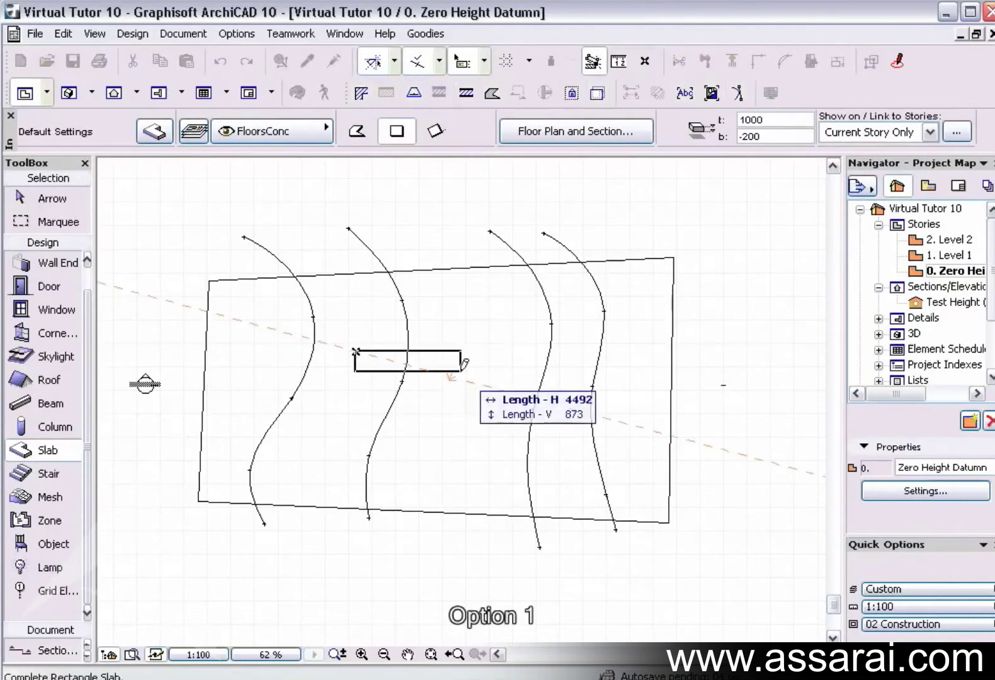
click(518, 427)
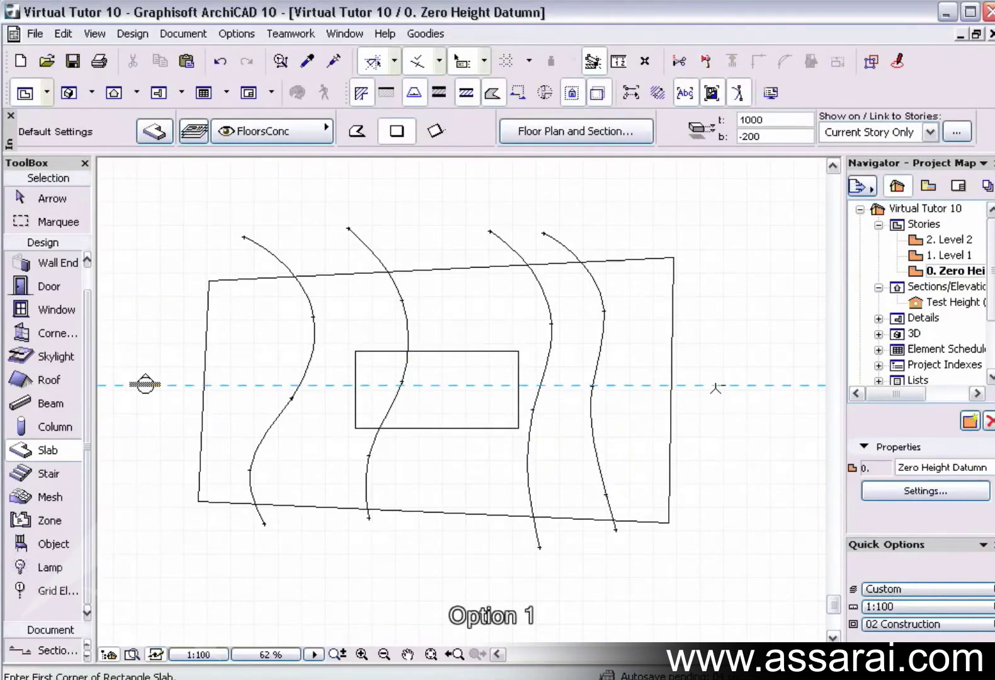
- Open the Test Height section from the section line
right_click(719, 387)
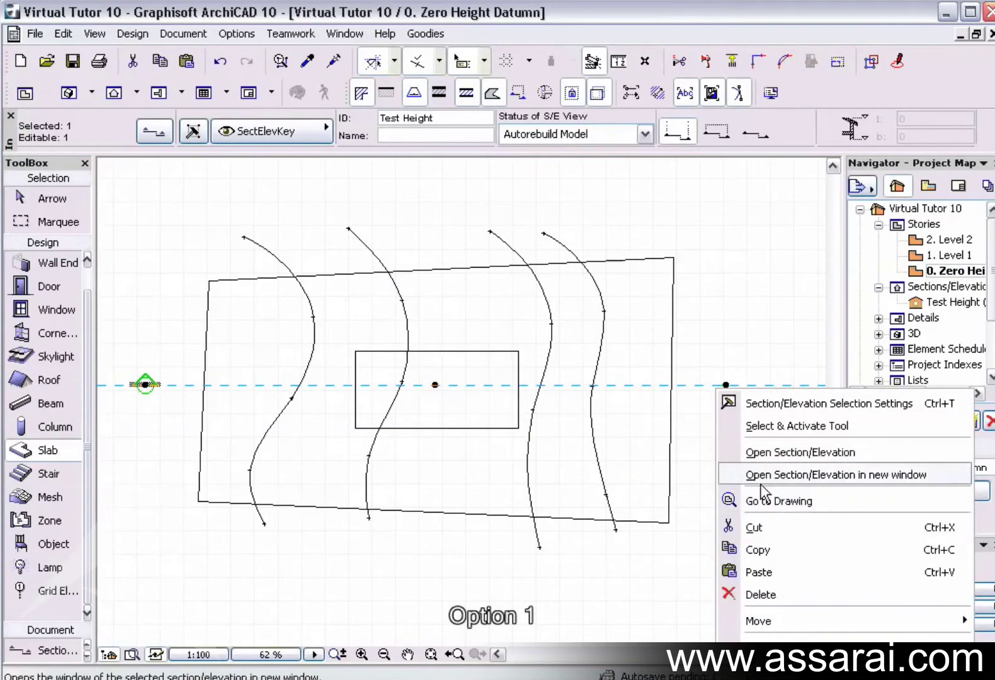
click(762, 456)
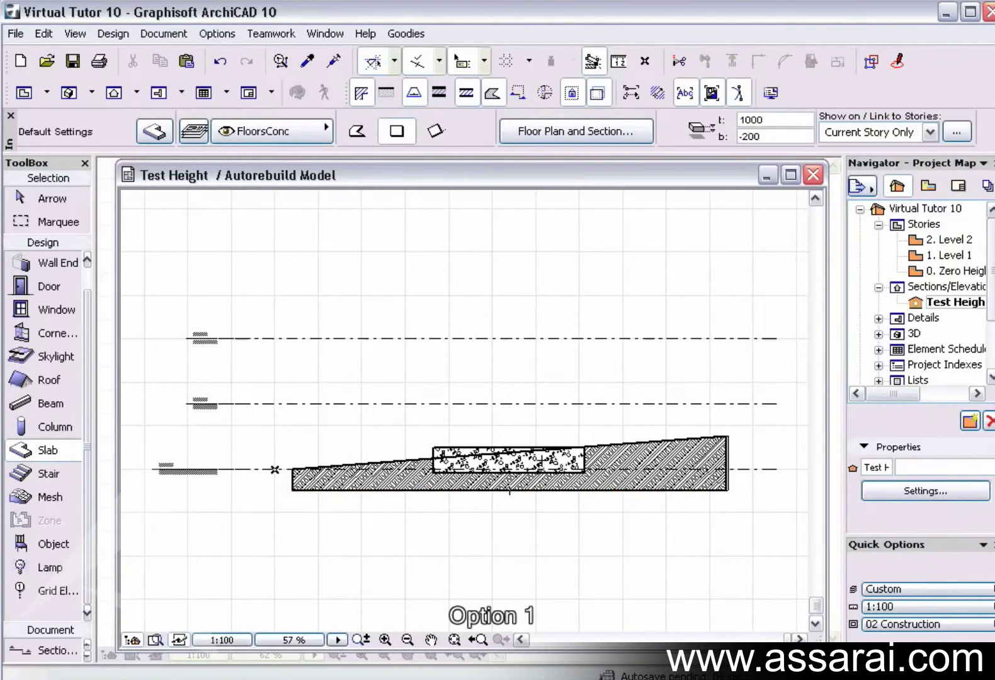
scroll(436, 448, up, 3)
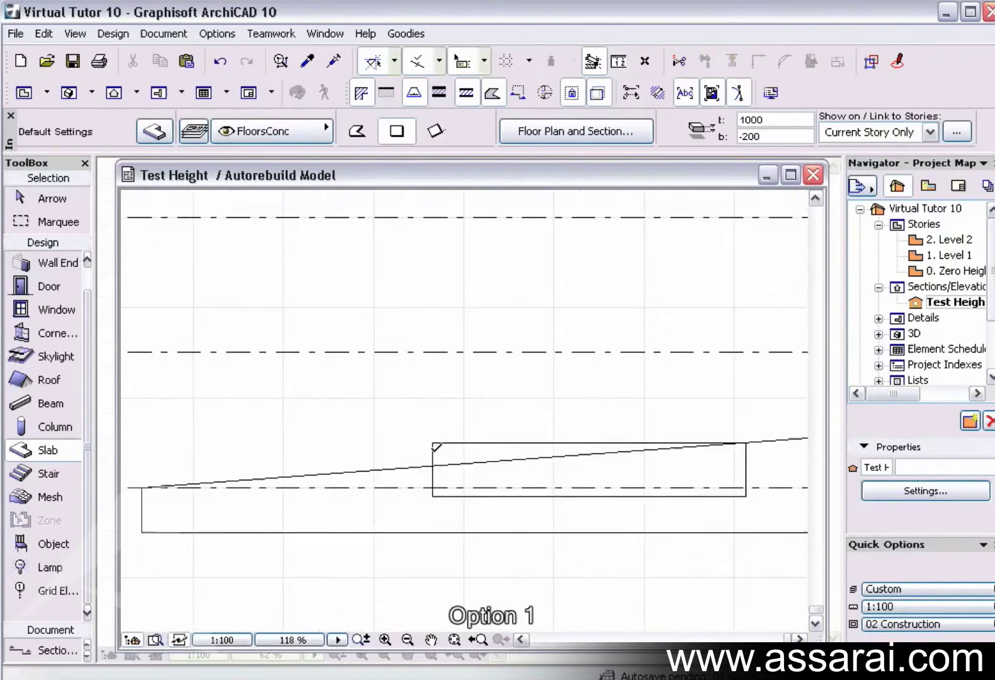
- Set the slab's bottom elevation to 800 and verify its heights
click(439, 448)
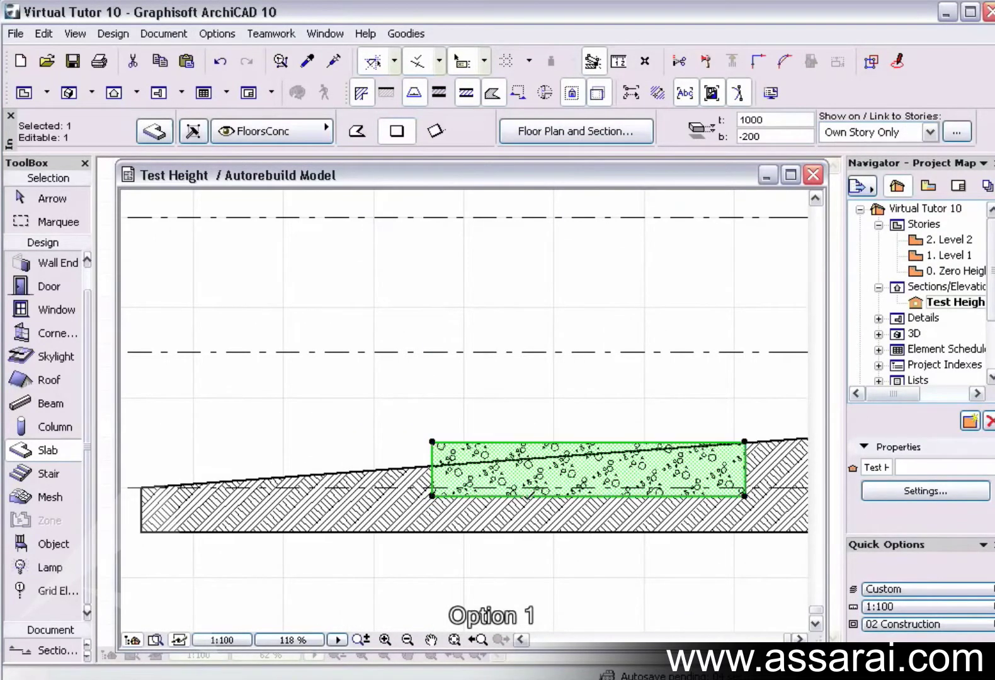
click(768, 136)
text(8)
key(Return)
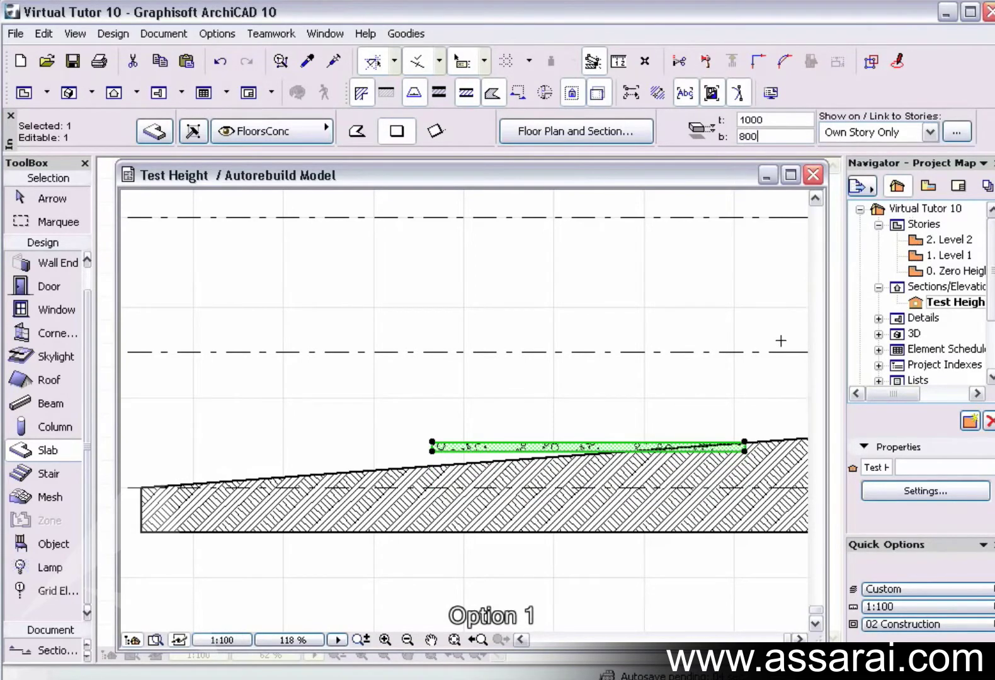
key(Escape)
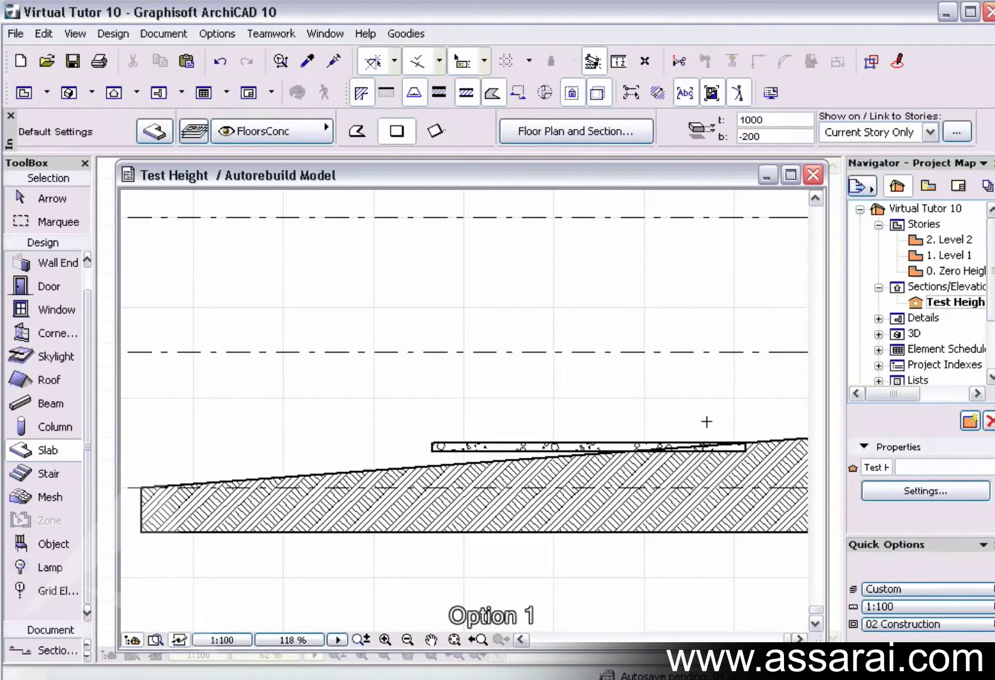
click(439, 450)
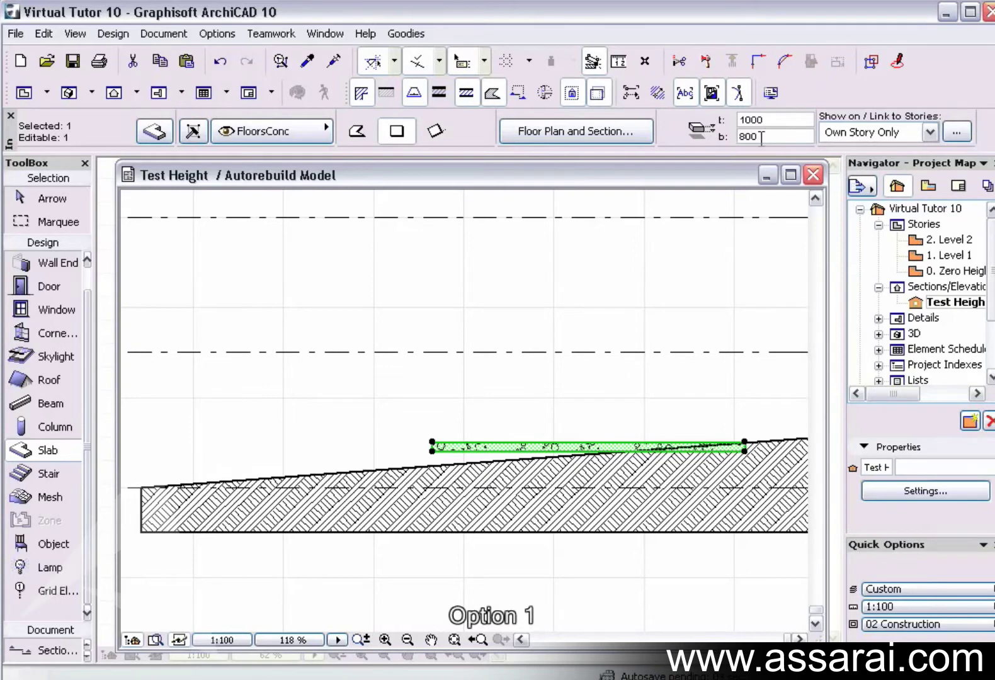
- Back on the plan, replace the old outline with a polyline around the slab
click(813, 175)
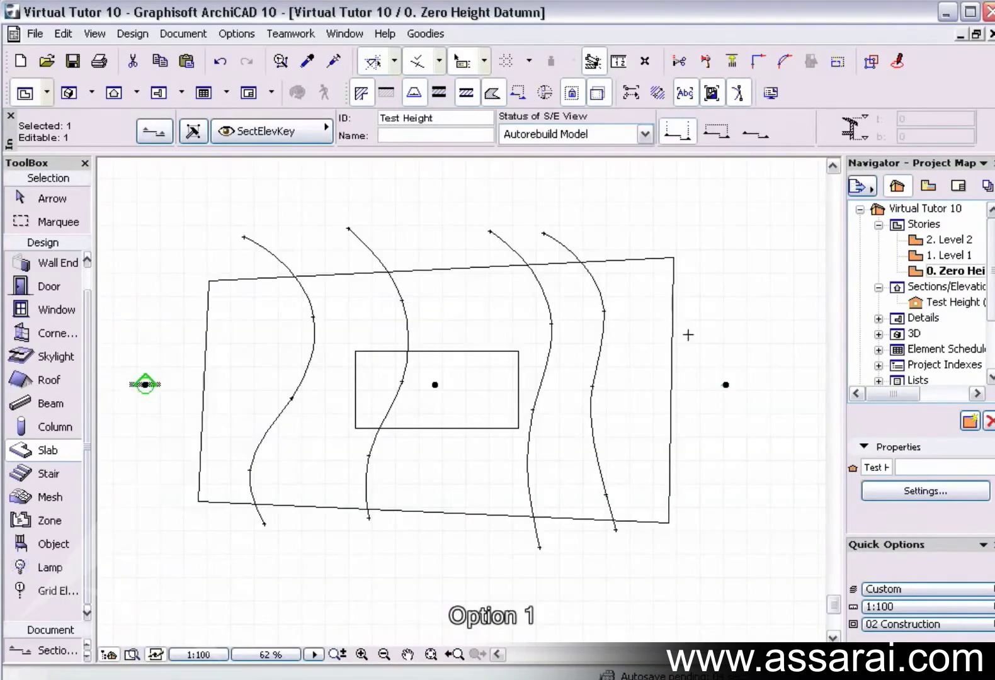
key(Escape)
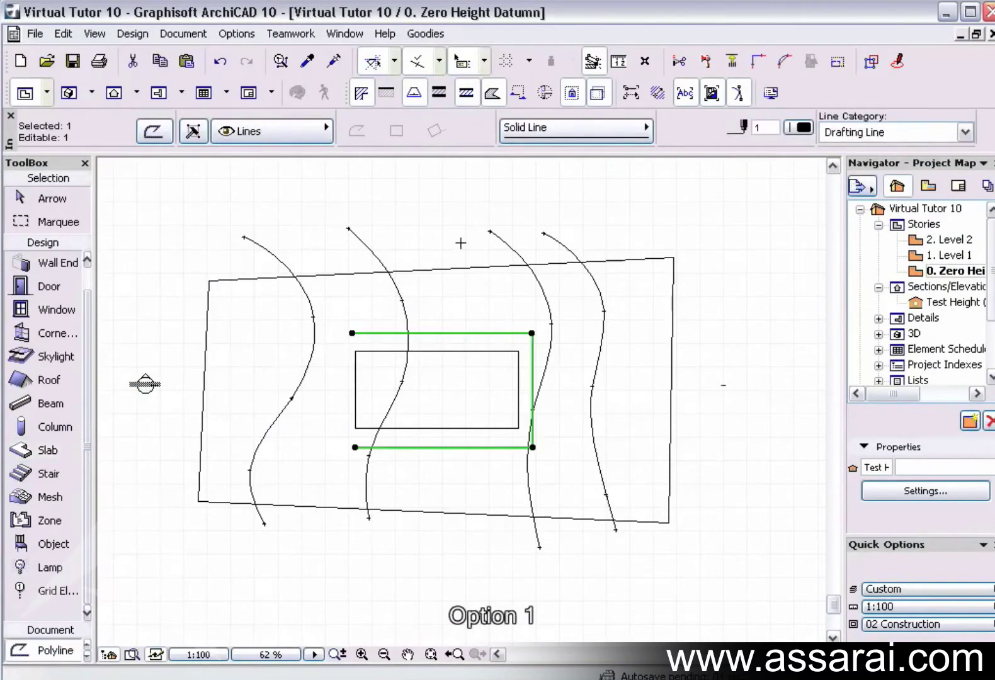
key(Delete)
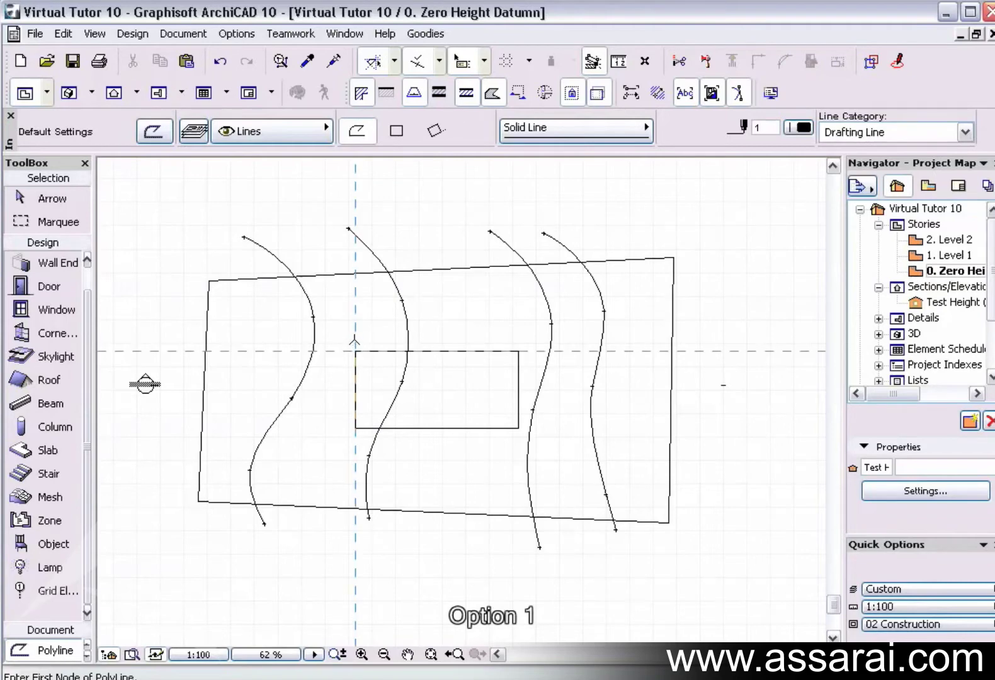
click(356, 340)
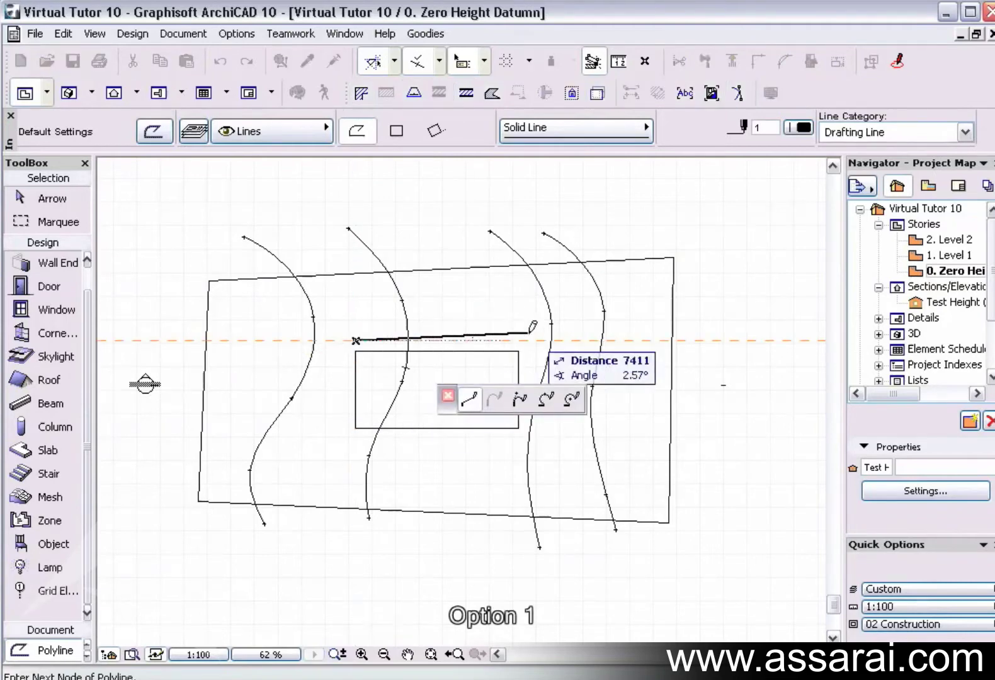
click(530, 341)
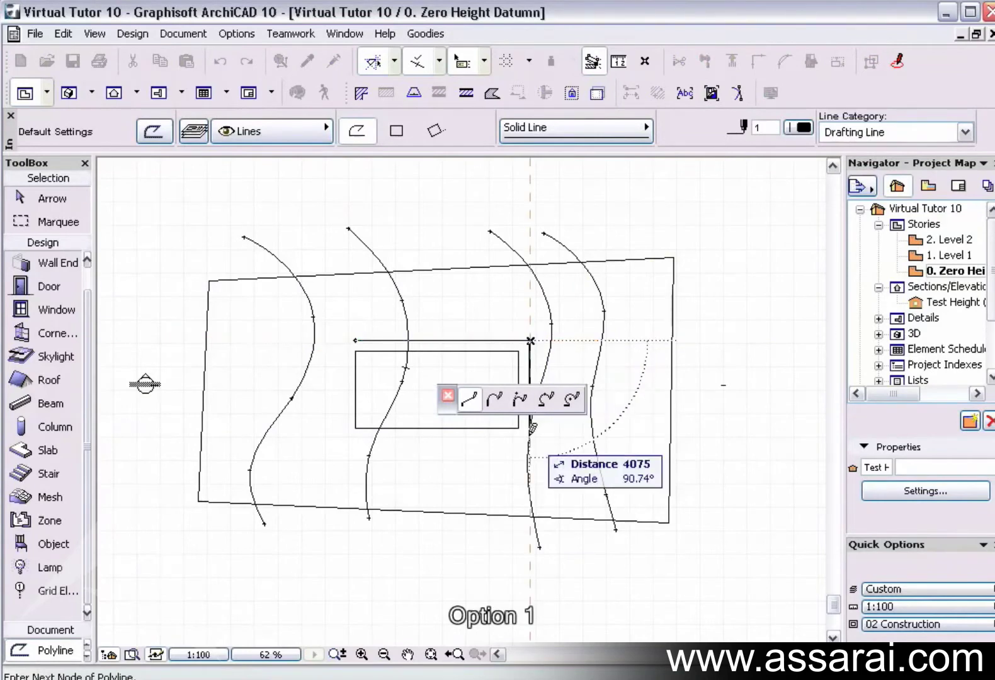
click(529, 439)
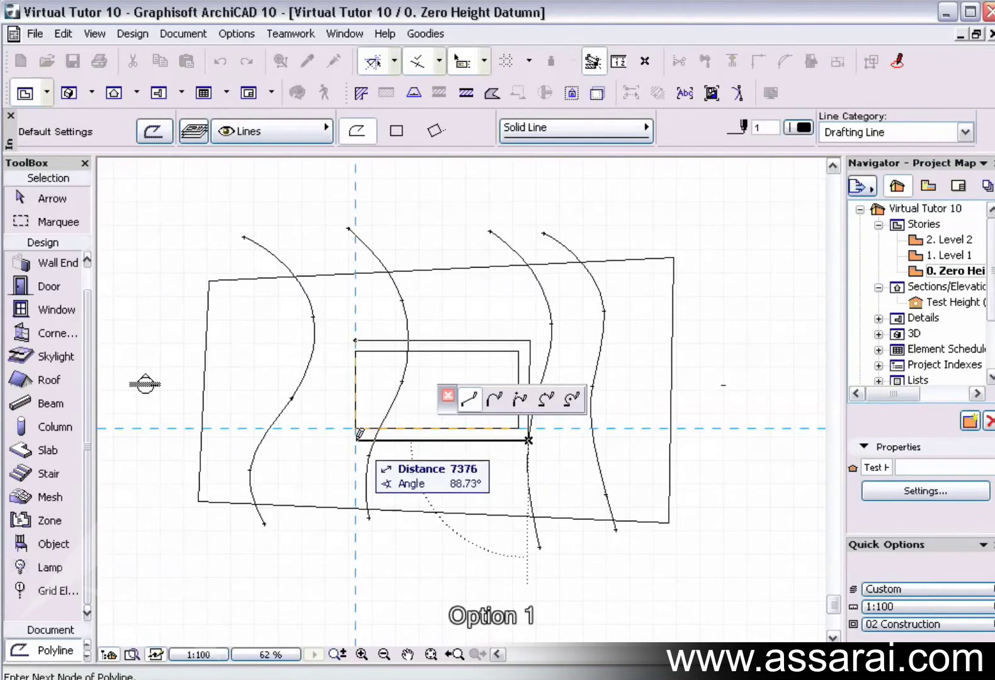
double_click(356, 439)
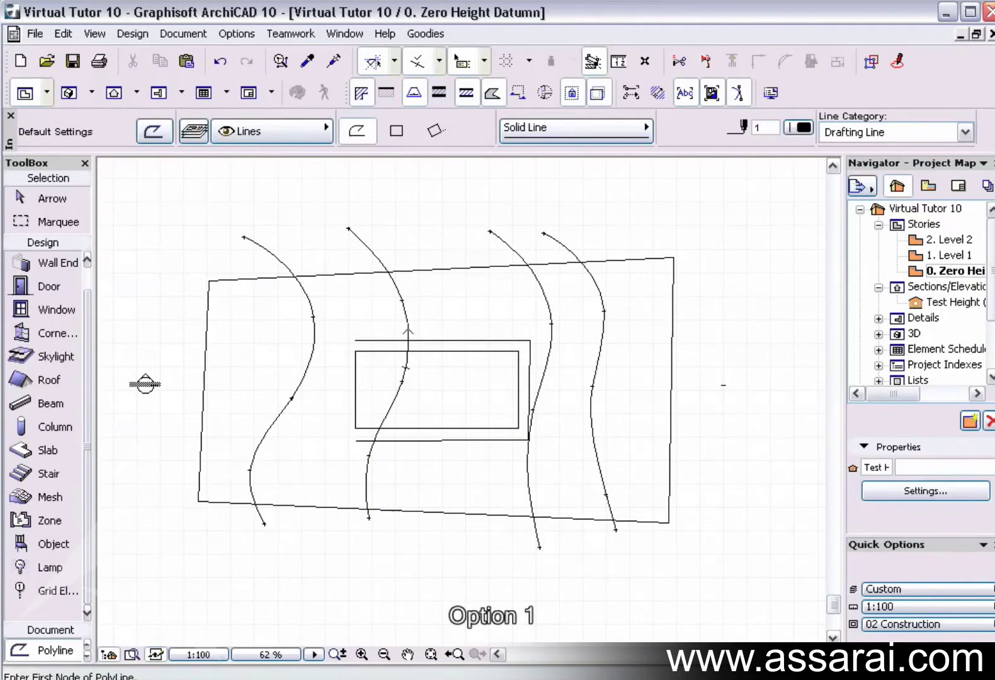
- Draw a second, larger platform-edge polyline with a sloped top edge around the slab
click(408, 328)
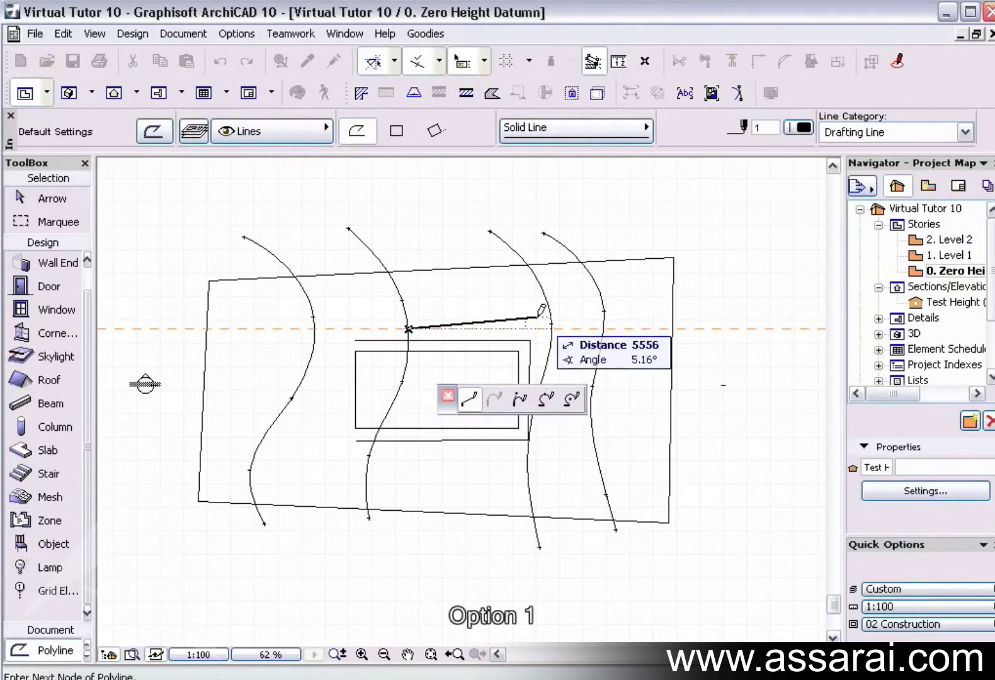
click(539, 317)
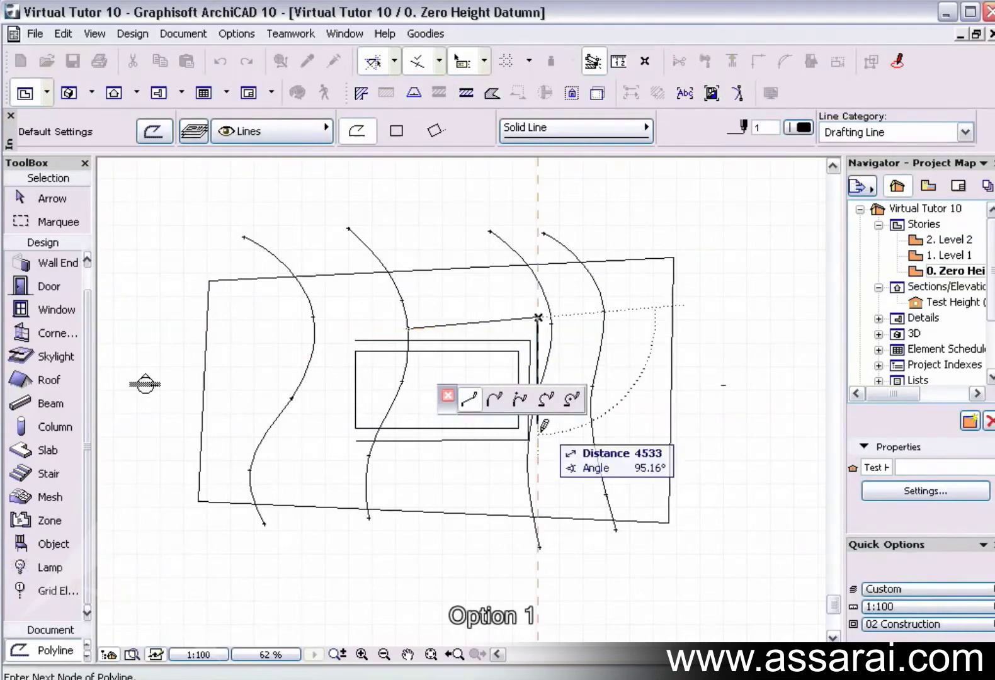
click(538, 474)
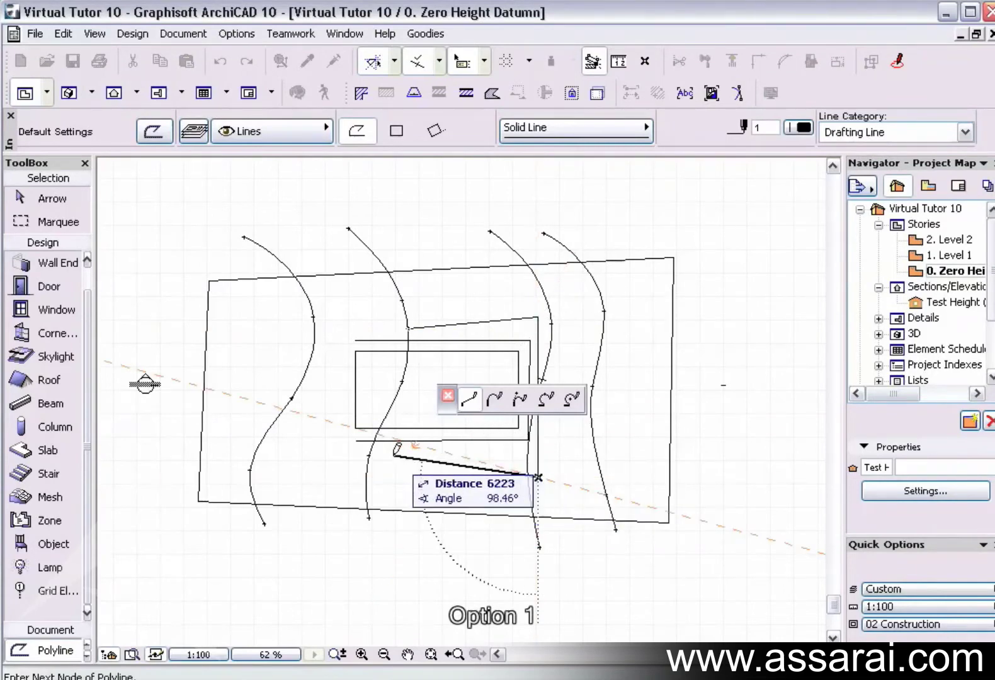
double_click(381, 455)
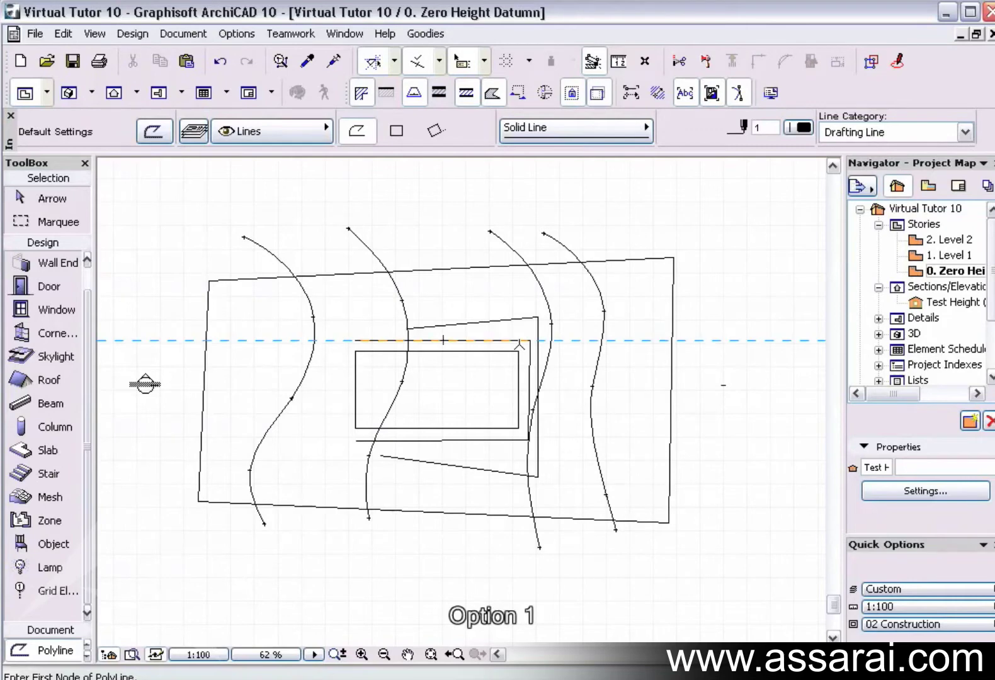
shift+click(288, 321)
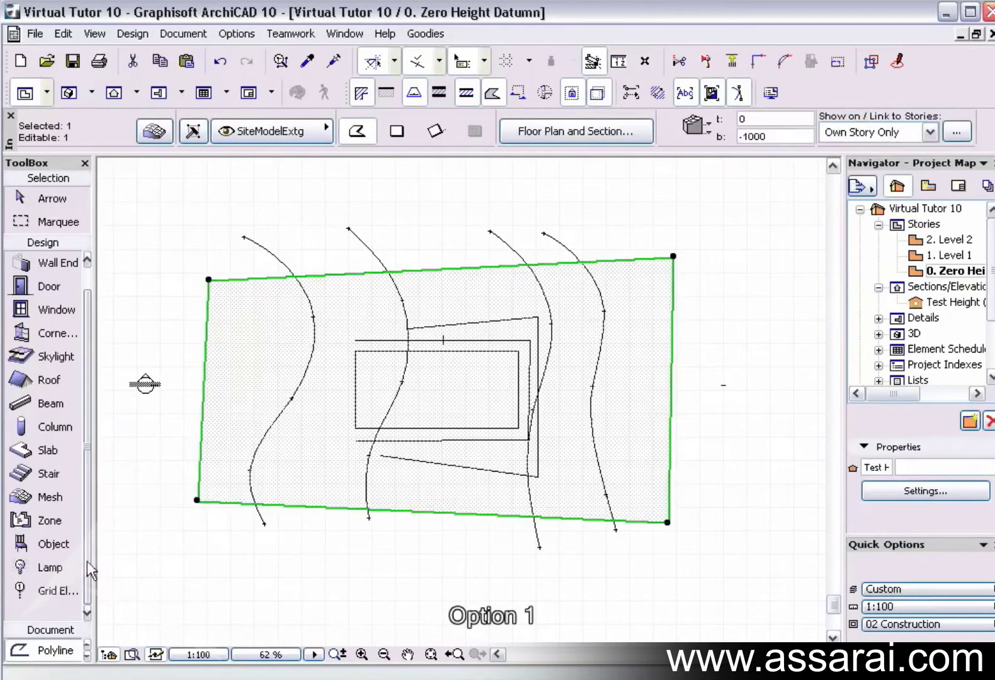
- Add the house rectangle as mesh points and set them all to height 800
click(456, 441)
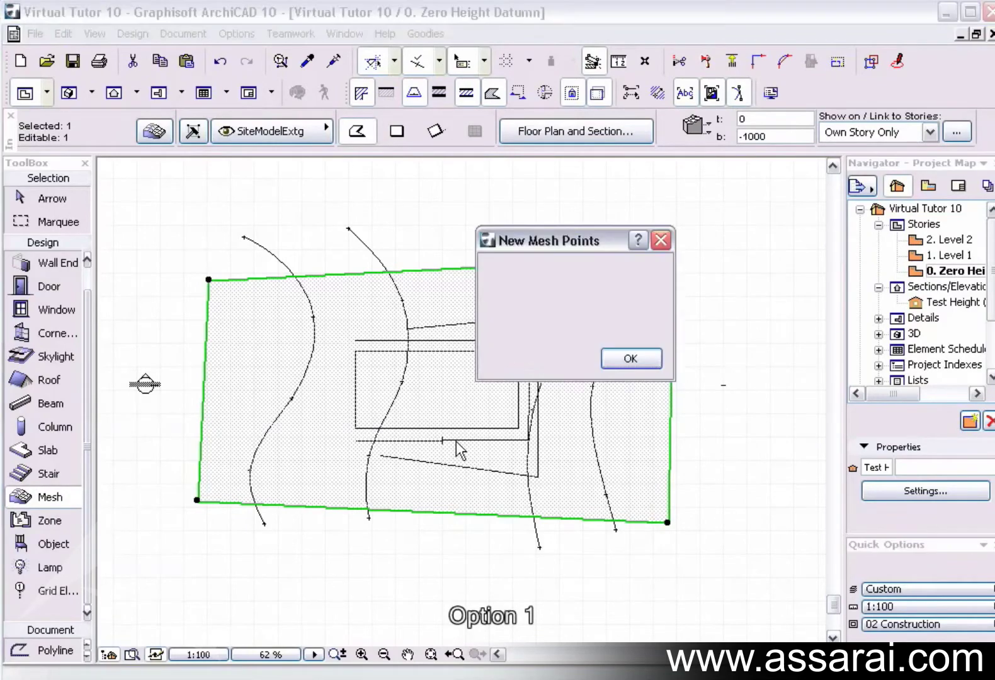
click(628, 362)
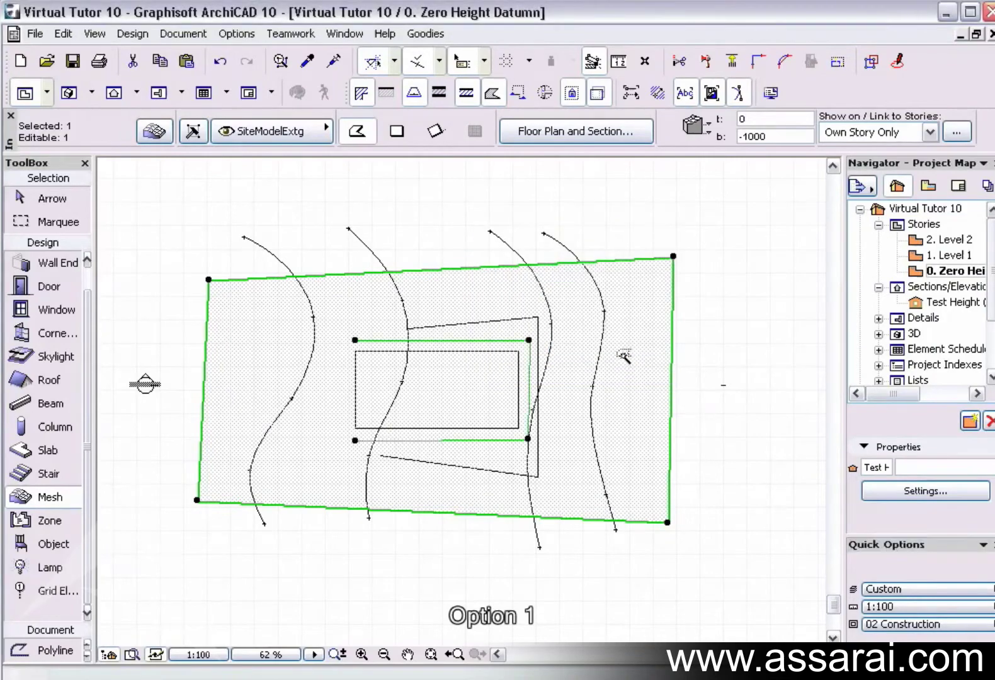
click(530, 339)
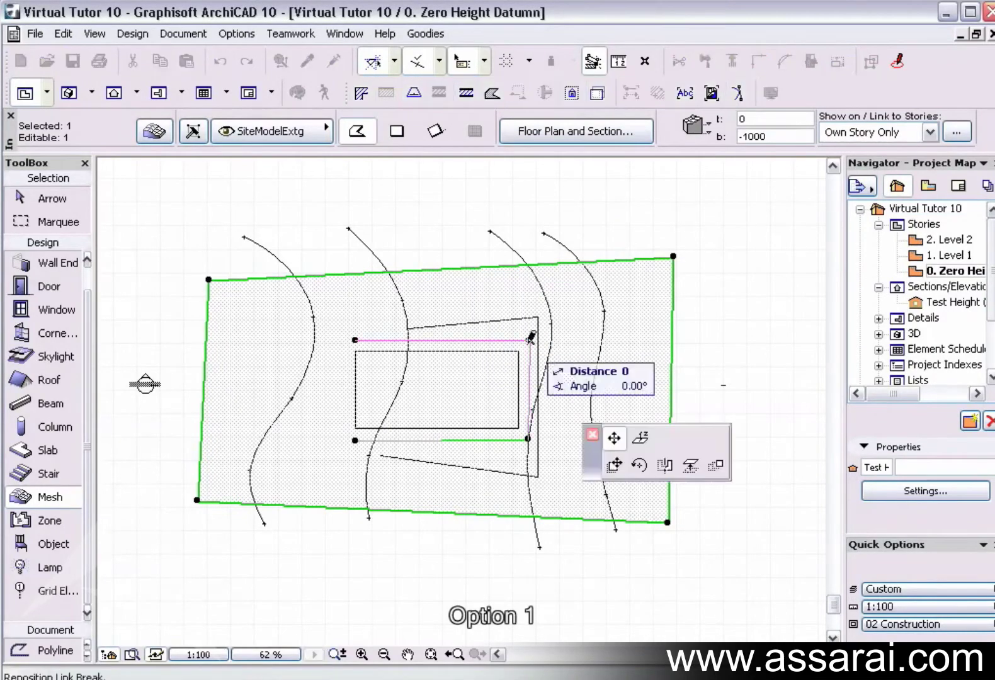
click(639, 437)
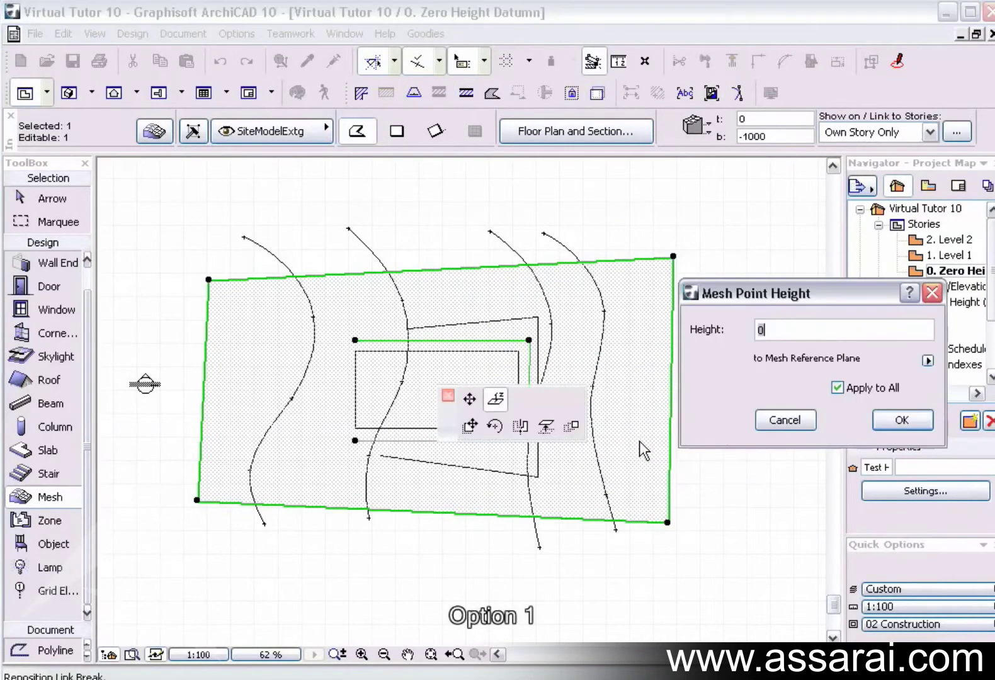
text(800)
key(Return)
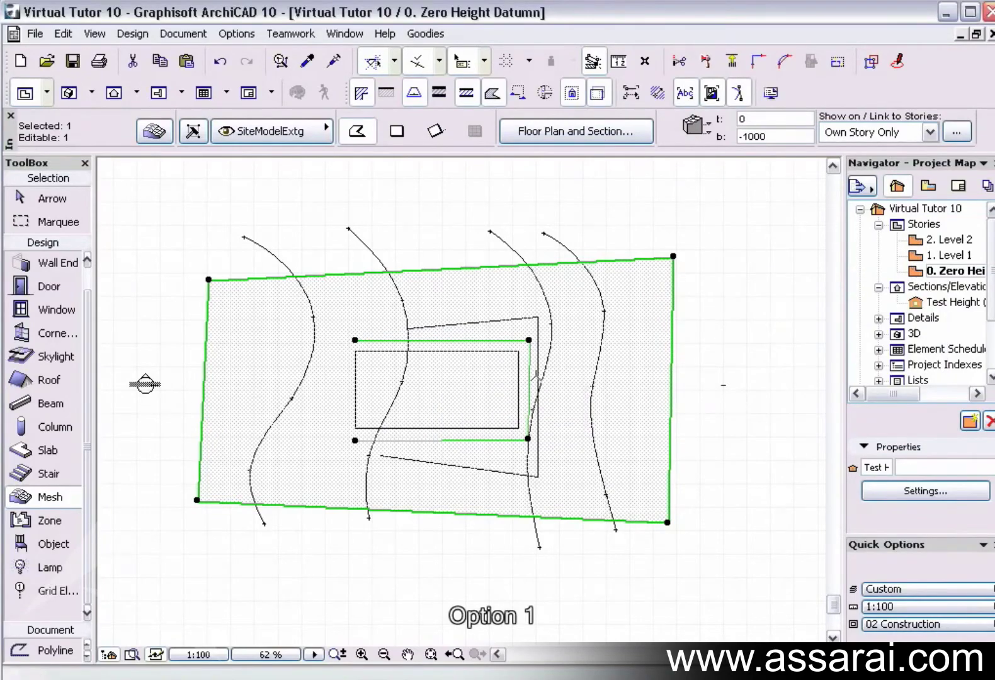
- Check an inner corner point's height, leaving it unchanged
right_click(529, 340)
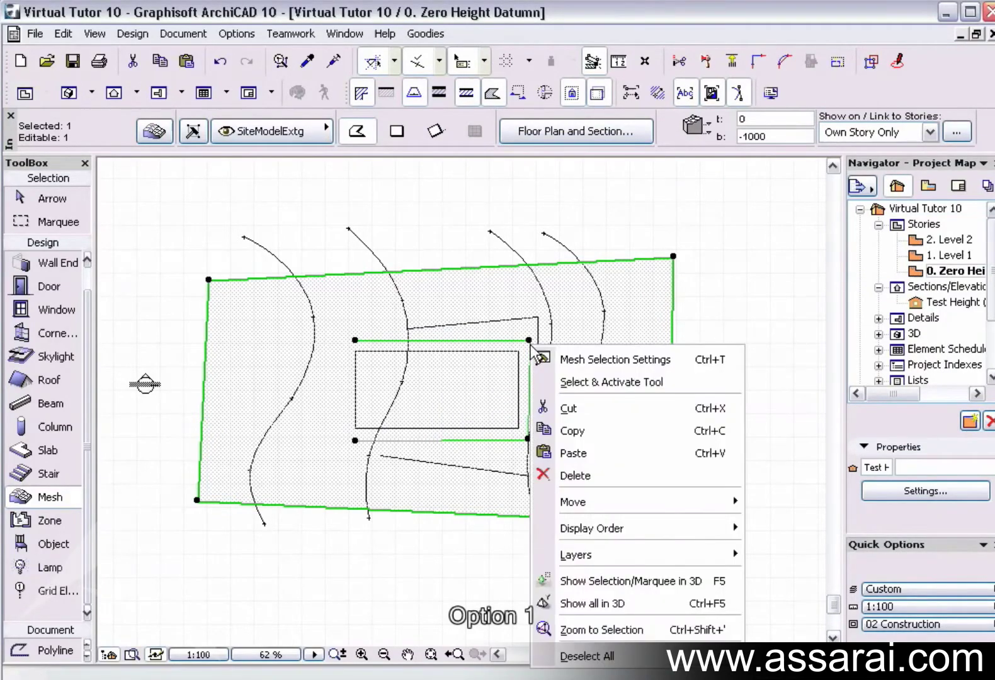
click(398, 259)
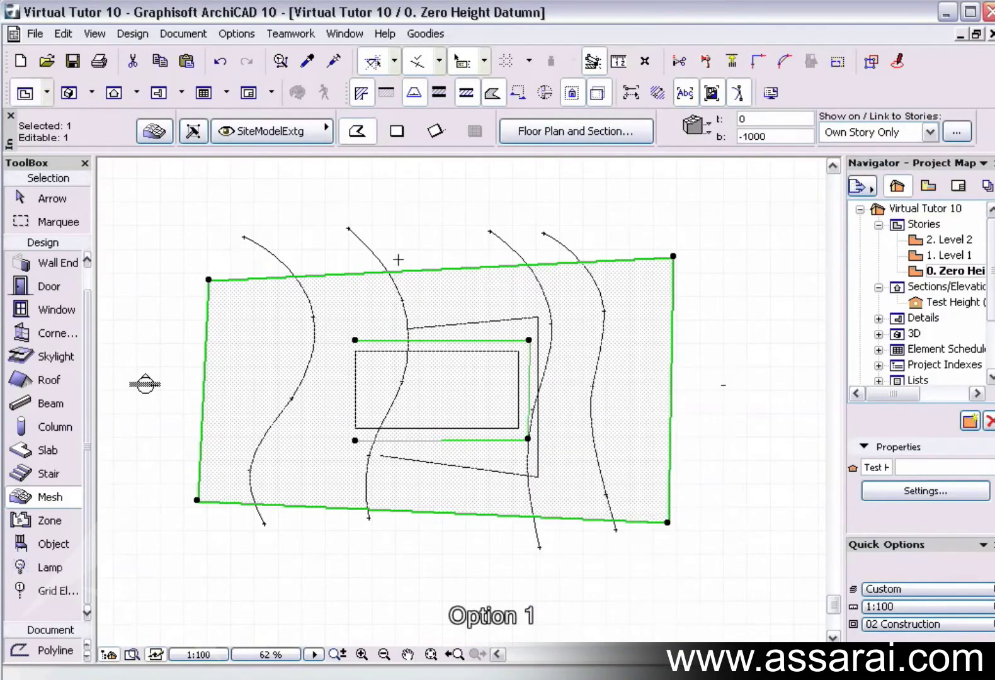
click(355, 340)
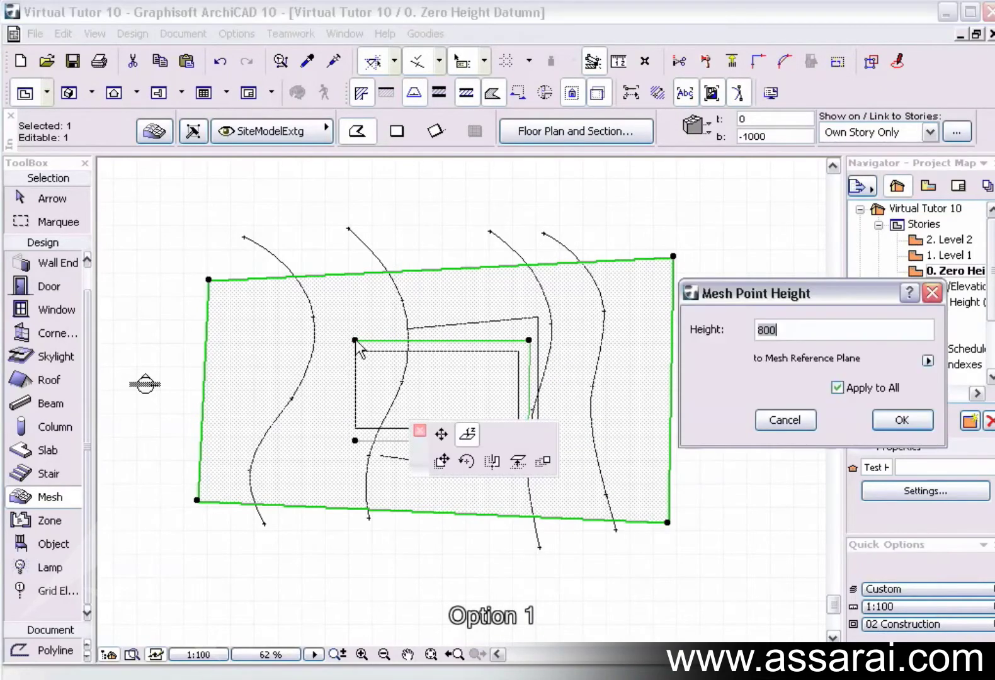
click(783, 419)
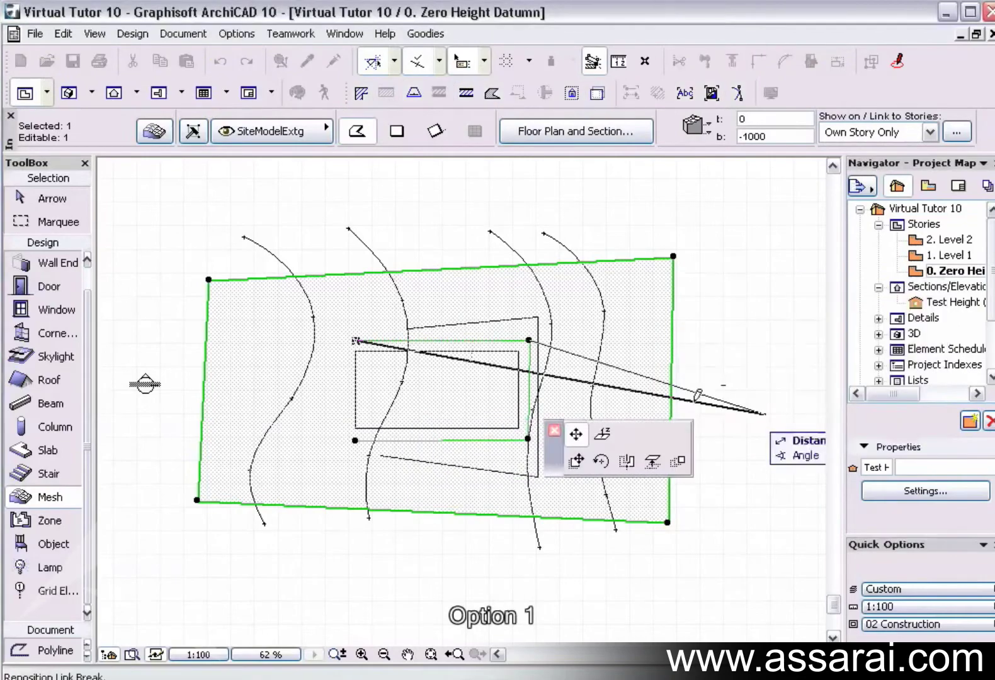
key(Escape)
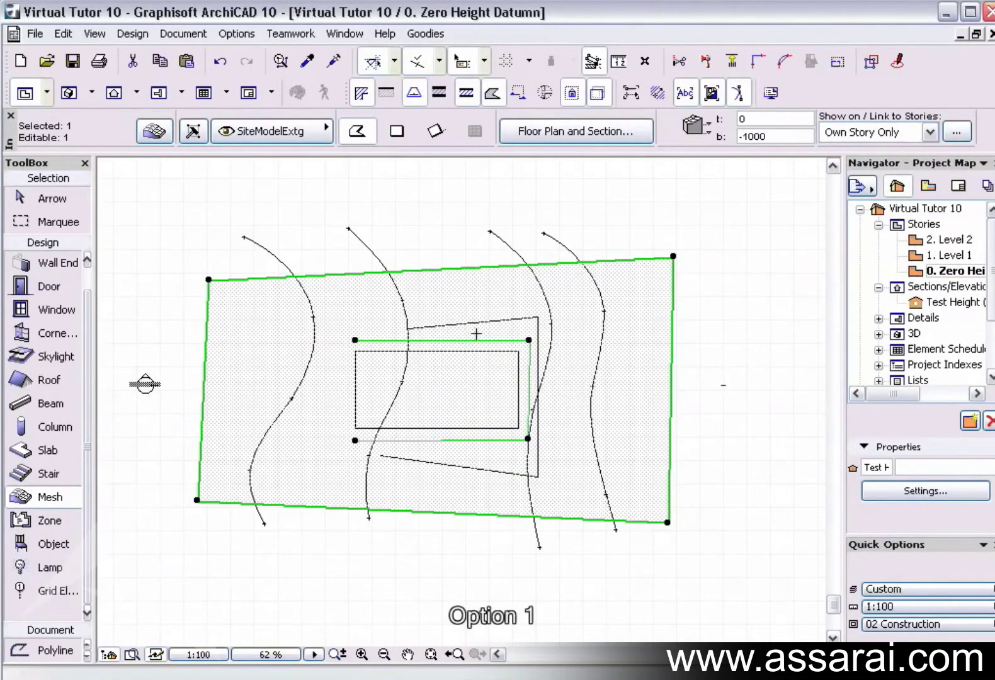
- Set the mesh's Ridge Selection to Show All Ridges
click(153, 132)
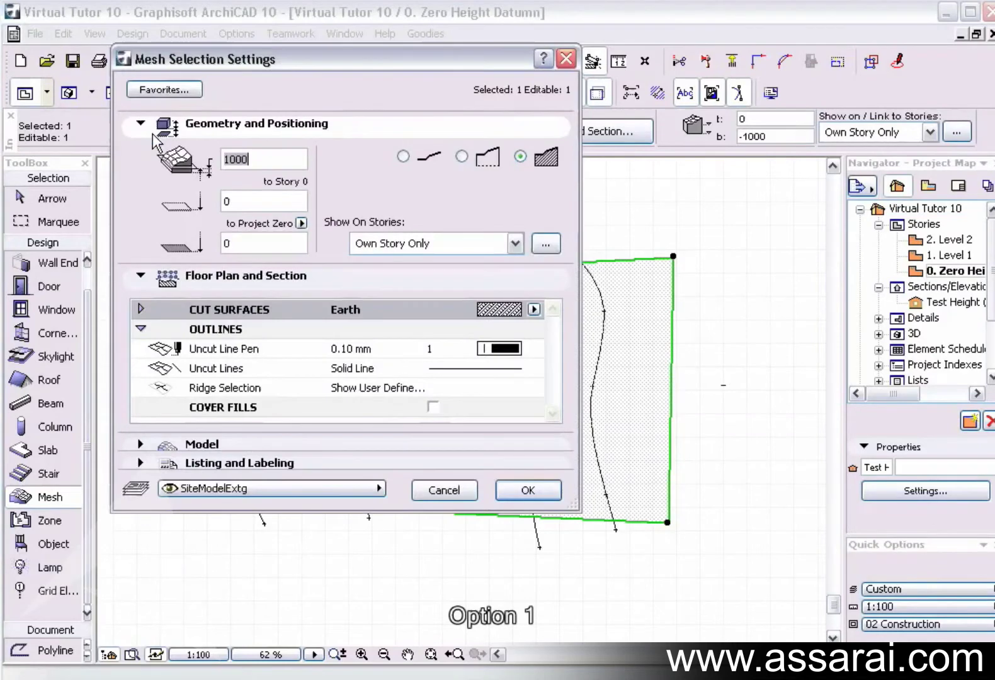
click(449, 387)
click(534, 387)
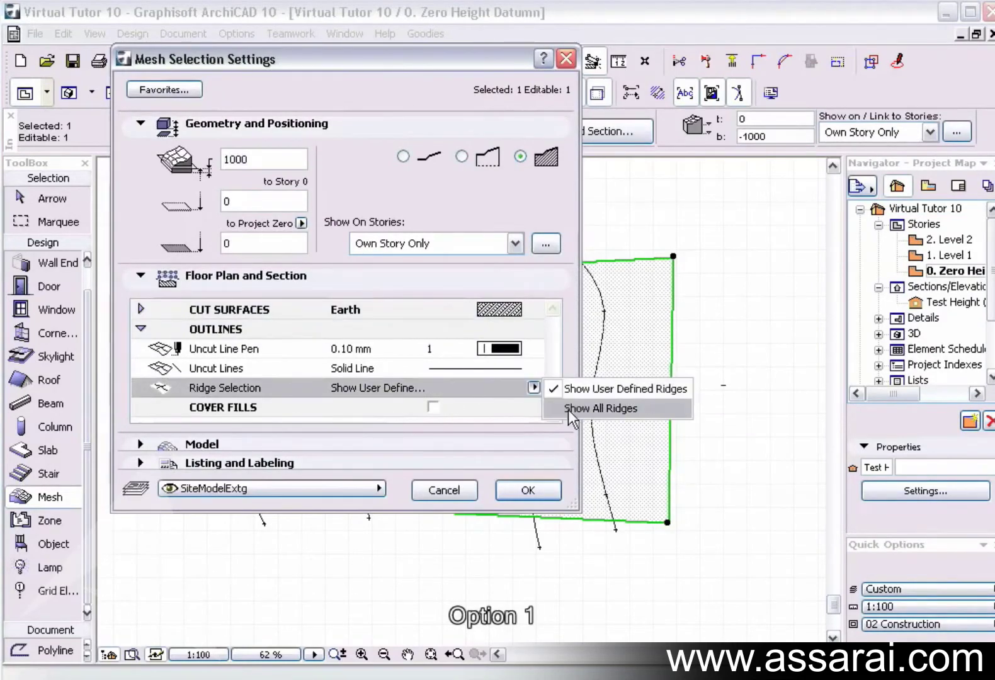
click(570, 409)
click(528, 490)
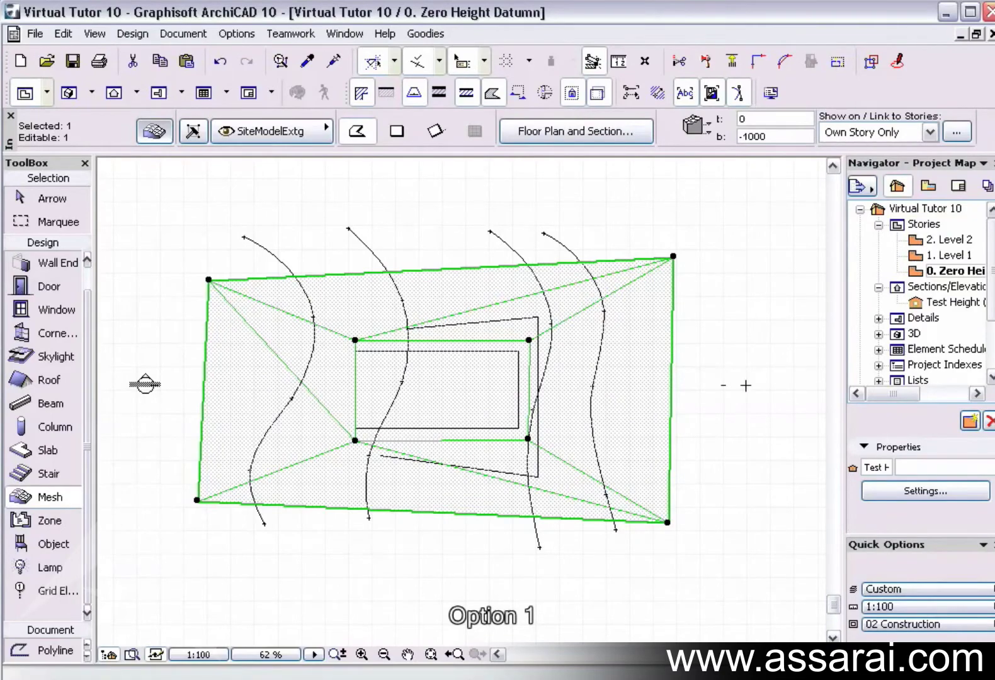
key(Escape)
- Review the levelled terrain in the Test Height section, then close it
right_click(713, 386)
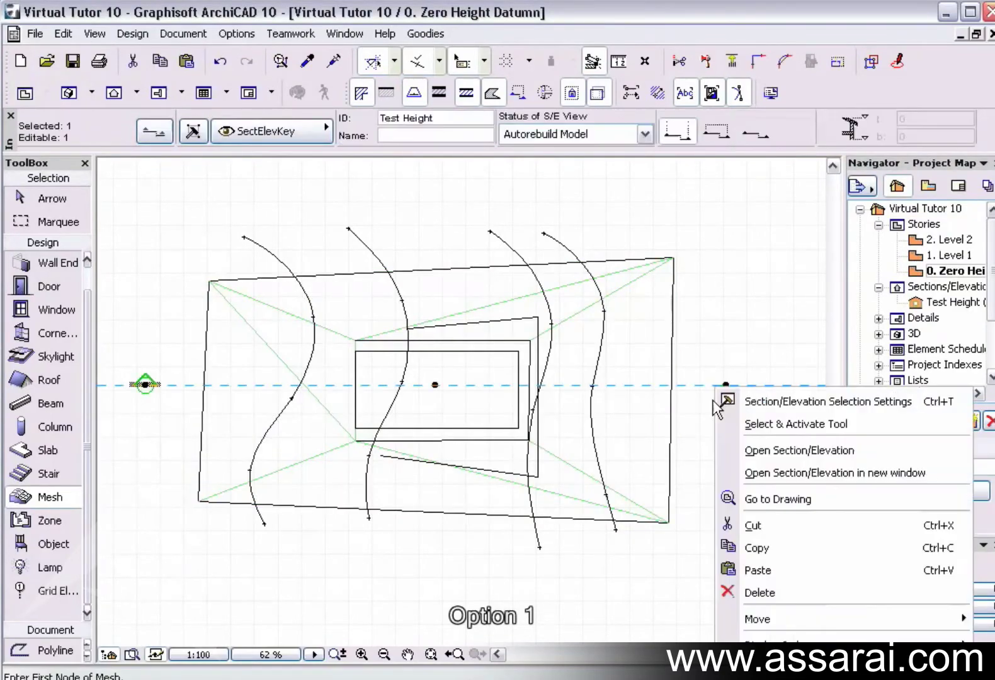
click(750, 451)
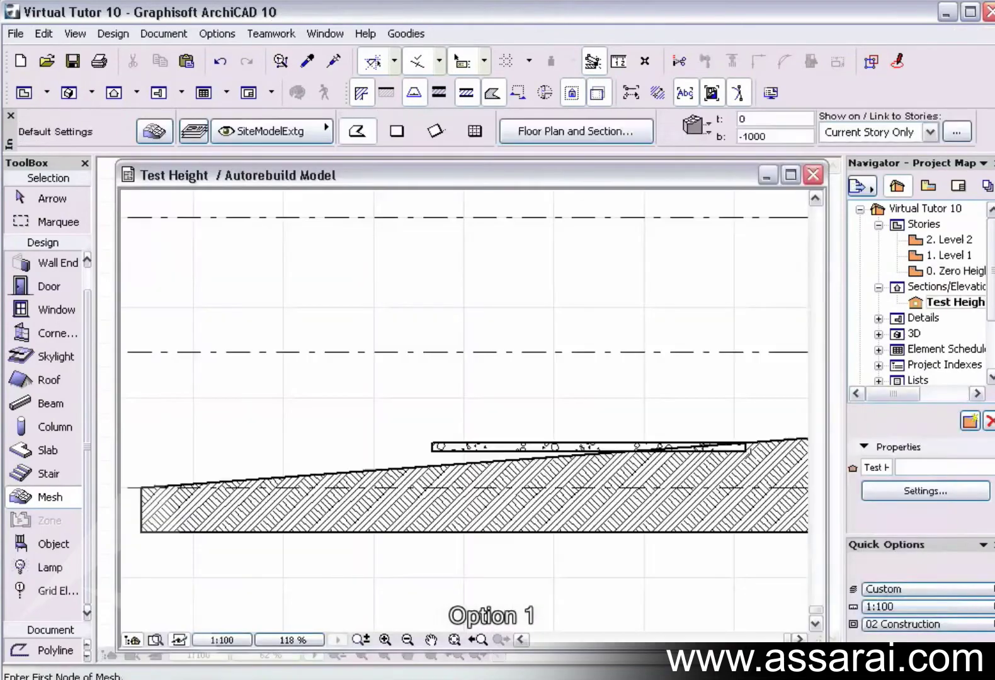
scroll(700, 399, down, 3)
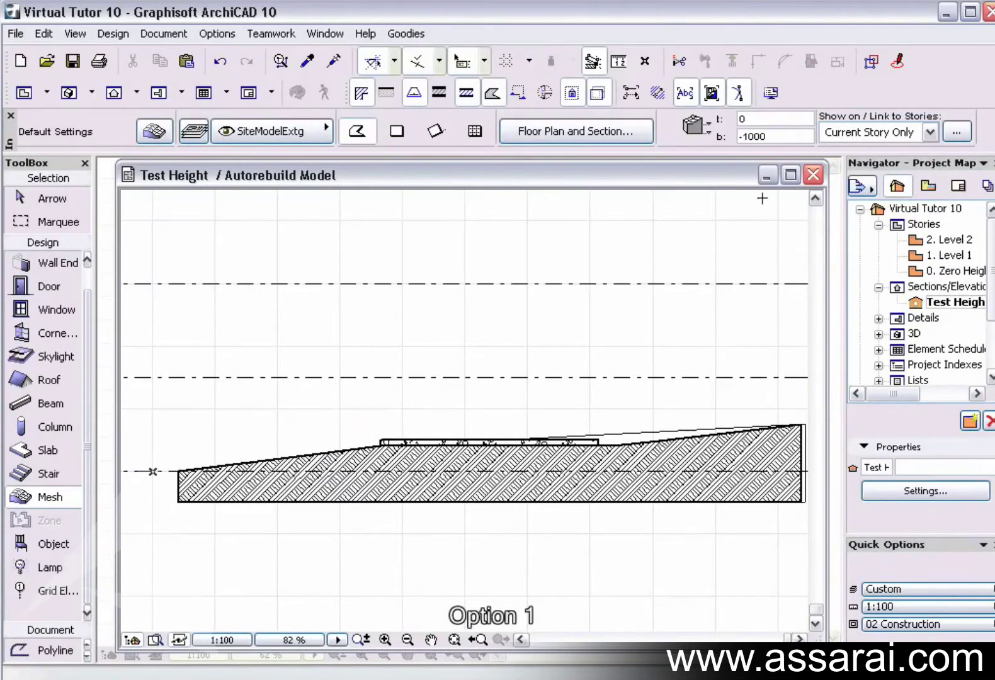
click(812, 175)
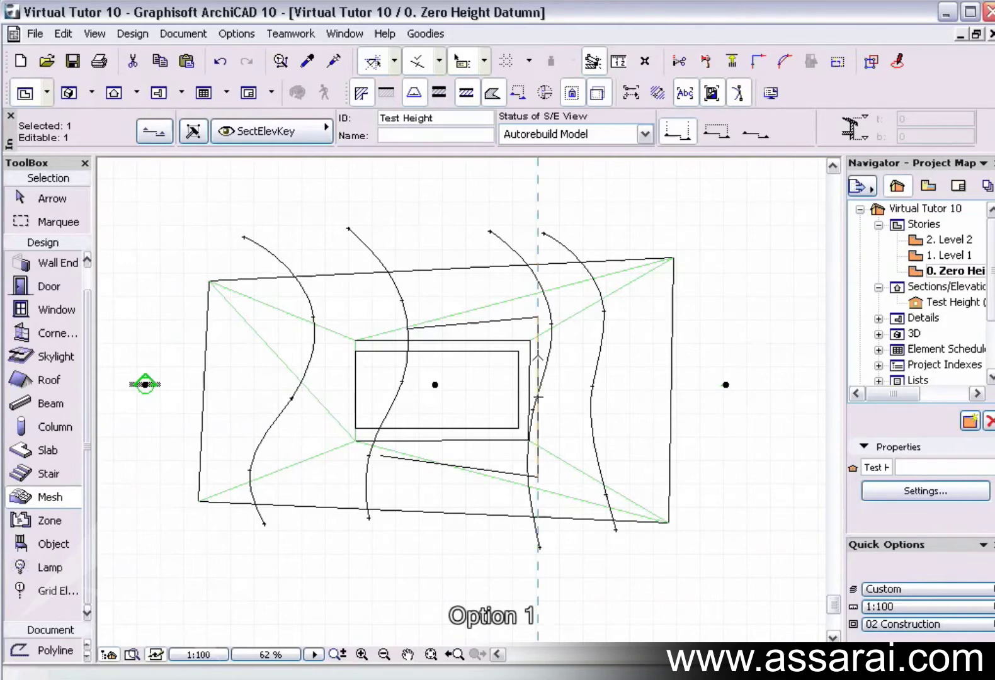
- Add the platform polyline and right-hand contour curve to the mesh, fitted to all ridges
click(537, 355)
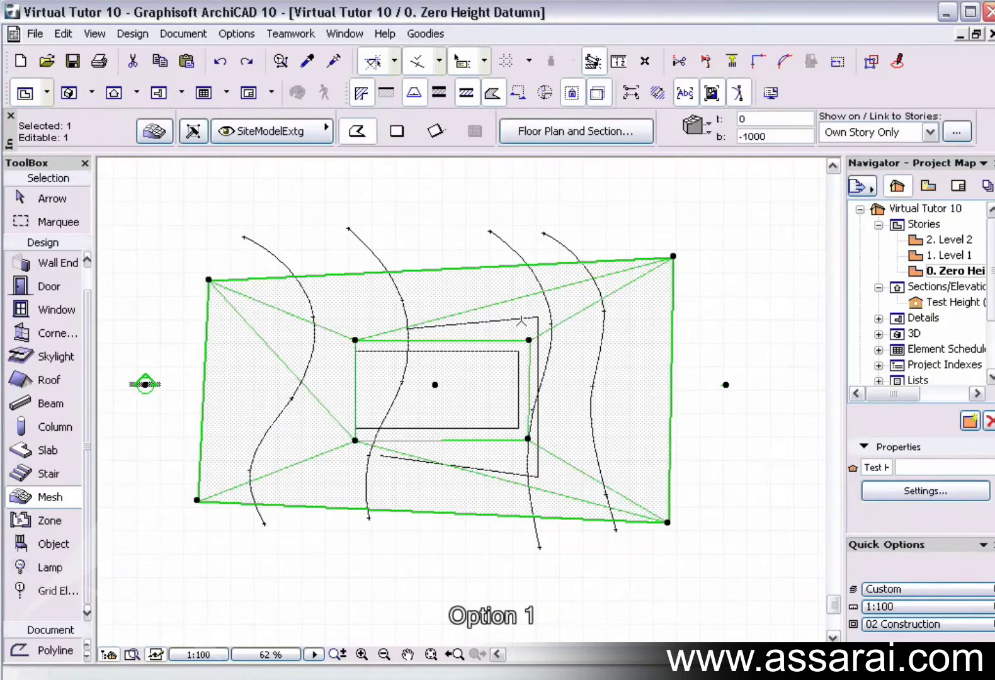
click(522, 321)
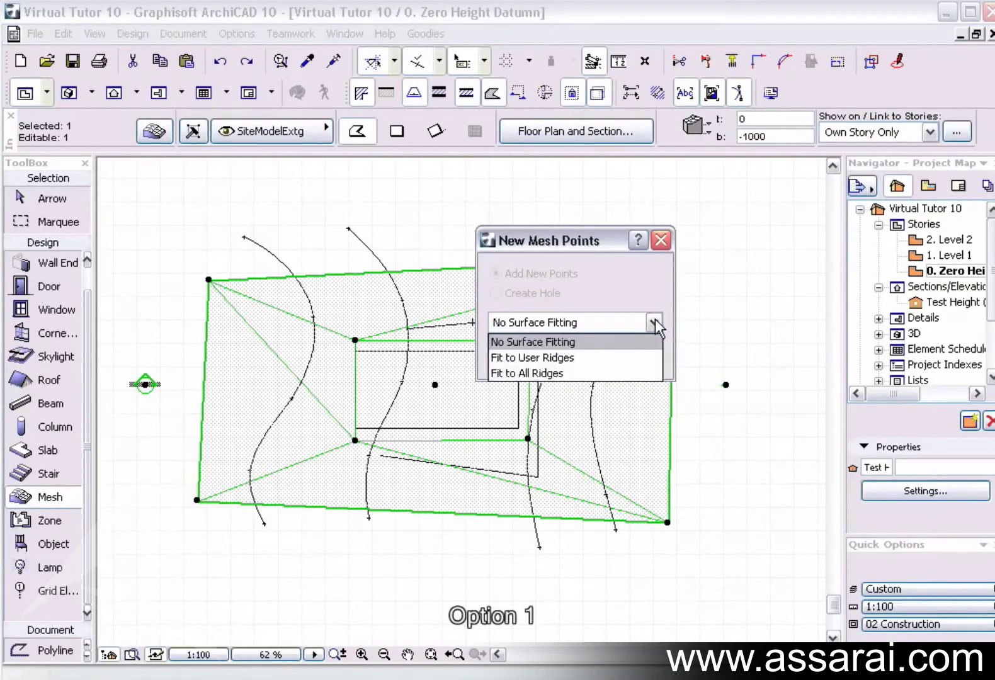
click(648, 372)
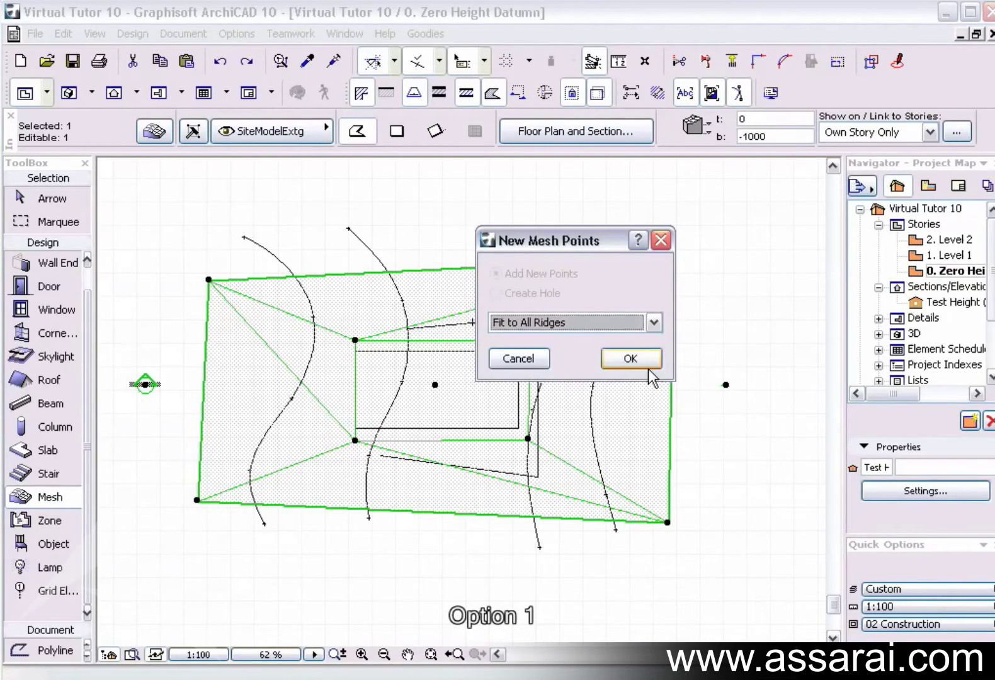
click(642, 359)
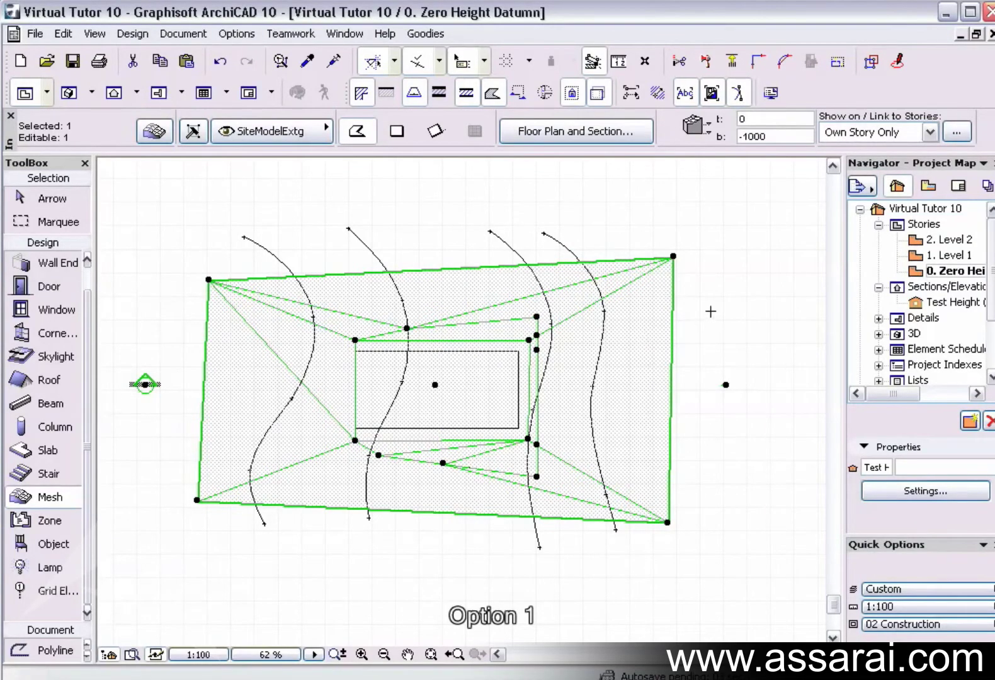
click(604, 333)
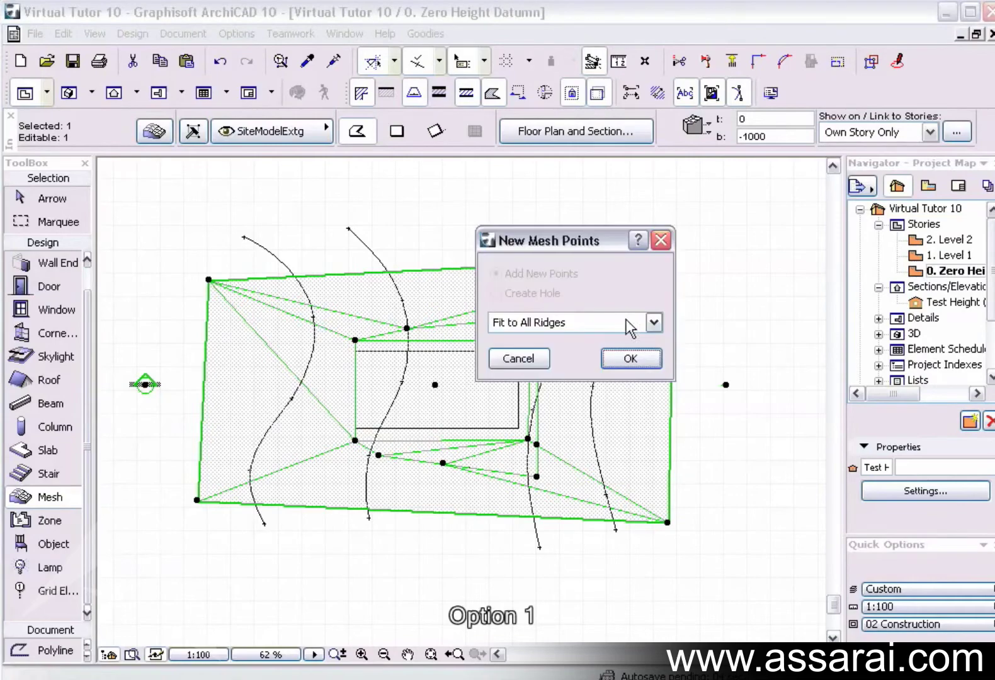
click(630, 359)
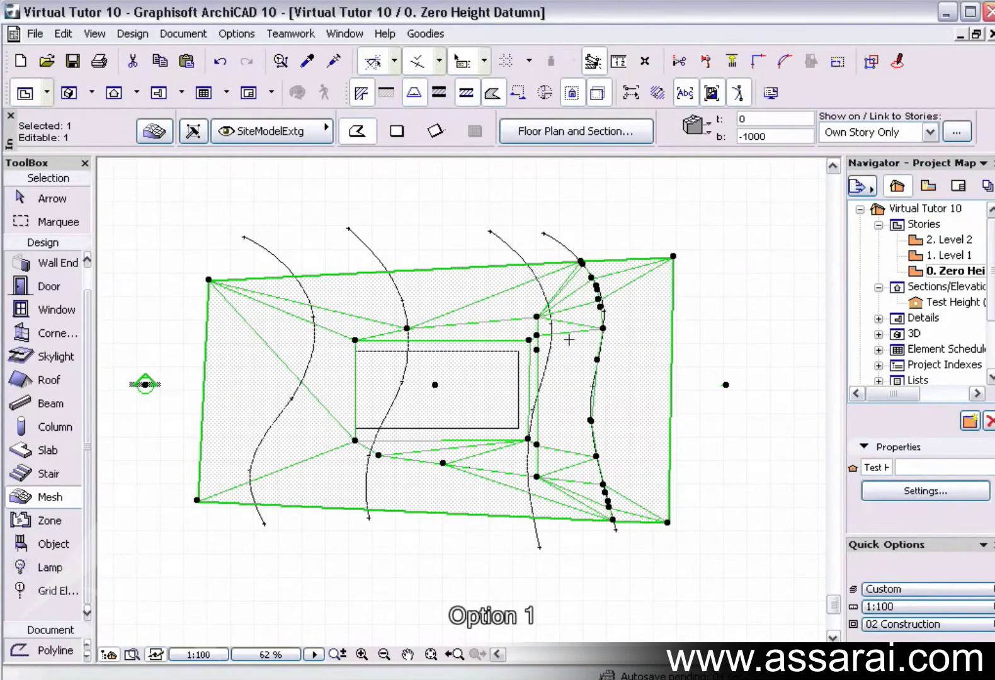
- Cancel an accidental mesh hole outline and deselect the mesh
scroll(540, 429, up, 5)
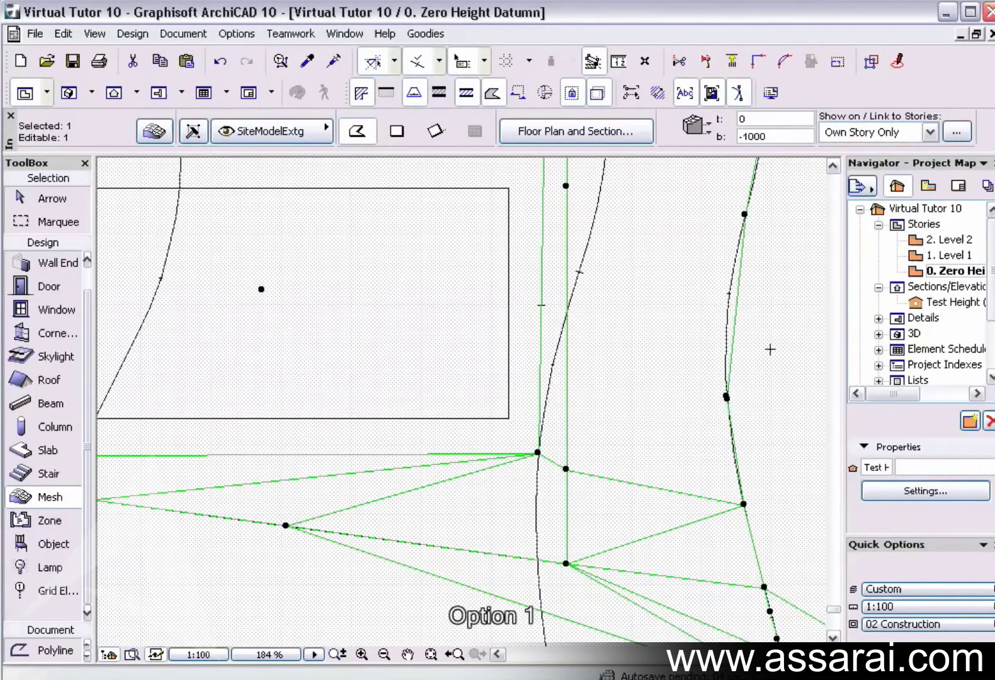
click(771, 348)
key(Escape)
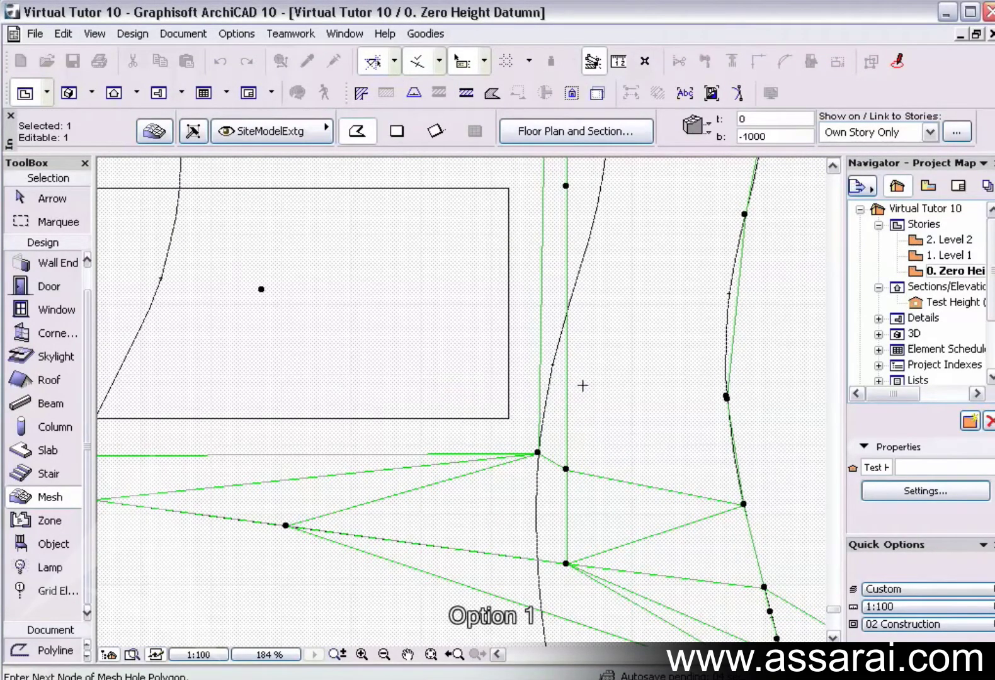
scroll(623, 340, down, 5)
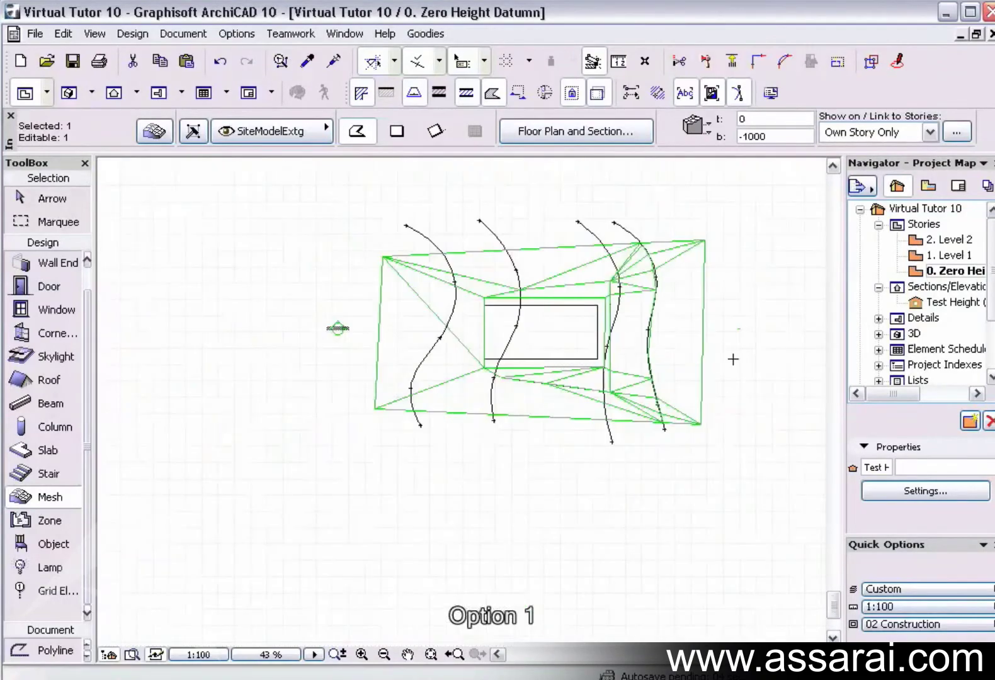
key(Escape)
scroll(520, 365, up, 4)
middle_drag(726, 367, 449, 382)
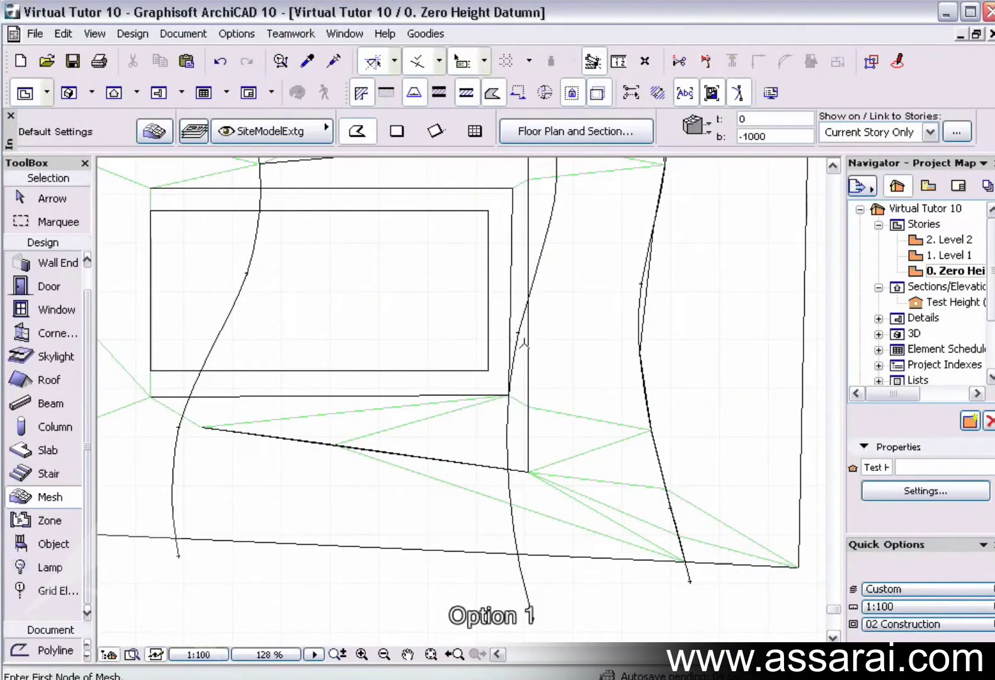
- Scissor-trim each contour curve segment lying inside the platform outline
click(53, 650)
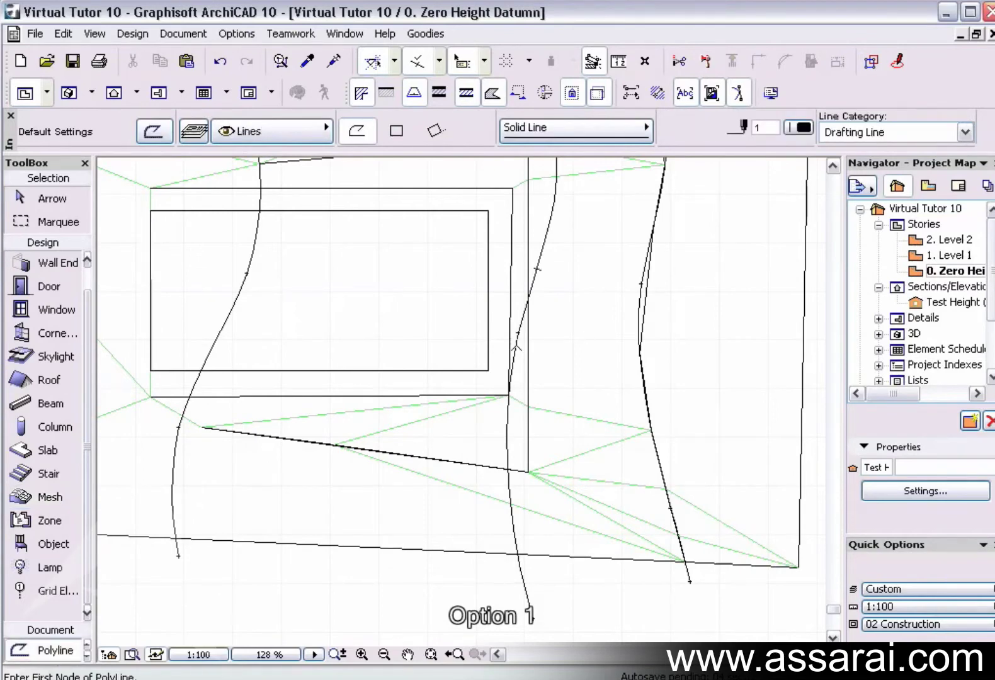
key(alt)
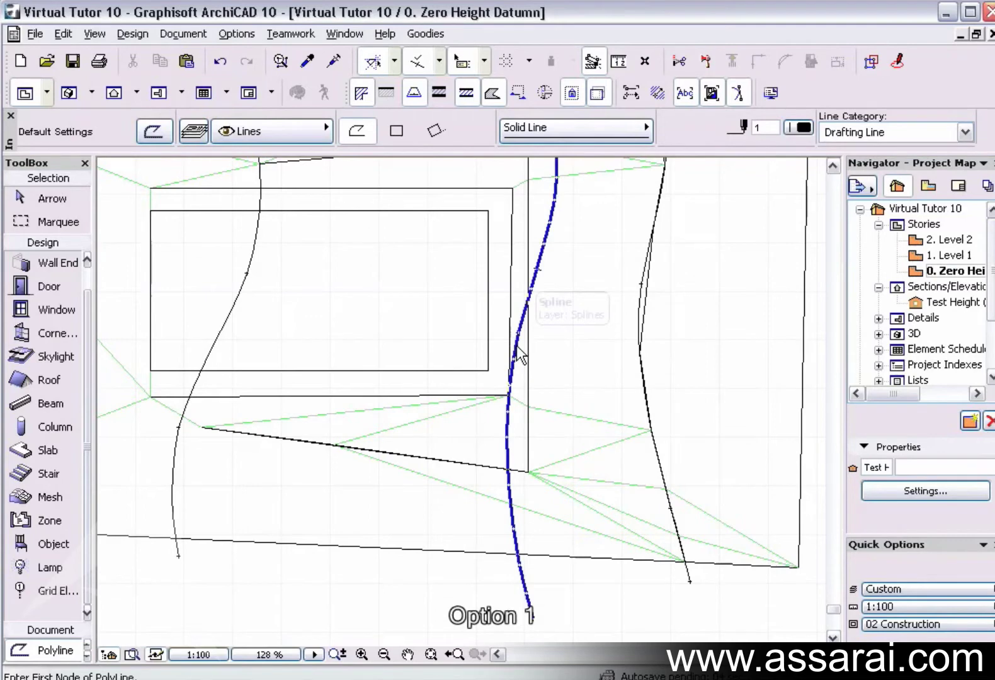
key(ctrl)
ctrl+click(521, 351)
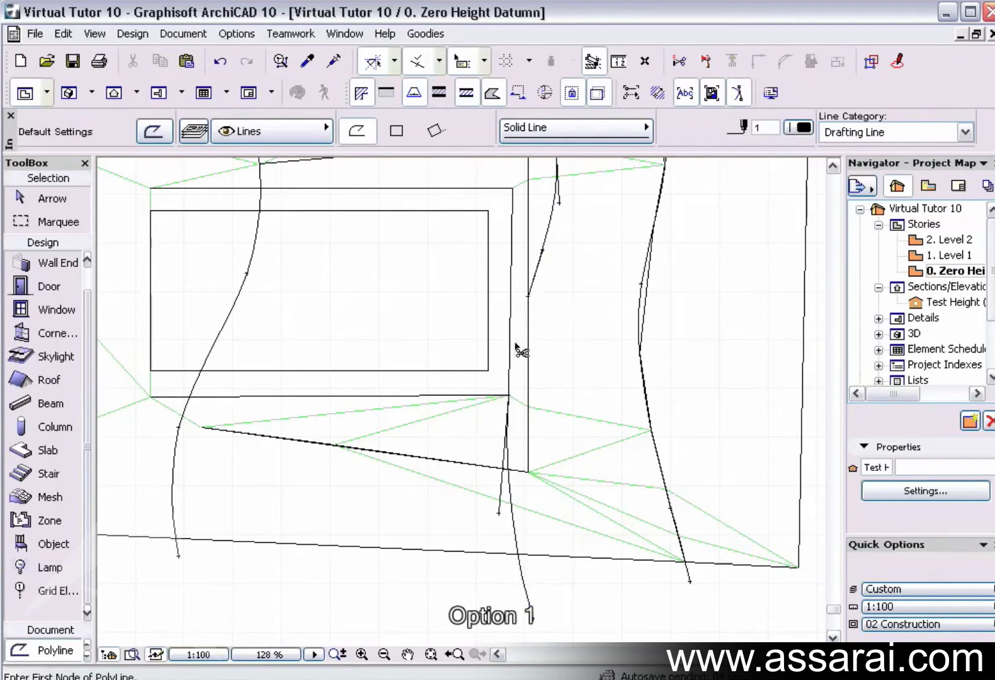
ctrl+click(506, 444)
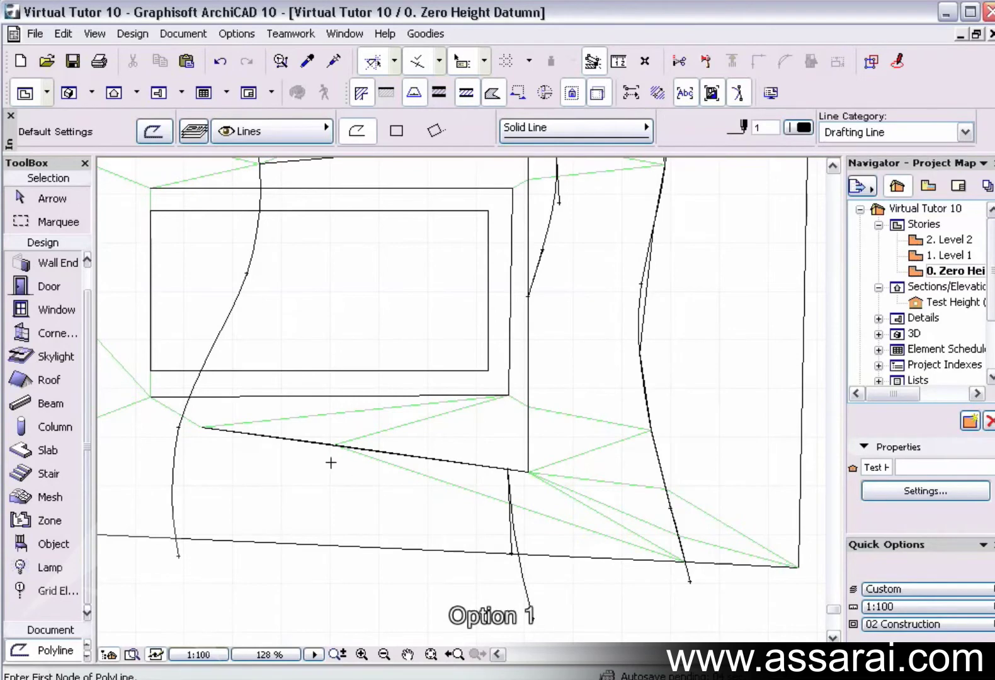
scroll(437, 294, down, 2)
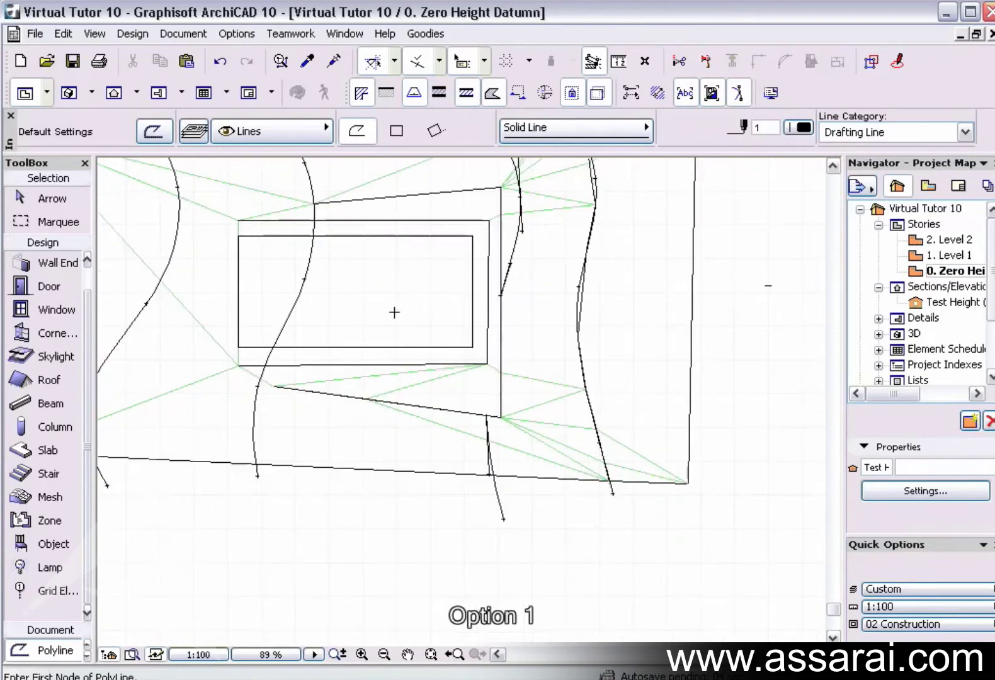
ctrl+click(299, 304)
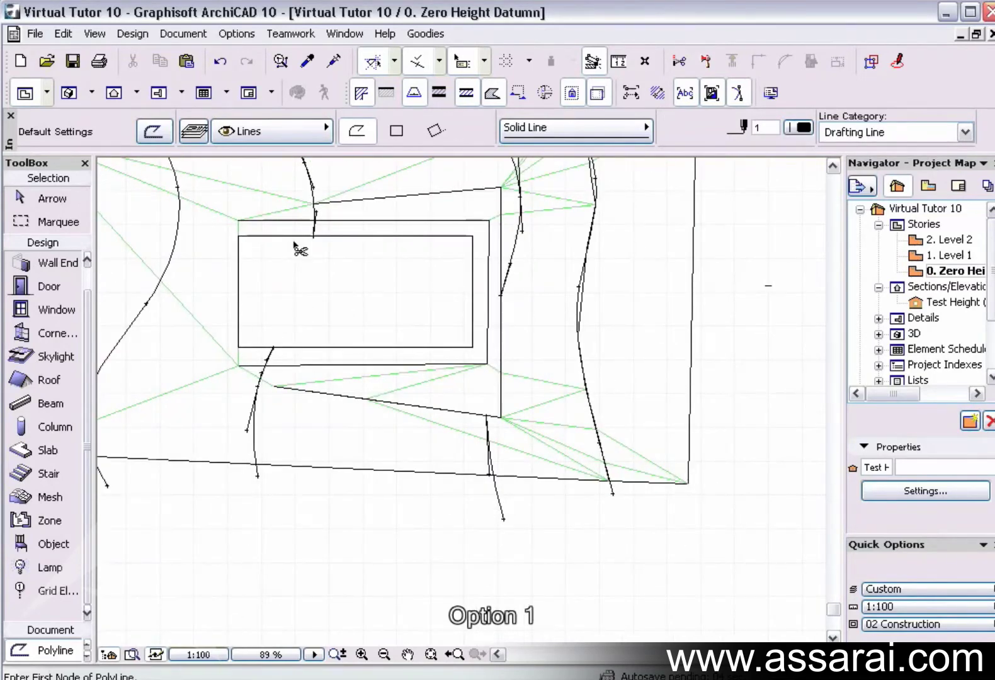
ctrl+click(316, 227)
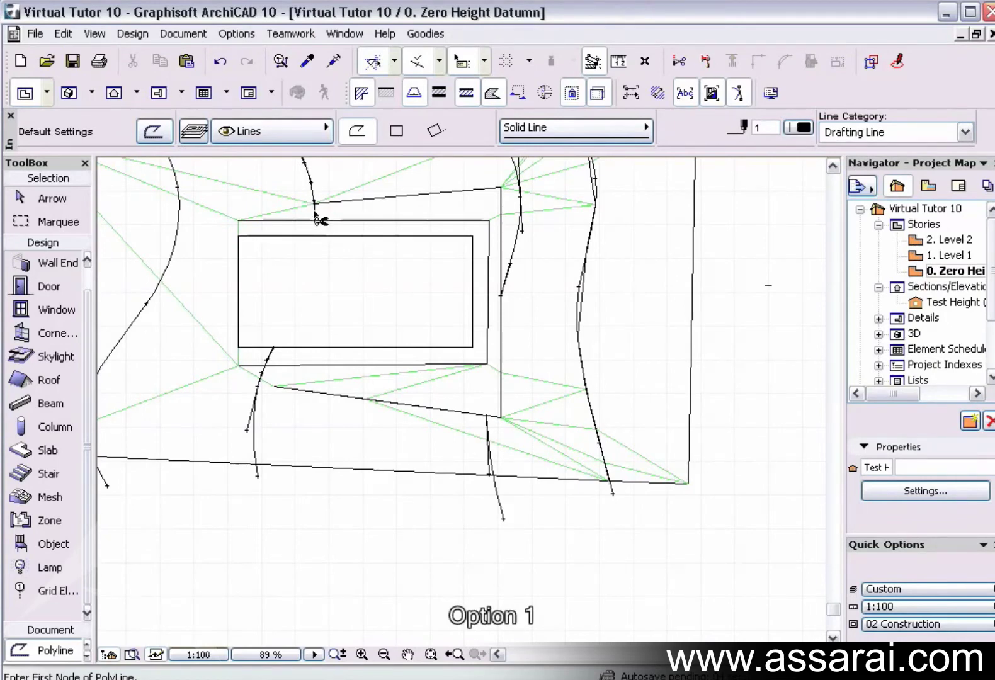
ctrl+click(314, 213)
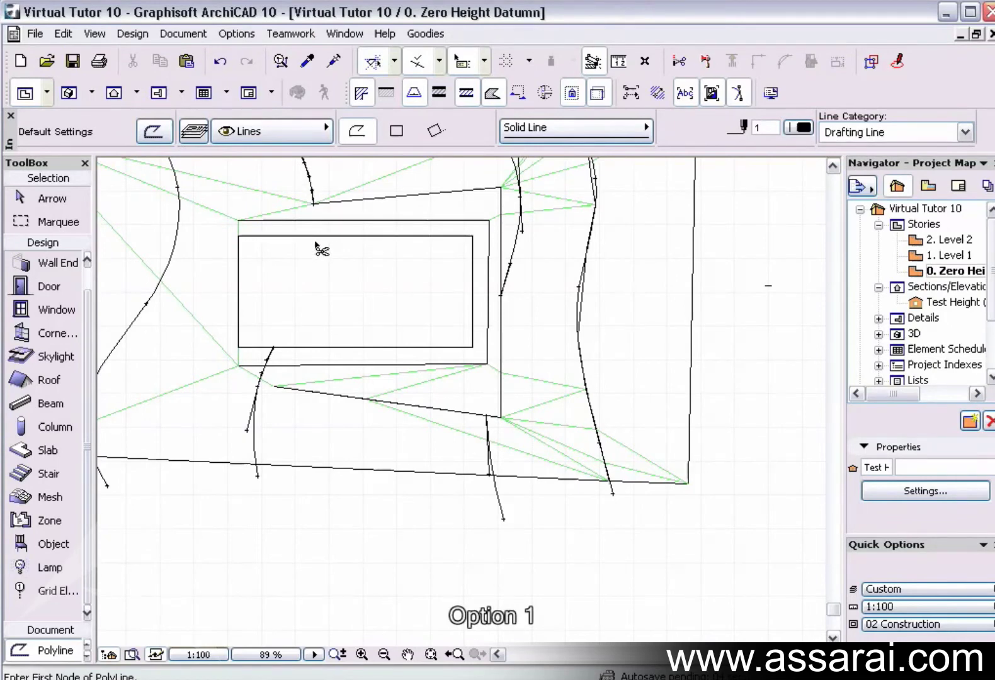
ctrl+click(271, 356)
scroll(590, 338, down, 3)
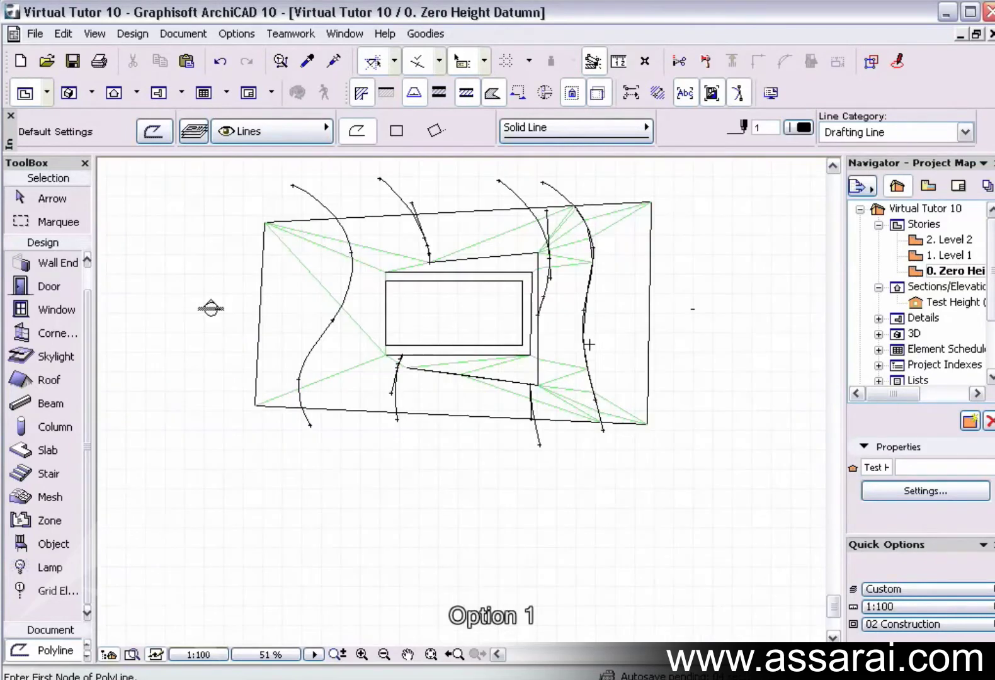
- Add the top and bottom contour curves as mesh points fitted to all ridges
shift+click(605, 310)
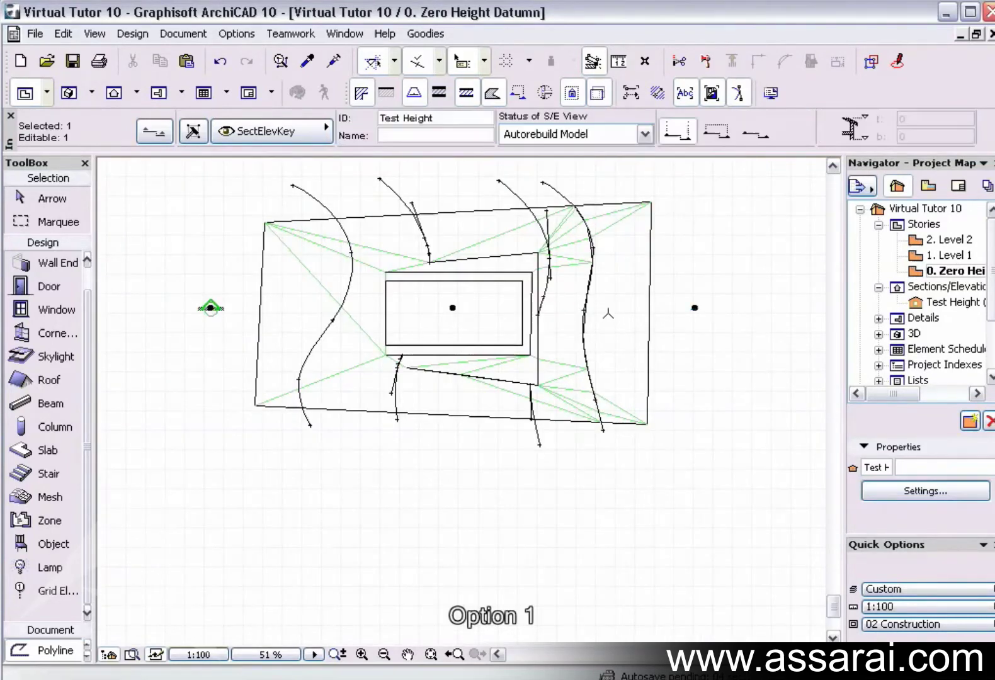
shift+click(621, 354)
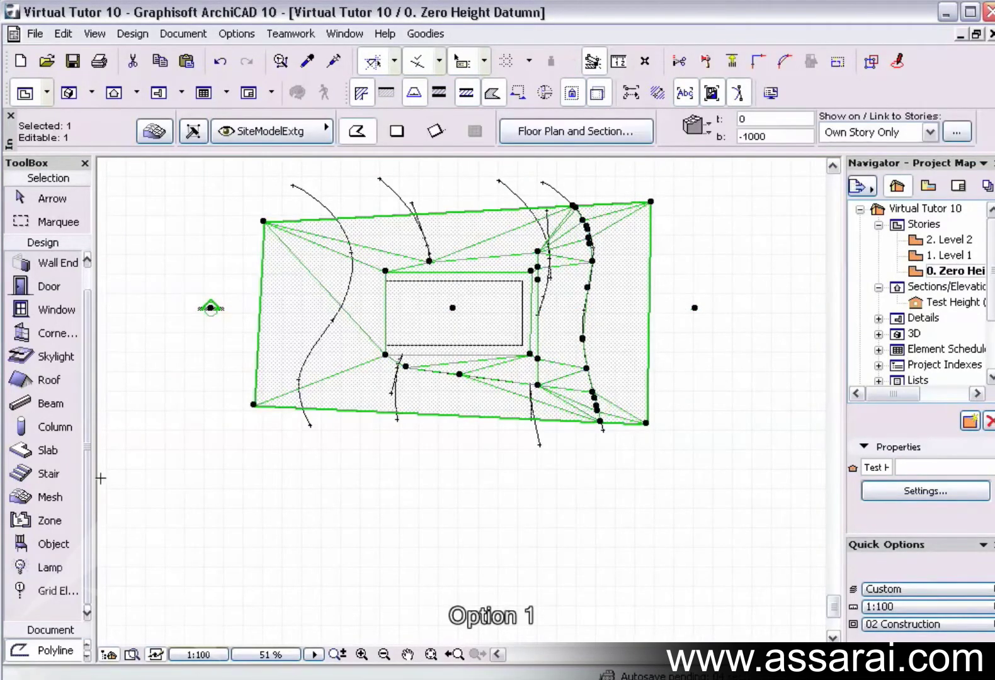
click(39, 497)
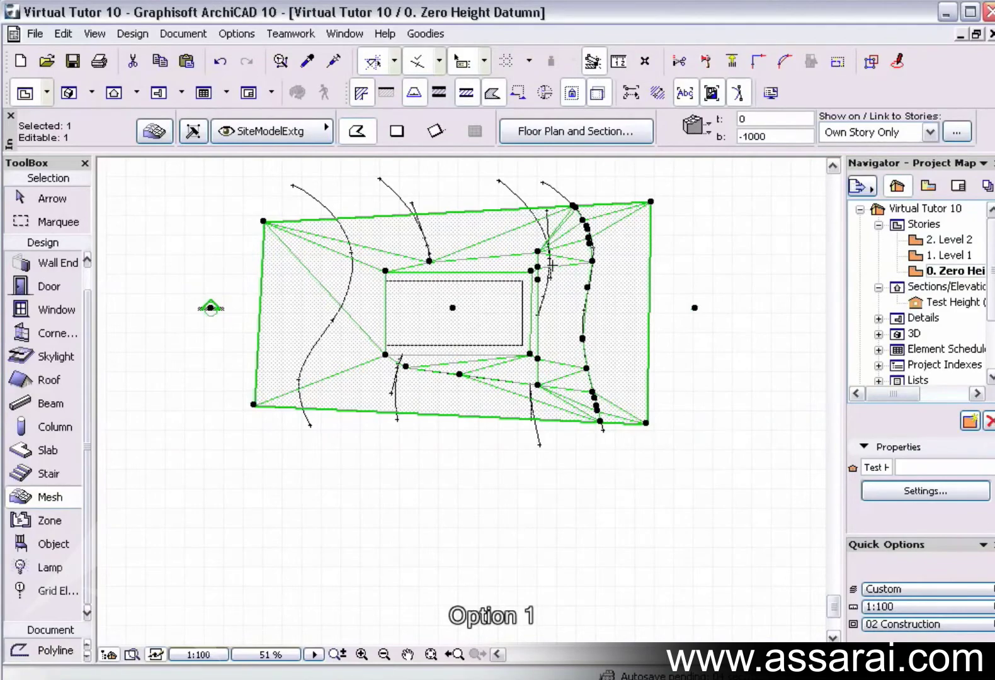
scroll(549, 267, up, 3)
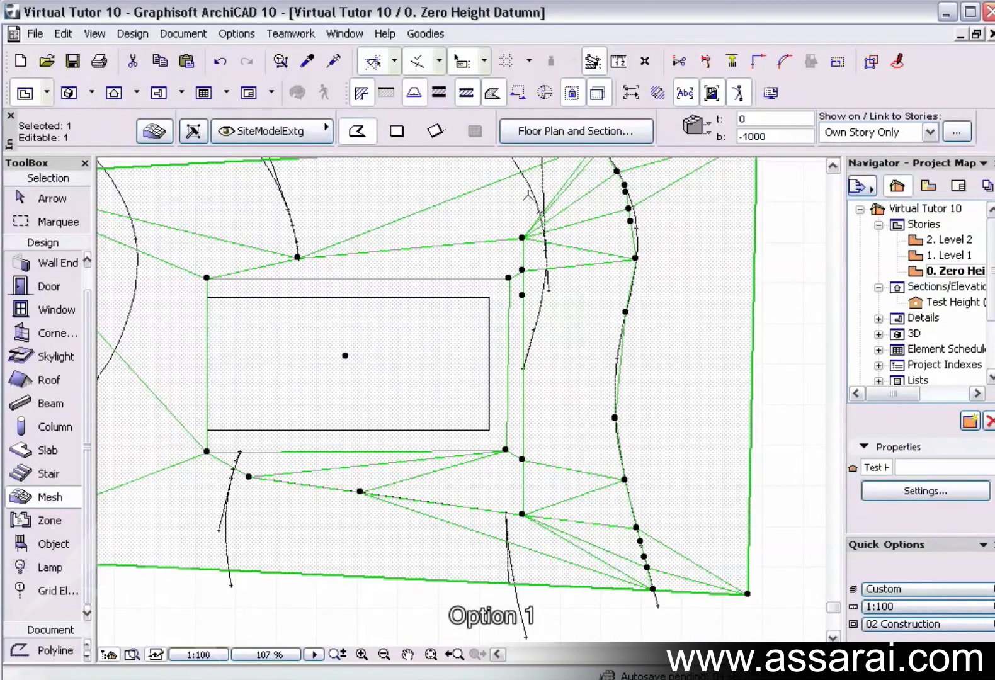
key(super)
key(super)
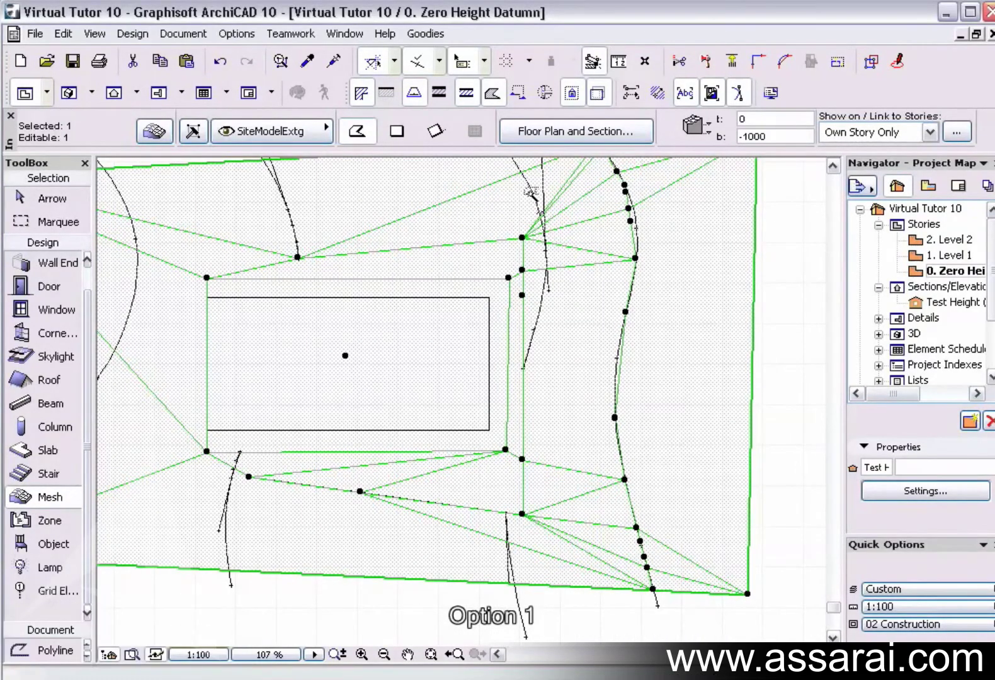
double_click(535, 213)
click(631, 357)
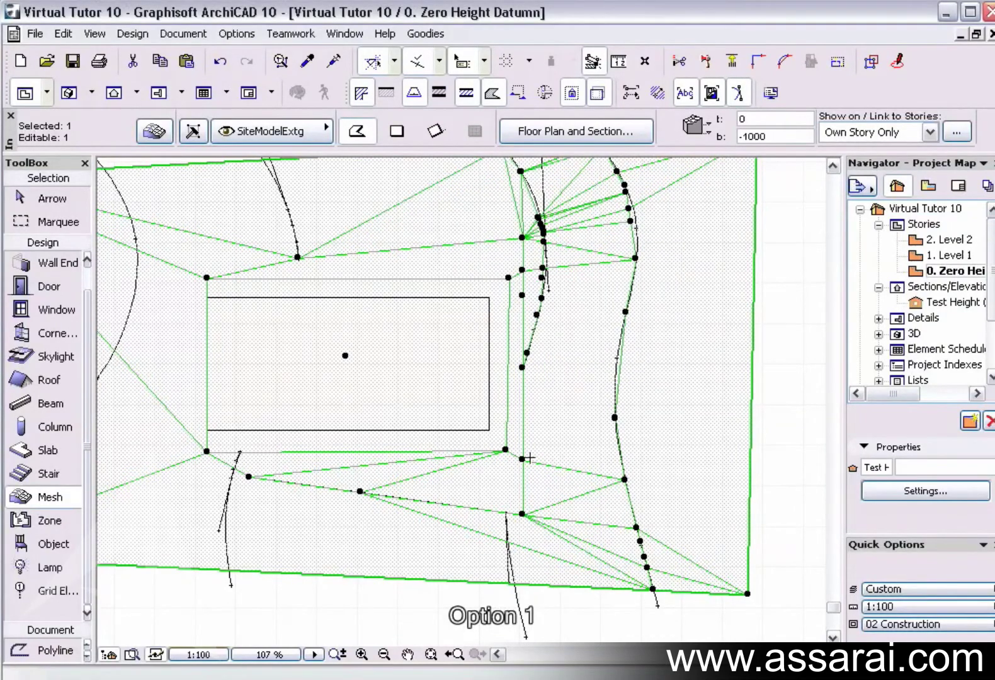
double_click(509, 540)
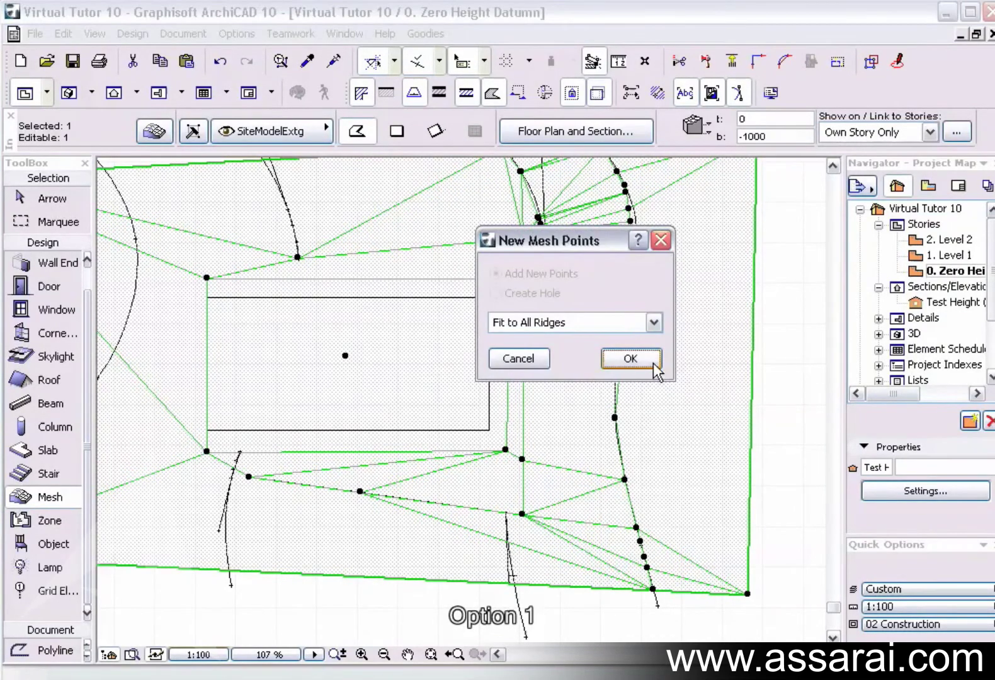
click(630, 359)
- Add the left contour, upper-left contour and left arc as mesh points too
double_click(221, 521)
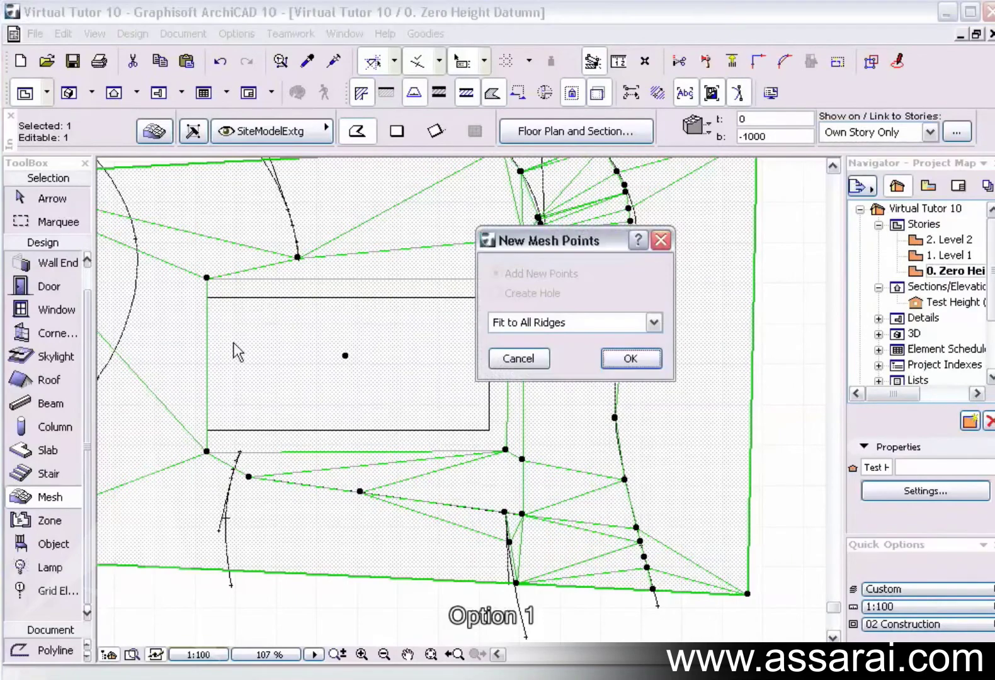
click(634, 359)
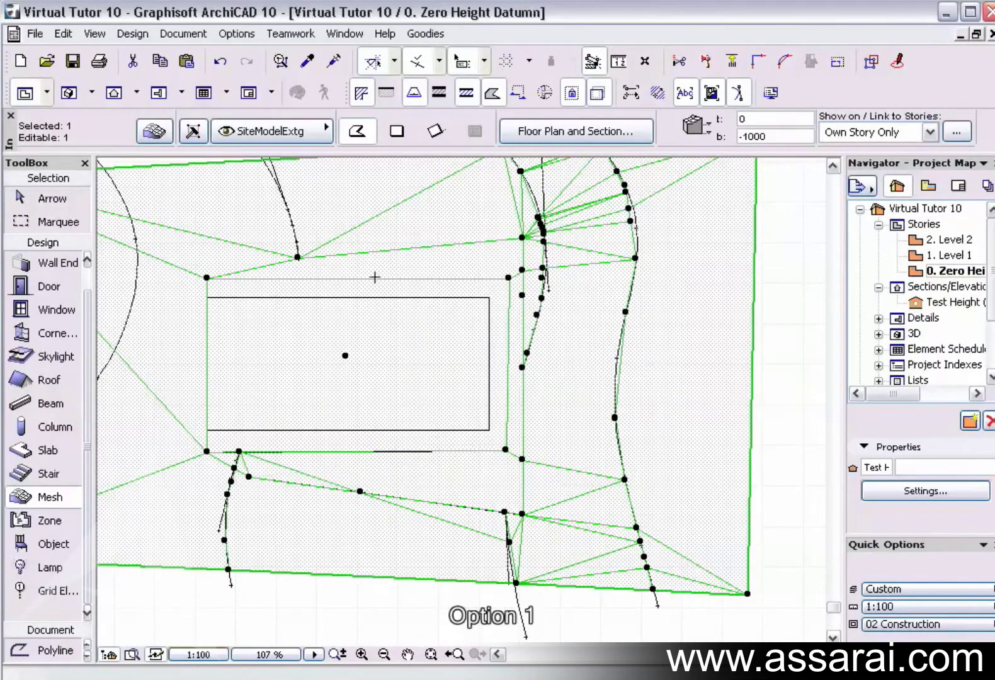
double_click(290, 214)
click(616, 358)
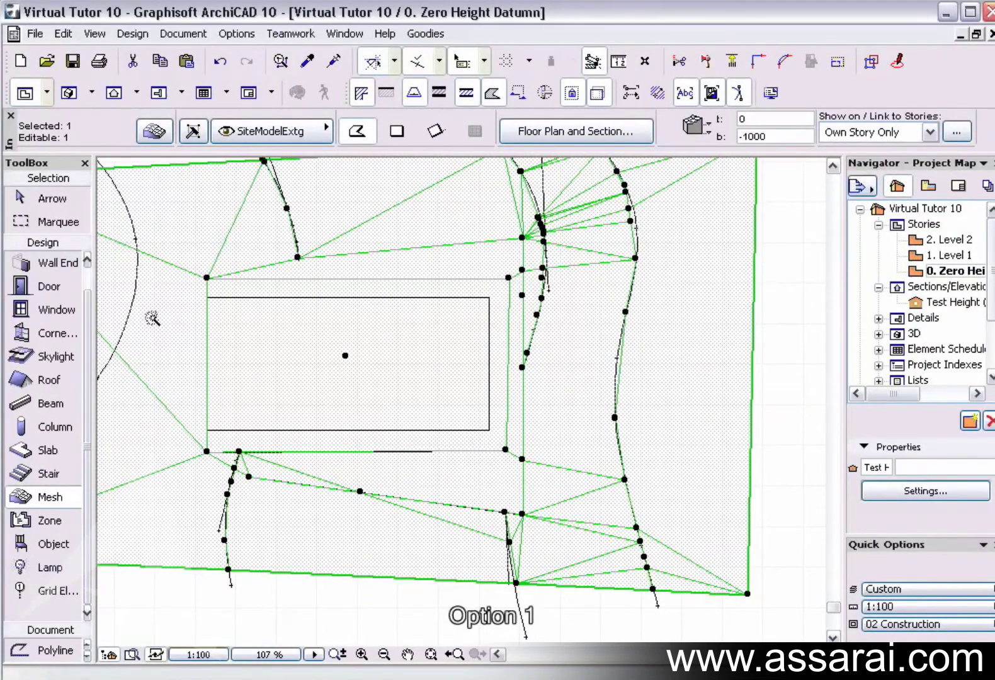
double_click(136, 291)
click(630, 358)
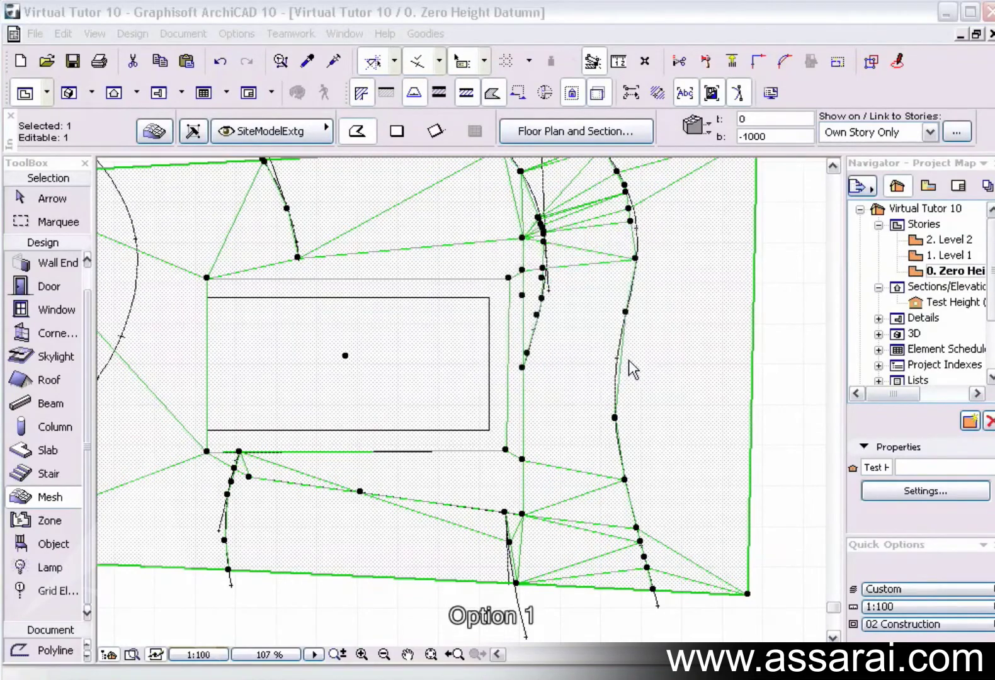
scroll(501, 359, down, 2)
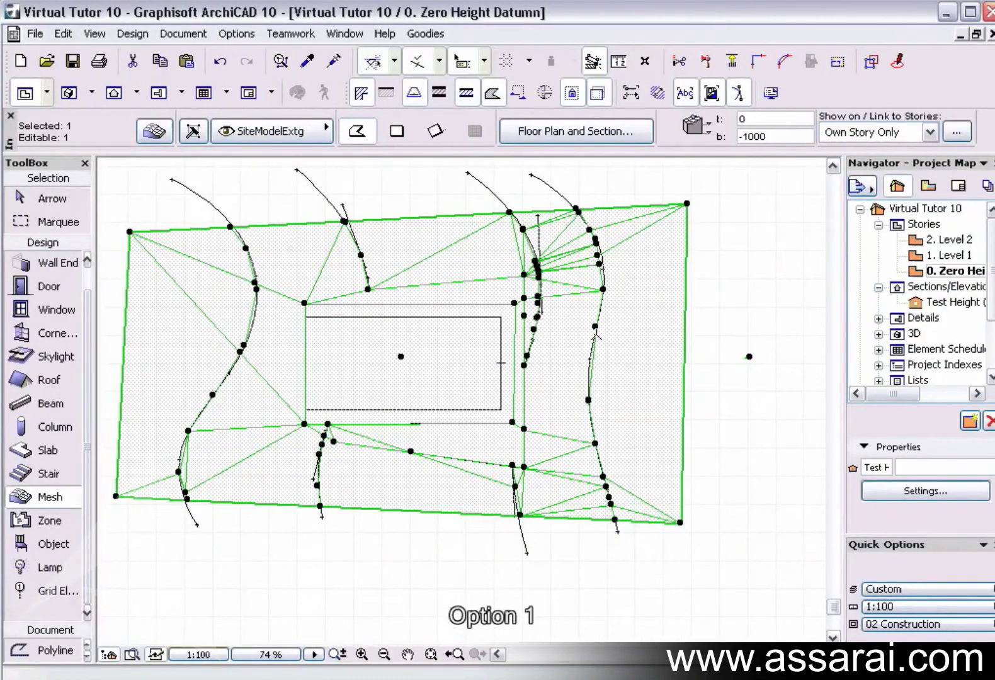
- Set the right contour's points to 1200 and the next two contours to 1100
click(595, 323)
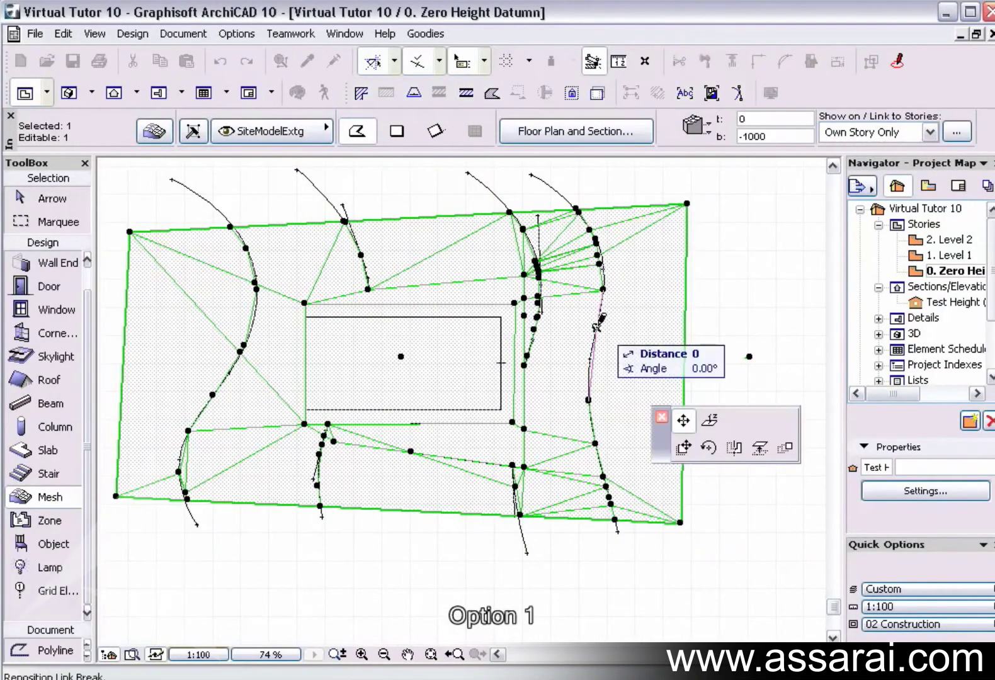
click(709, 422)
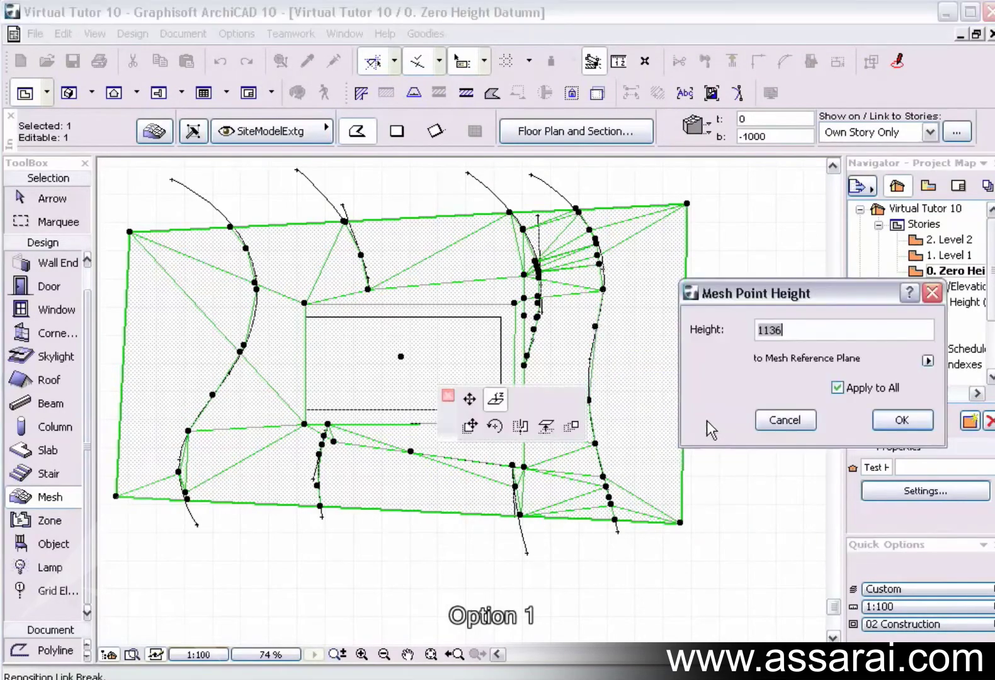
click(836, 388)
text(1200)
click(902, 419)
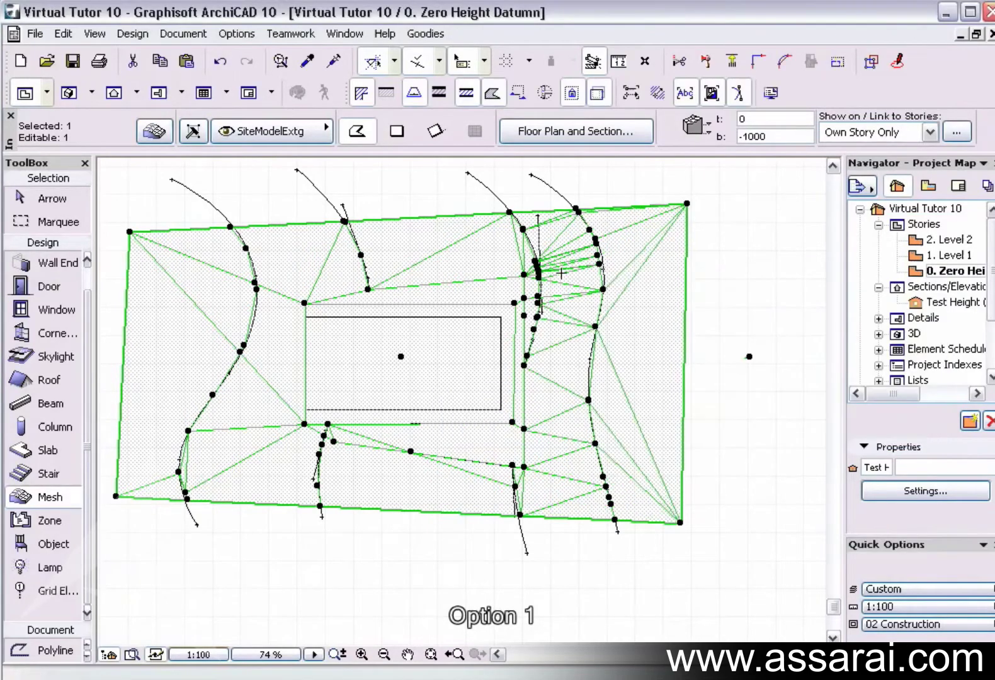
click(545, 287)
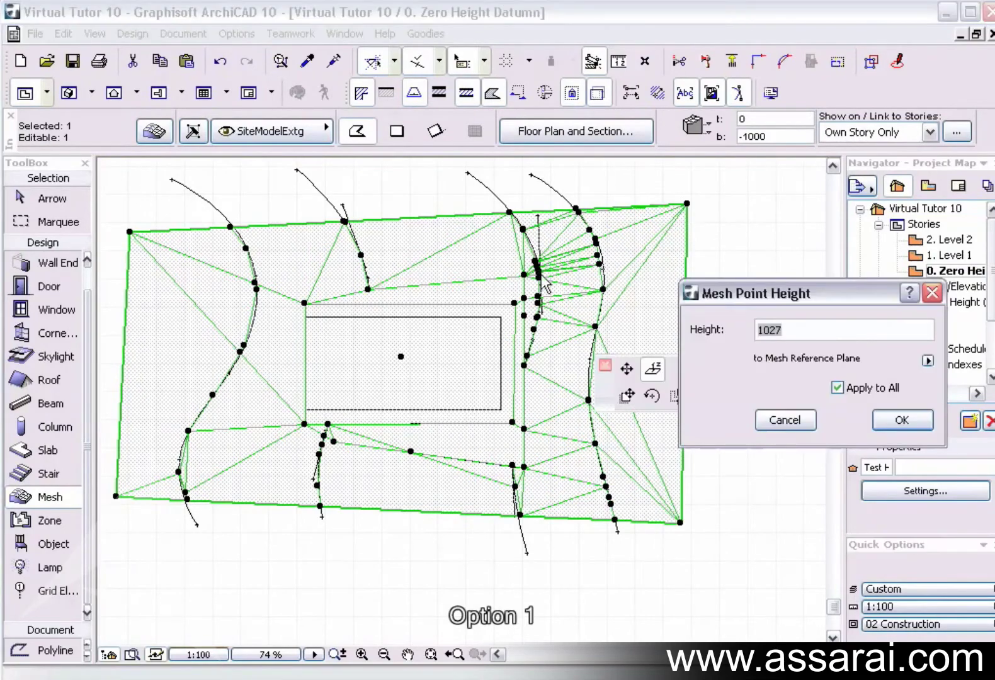
text(1100)
click(900, 416)
click(514, 486)
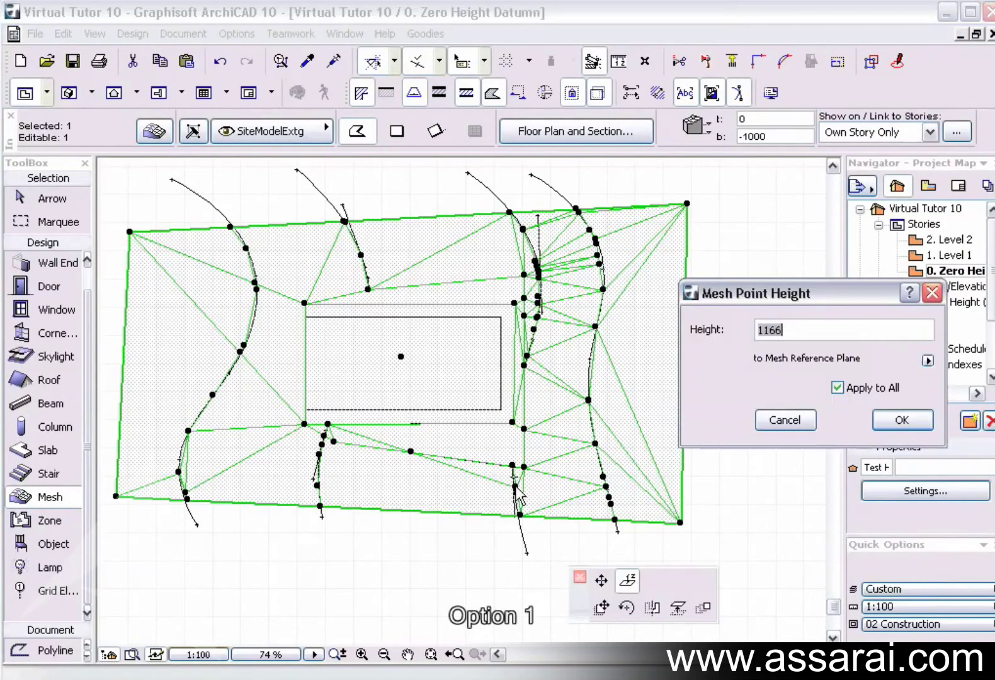
text(1)
key(Return)
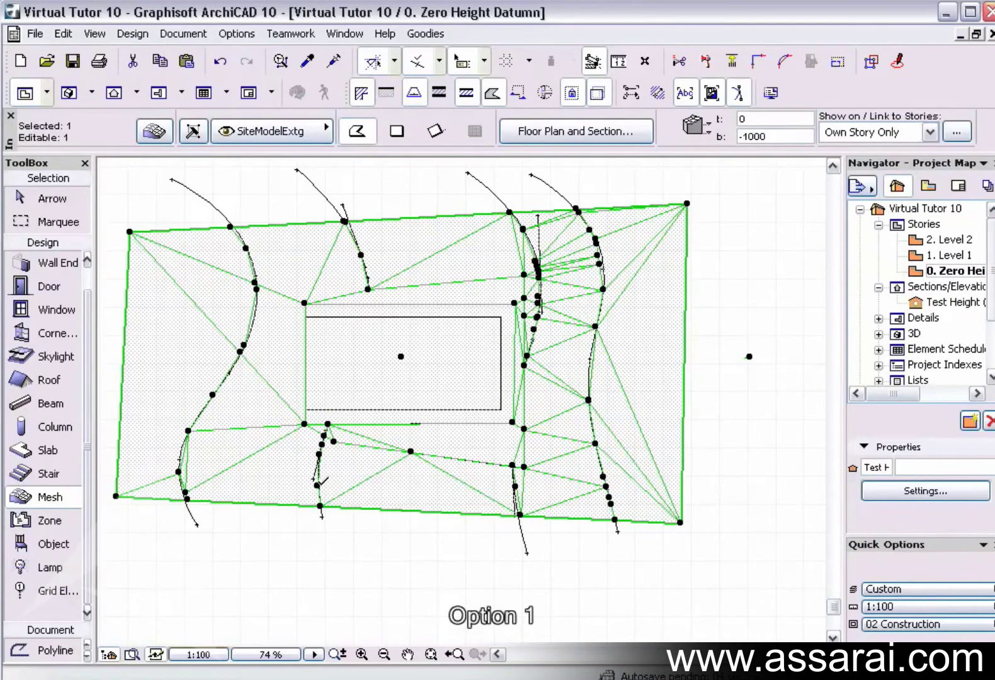
- Set two mesh points near the house to 700 and a left-contour point to 500
click(318, 484)
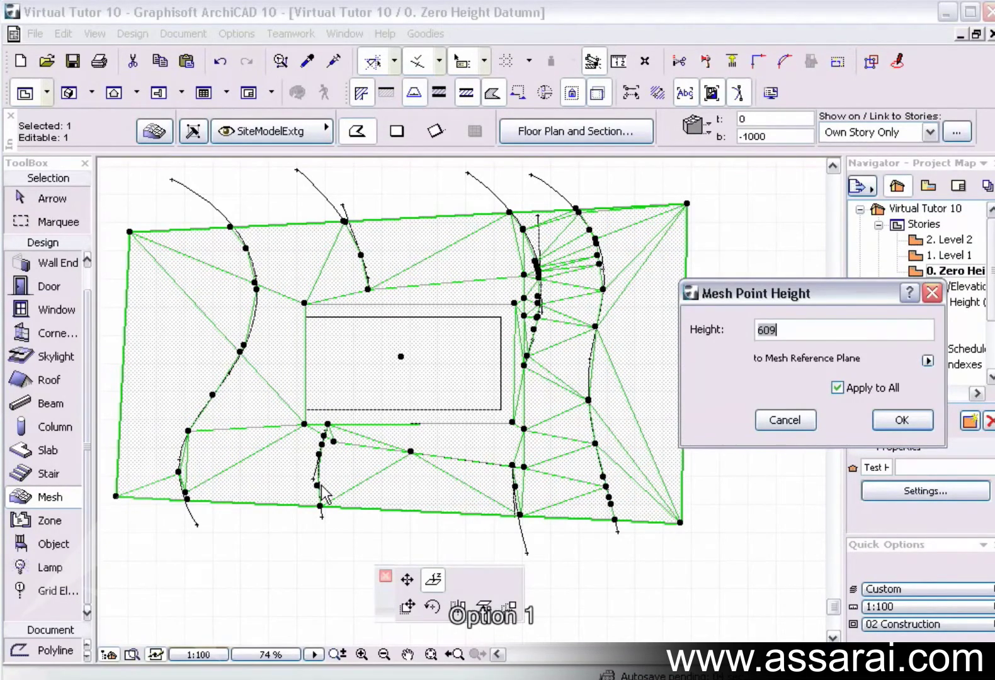
text(700)
click(899, 420)
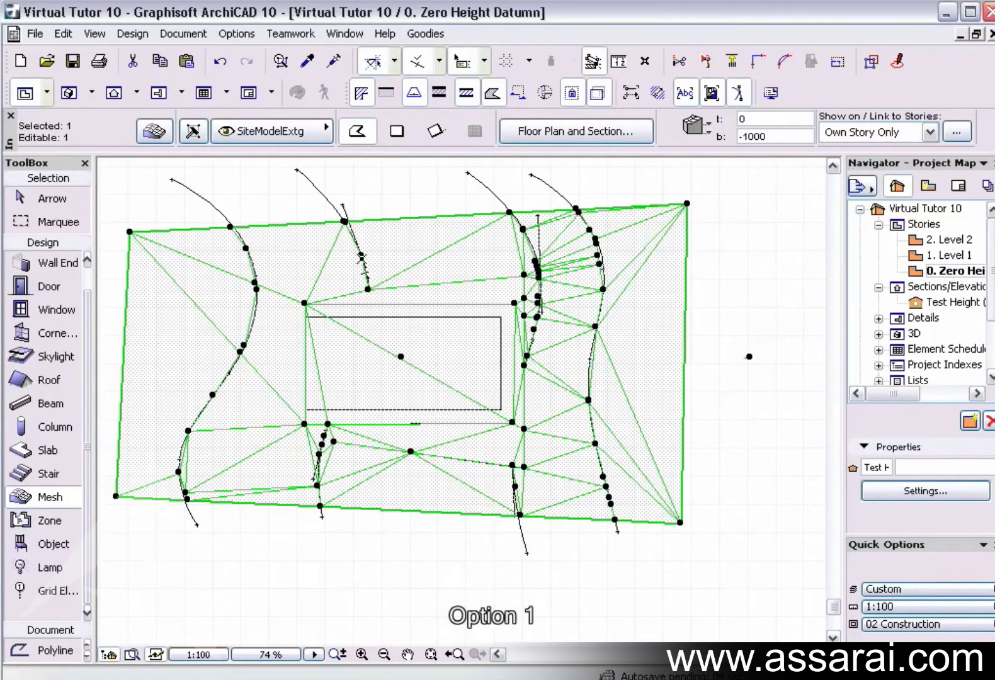
click(361, 254)
text(700)
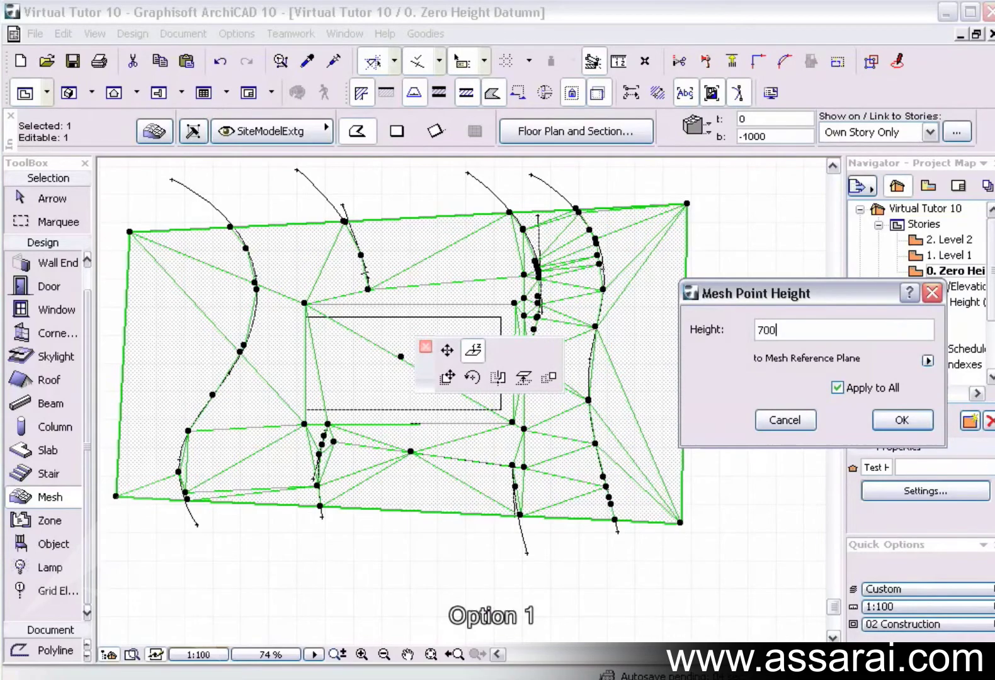
key(Return)
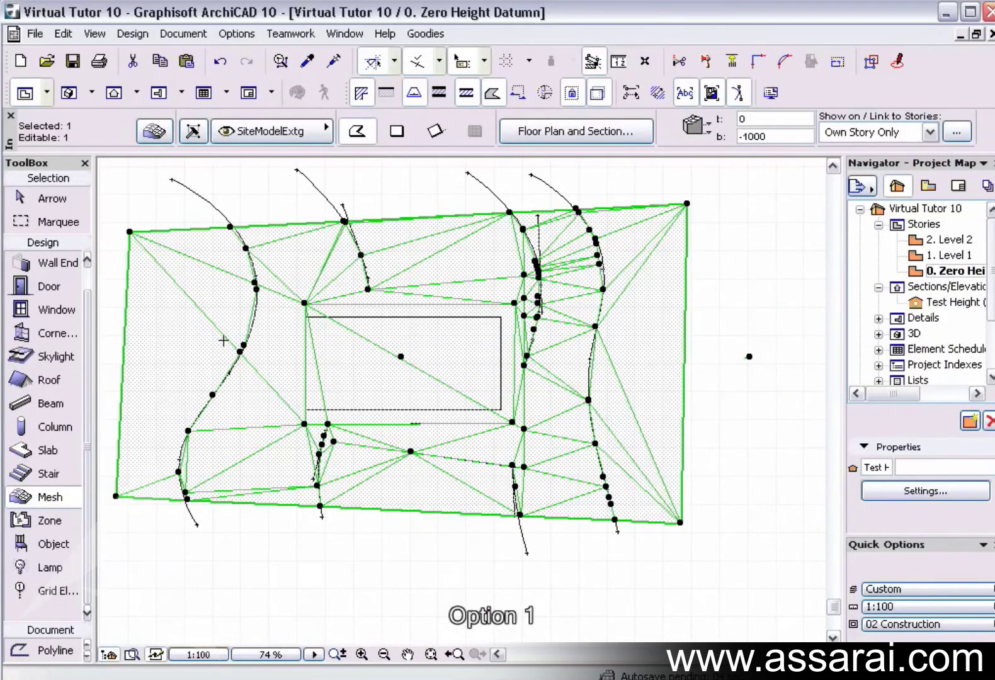
click(240, 348)
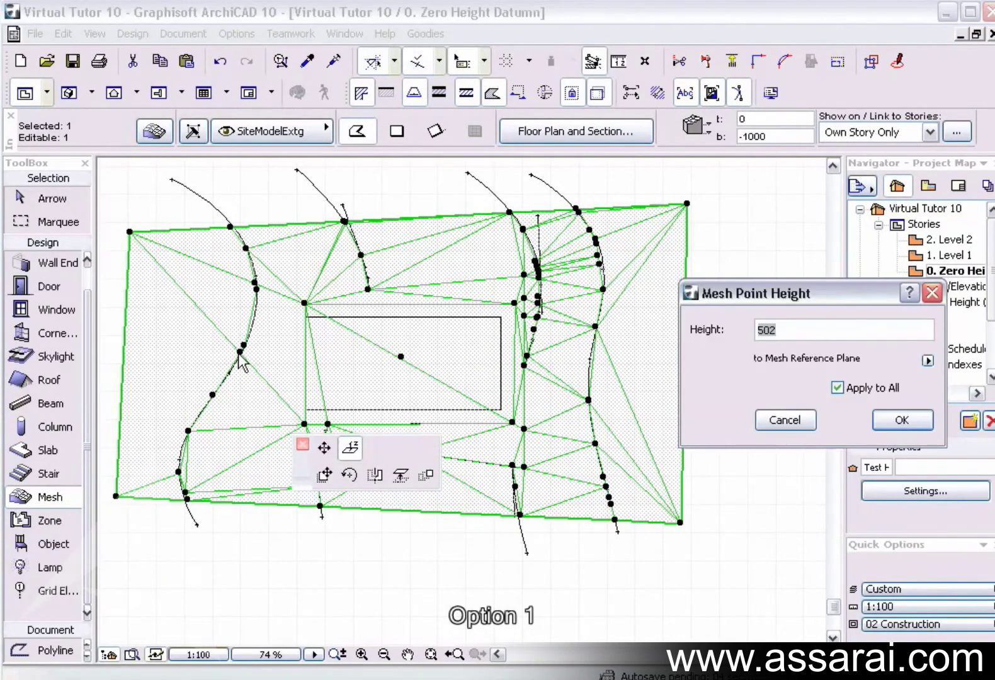
text(500)
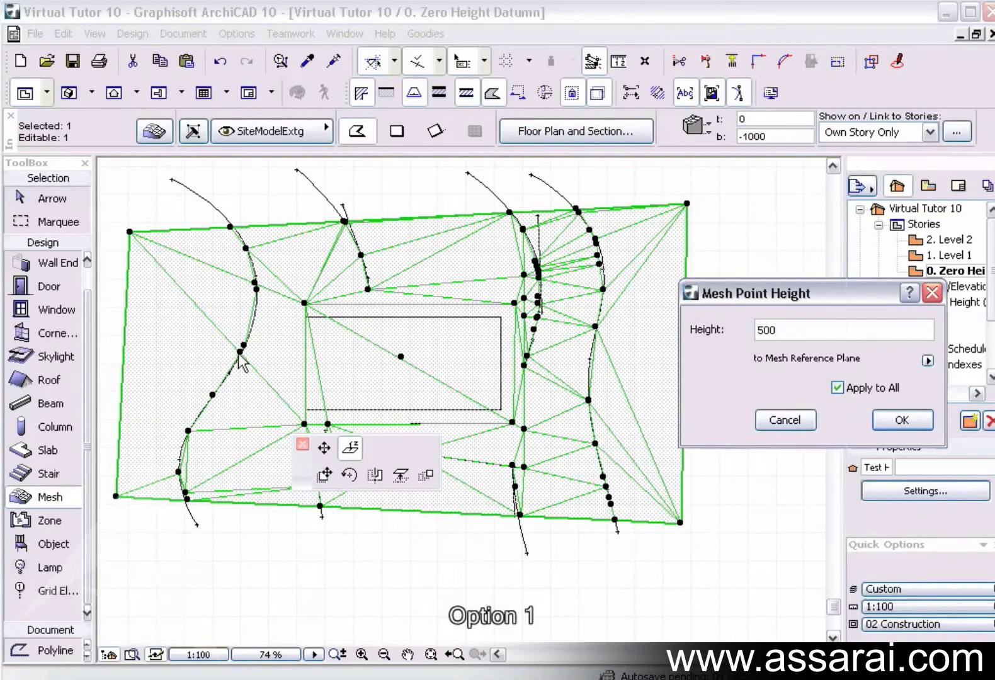
key(Return)
key(Escape)
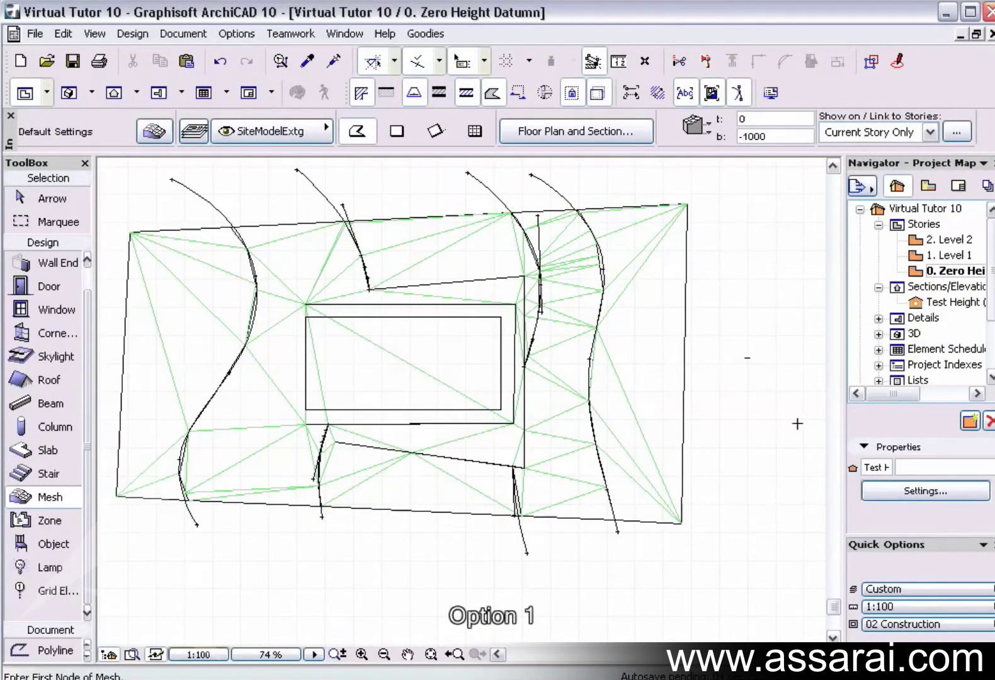
- Open the 3D window with F3 and orbit to view the mesh and slab from above
key(F3)
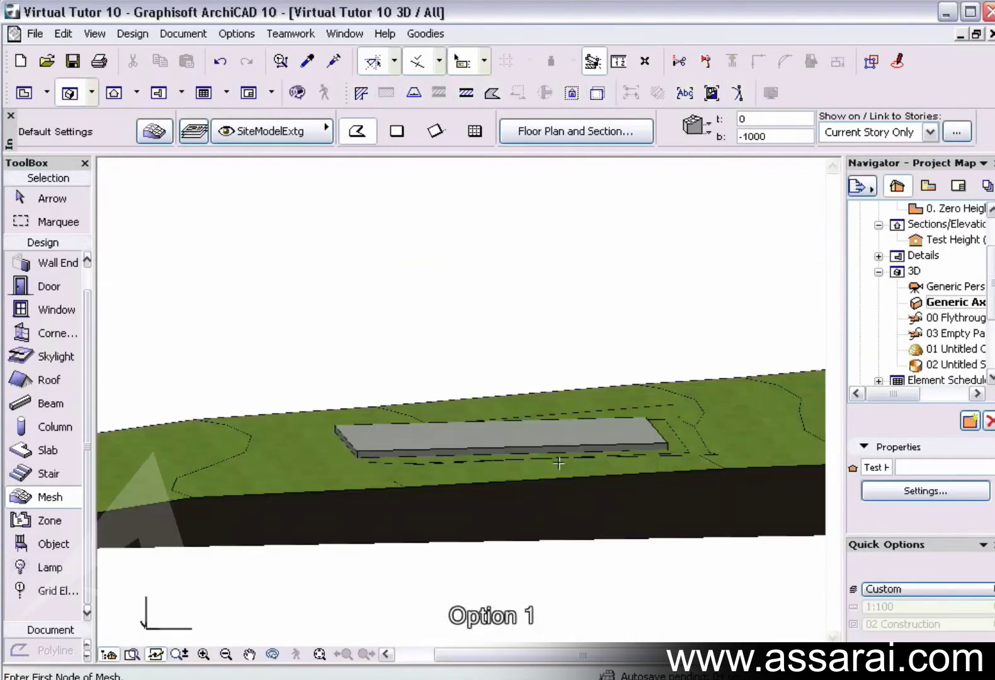
shift+middle_drag(559, 463, 382, 357)
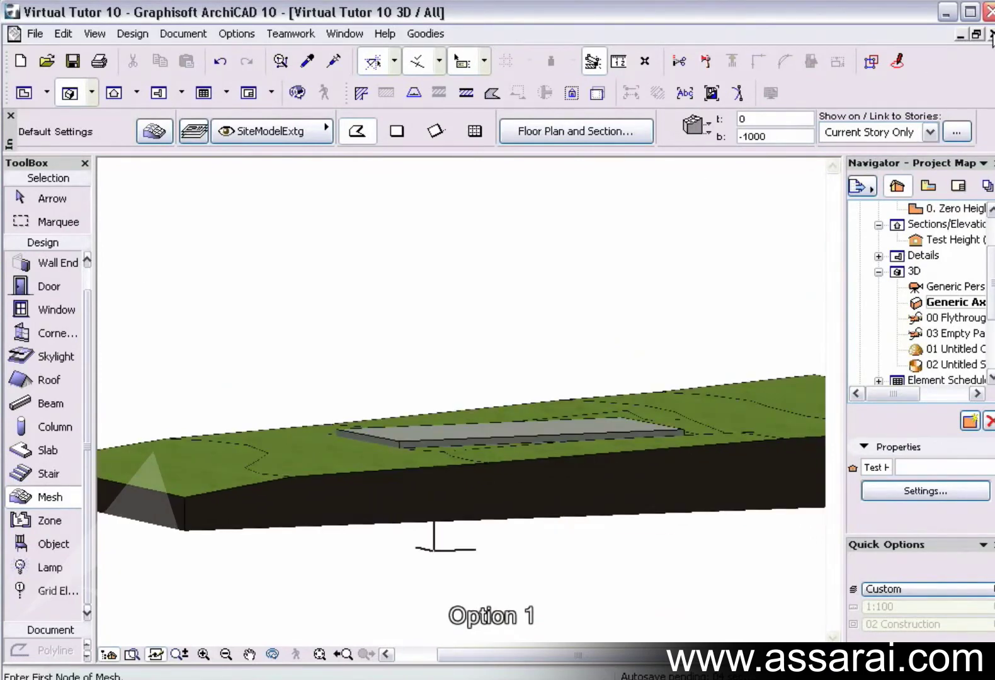
- From the Zero Height Datum plan, open the Test Height section, review it, then close it
key(F2)
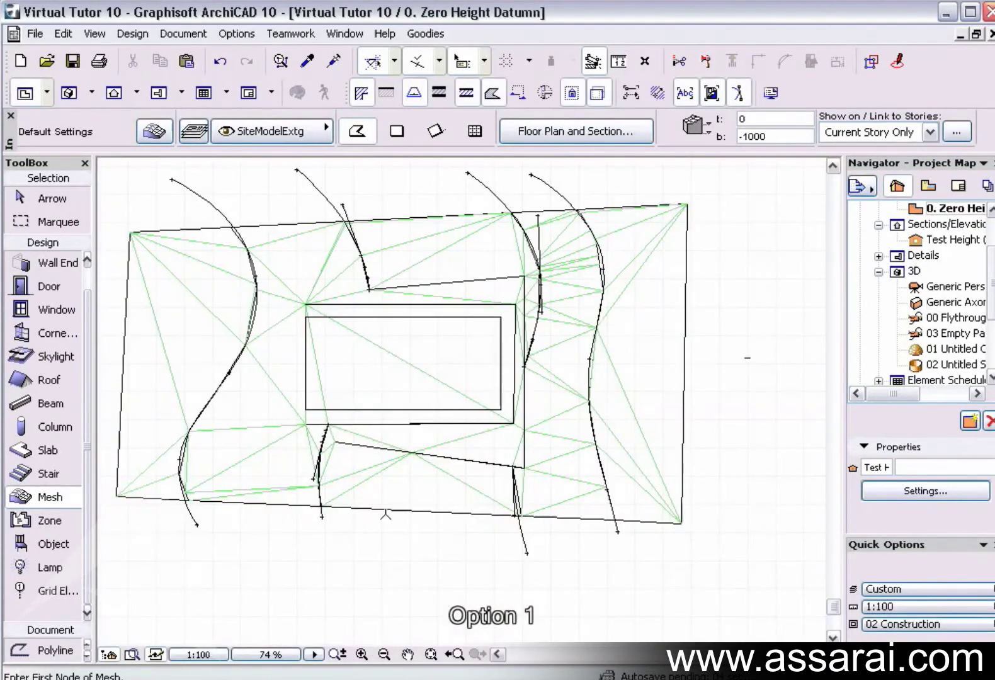
right_click(743, 358)
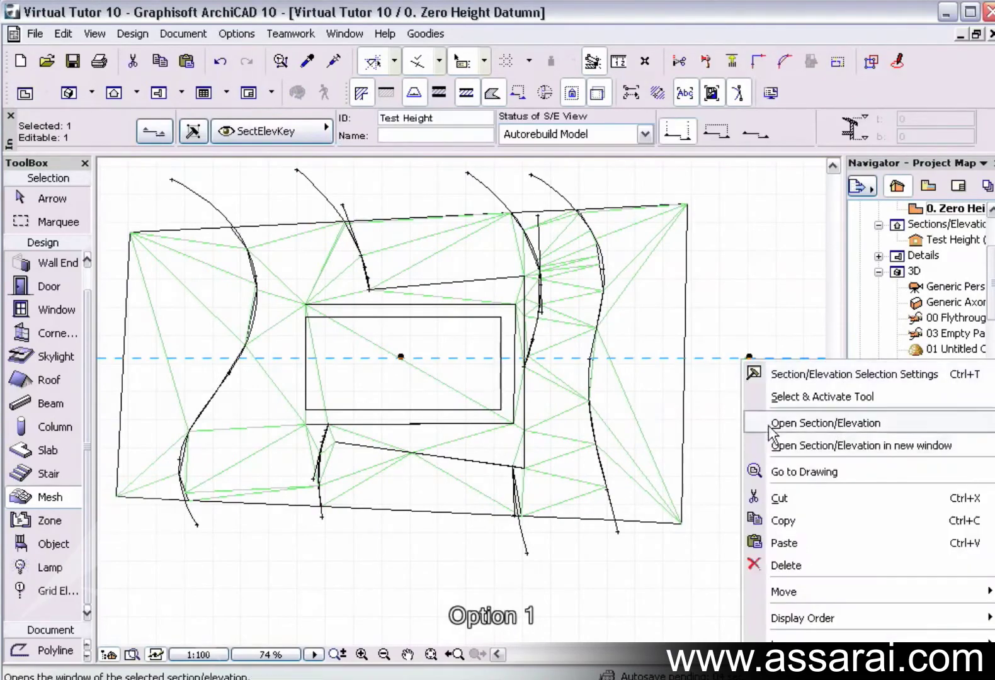
click(772, 422)
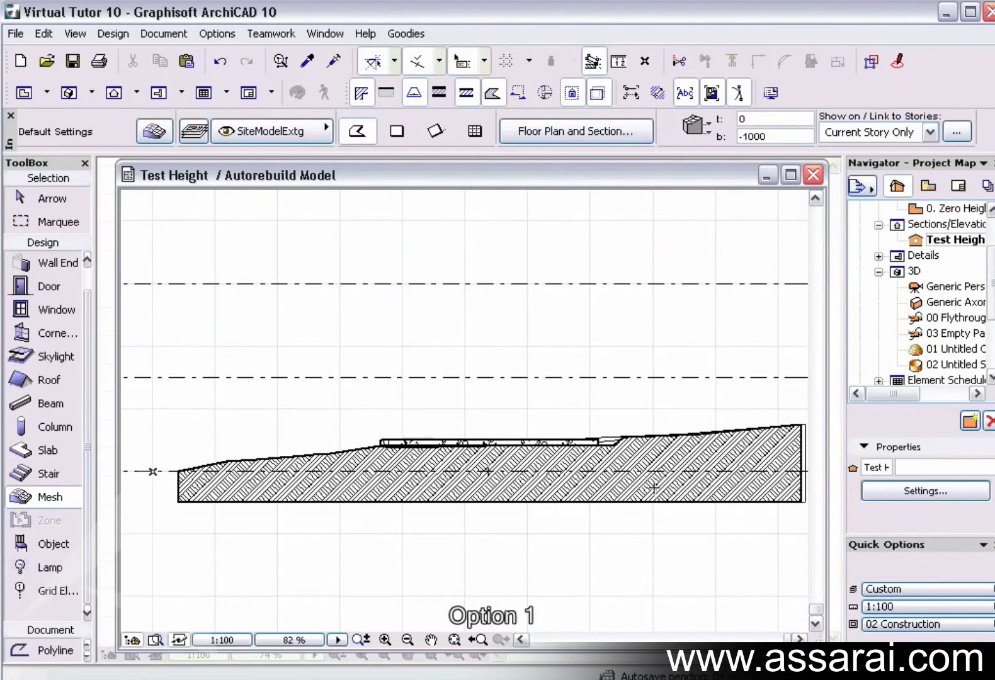
click(812, 176)
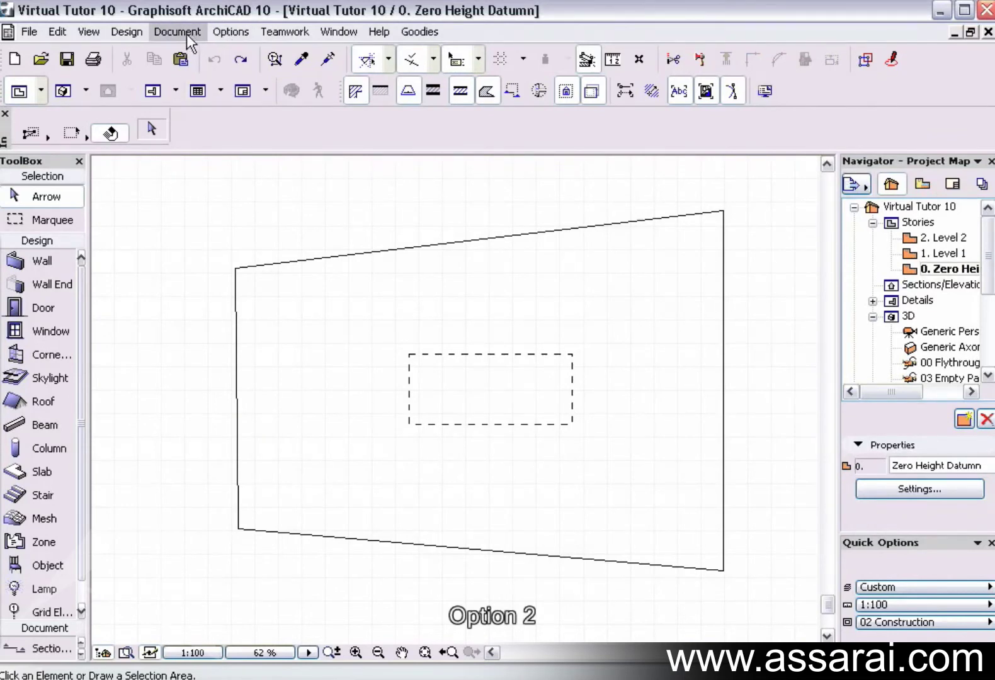
click(182, 34)
mouse_move(127, 31)
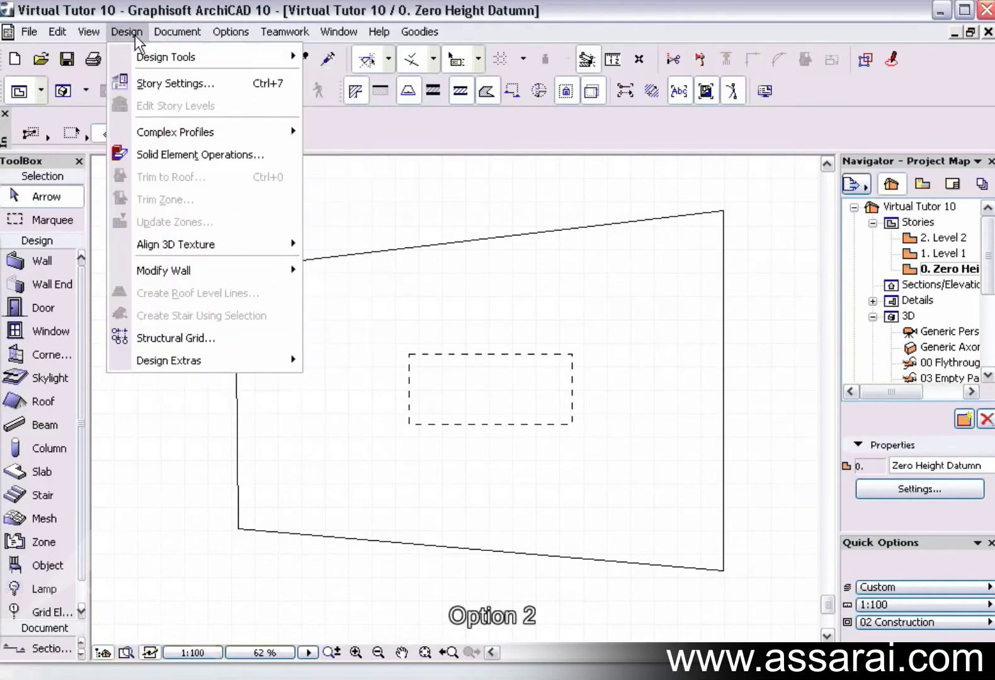
click(158, 86)
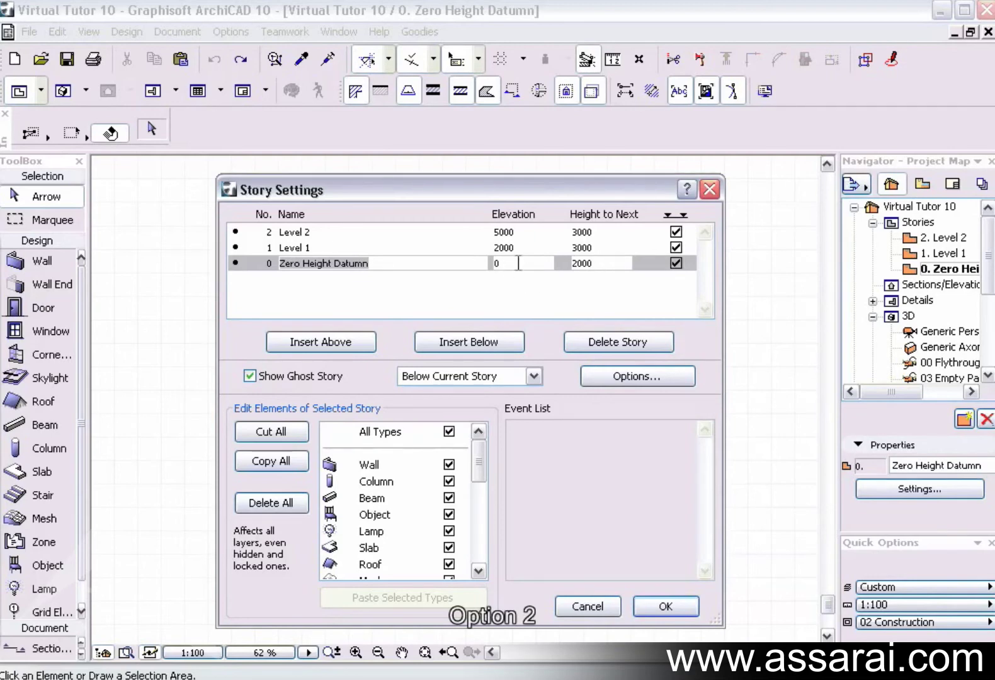
click(666, 606)
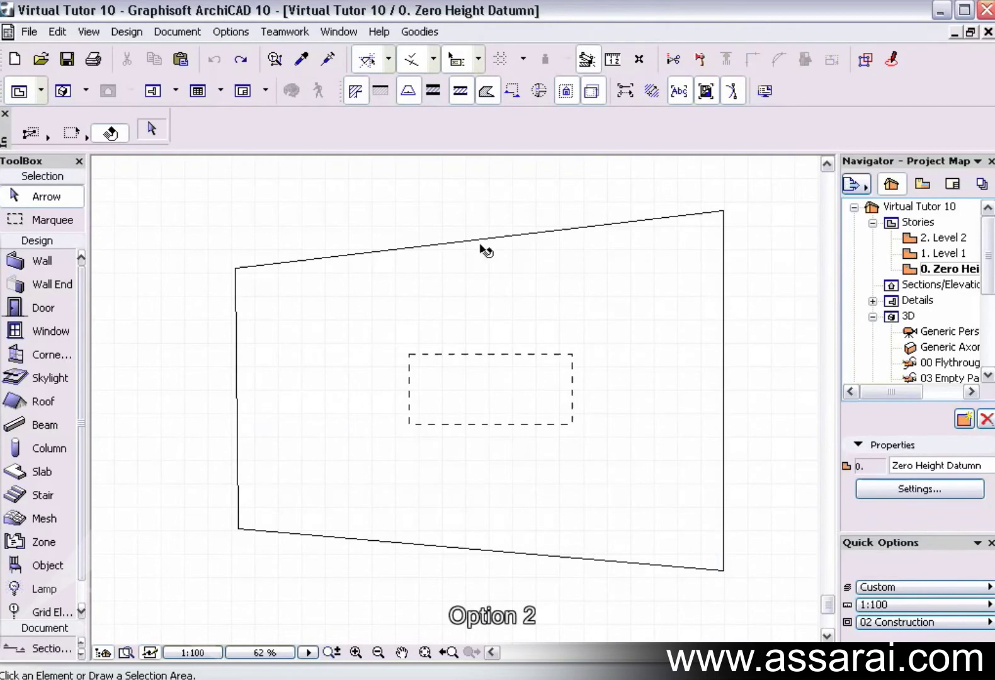
click(481, 245)
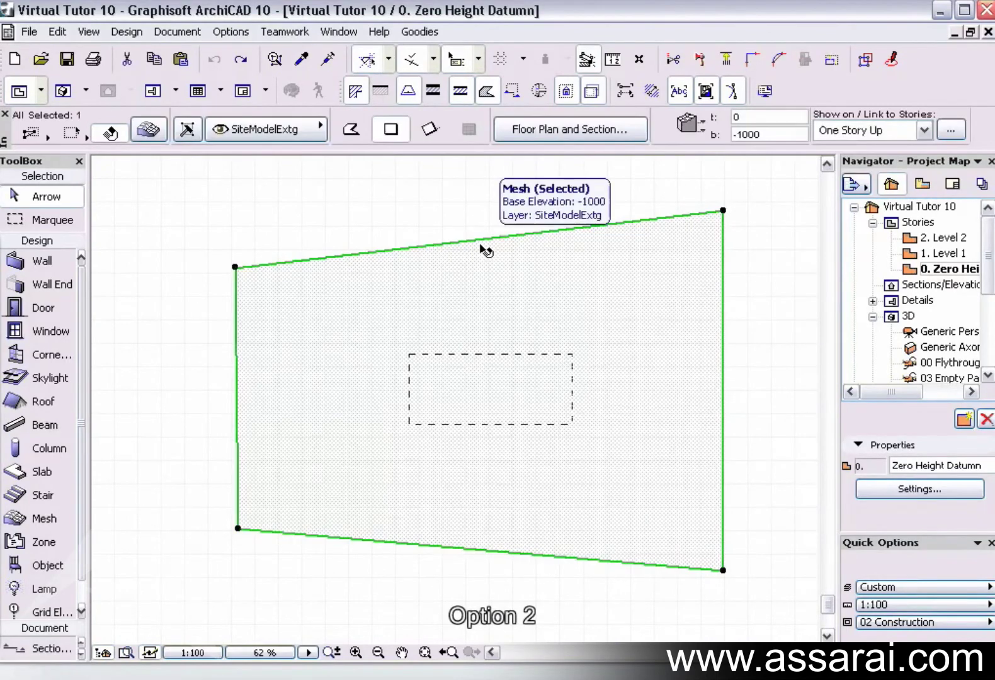
click(36, 520)
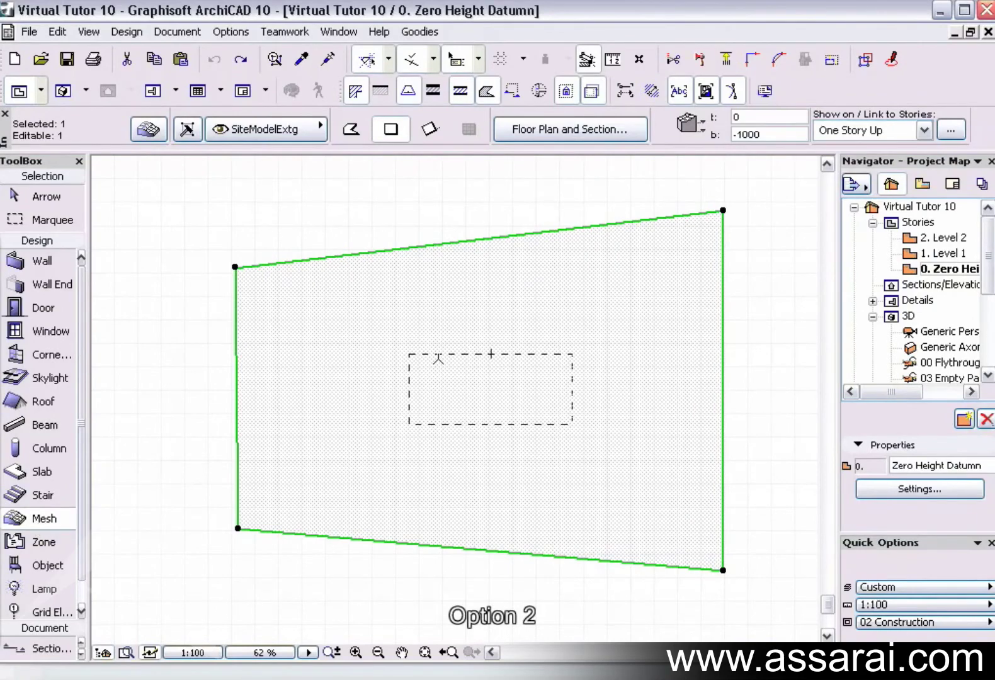
click(905, 253)
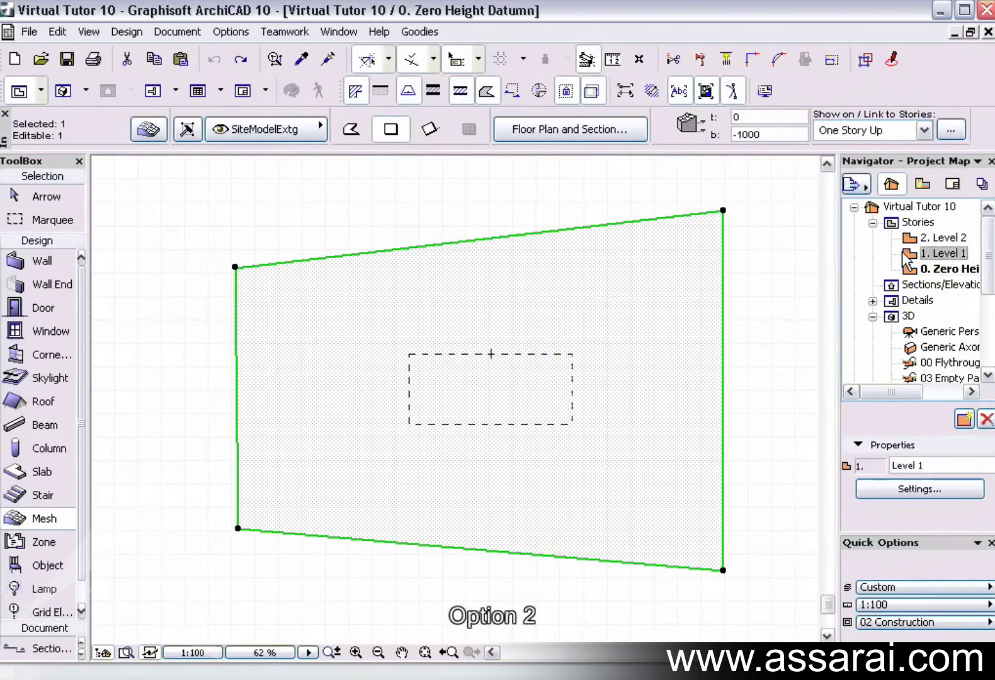
double_click(904, 253)
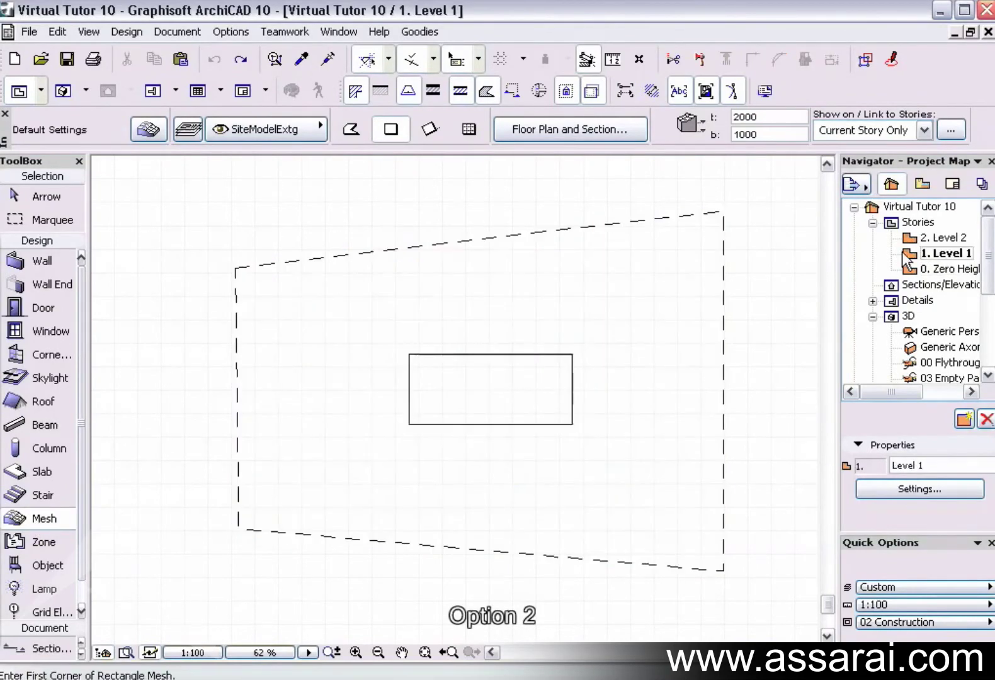
shift+click(439, 356)
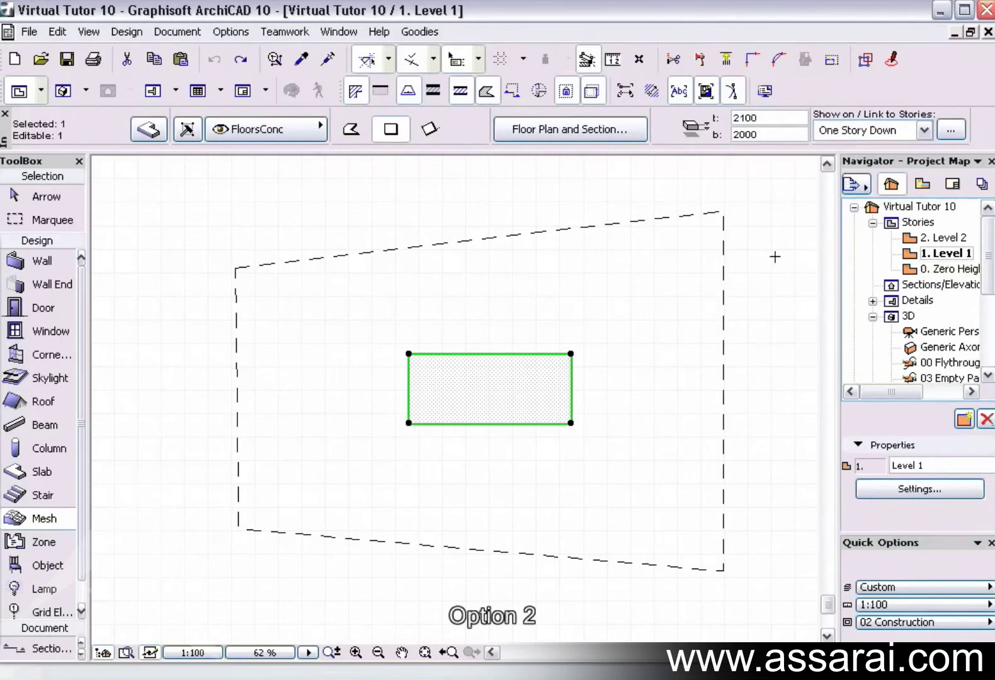
key(Escape)
shift+click(724, 246)
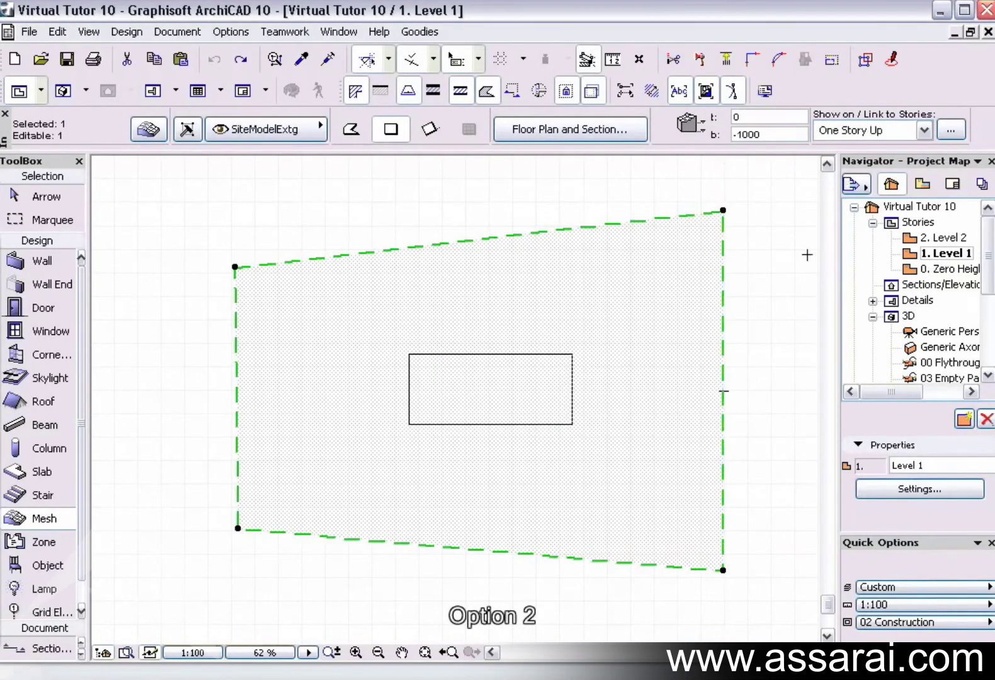
key(Escape)
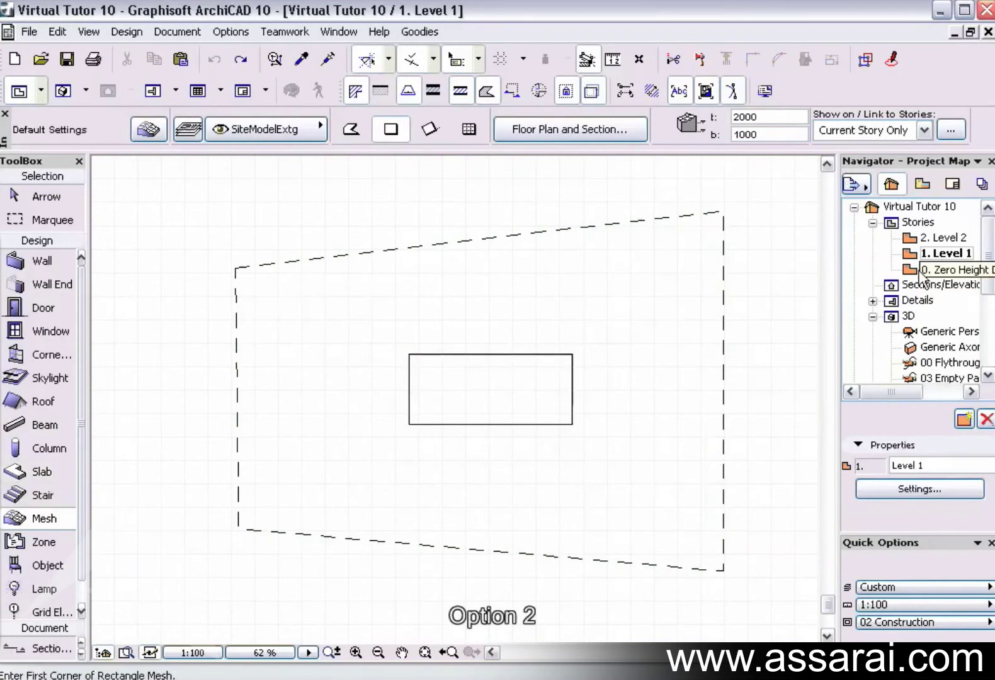
double_click(911, 272)
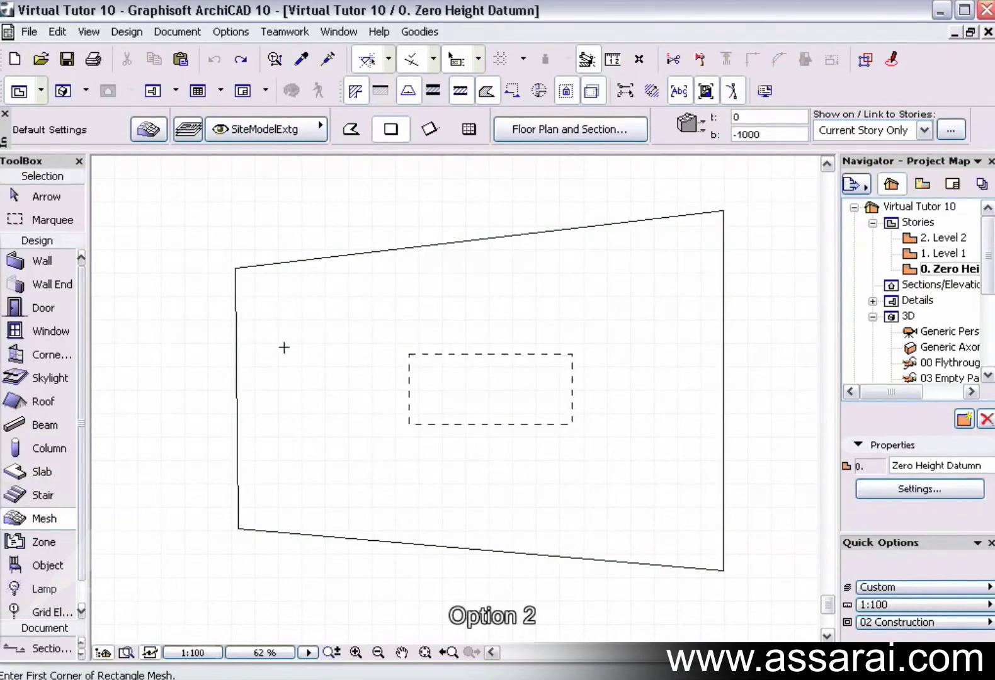
shift+click(367, 313)
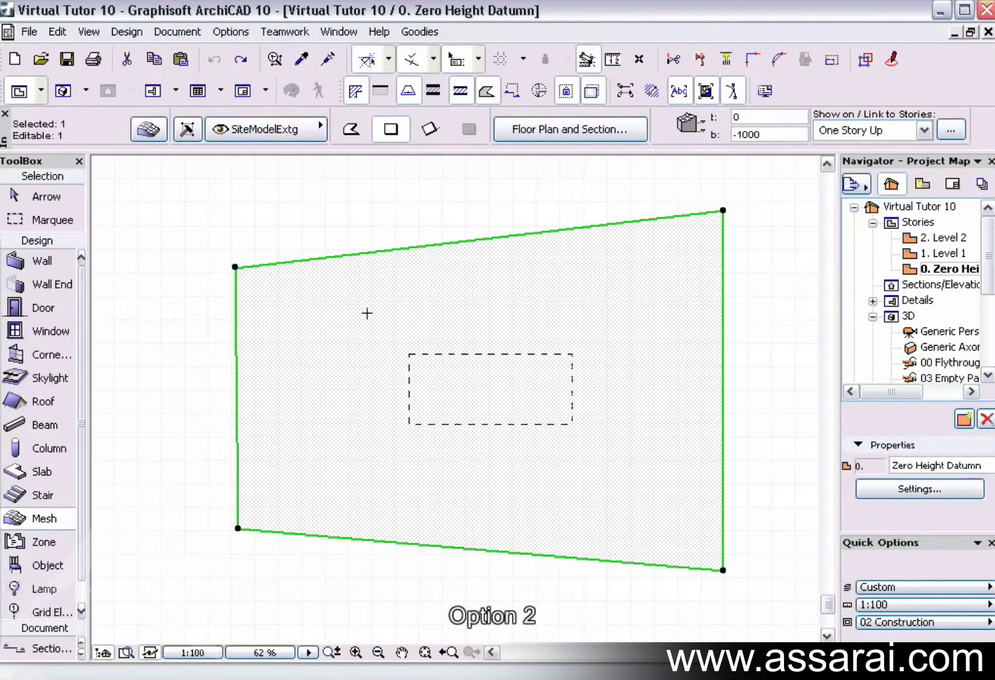
- Add a rectangle of mesh points around the house, fitted to user ridges, then go to Level 1
click(358, 312)
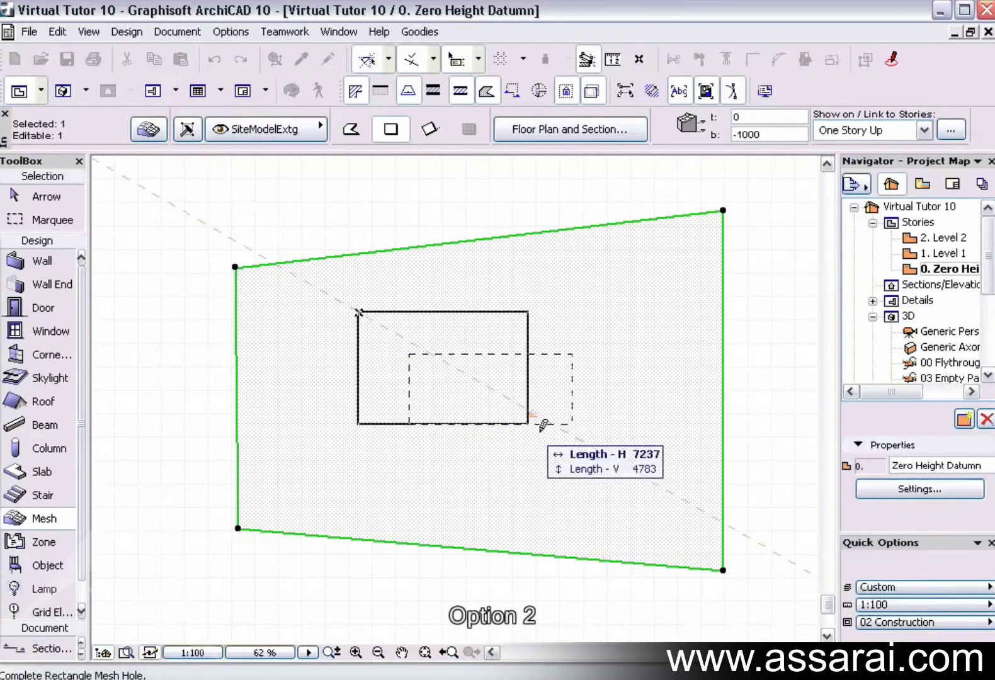
click(628, 471)
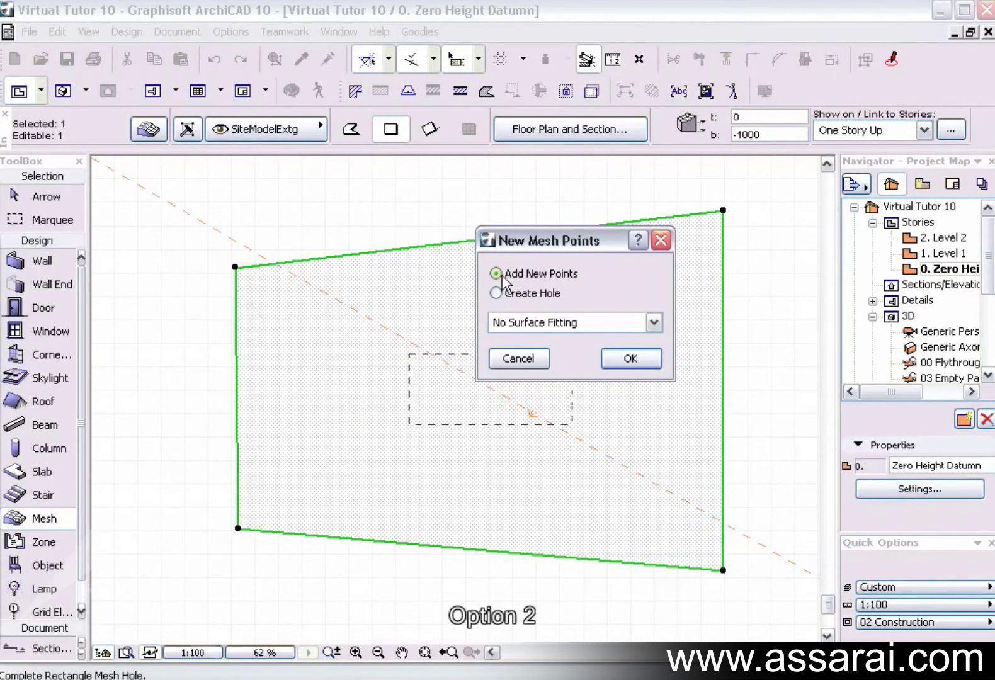
click(548, 323)
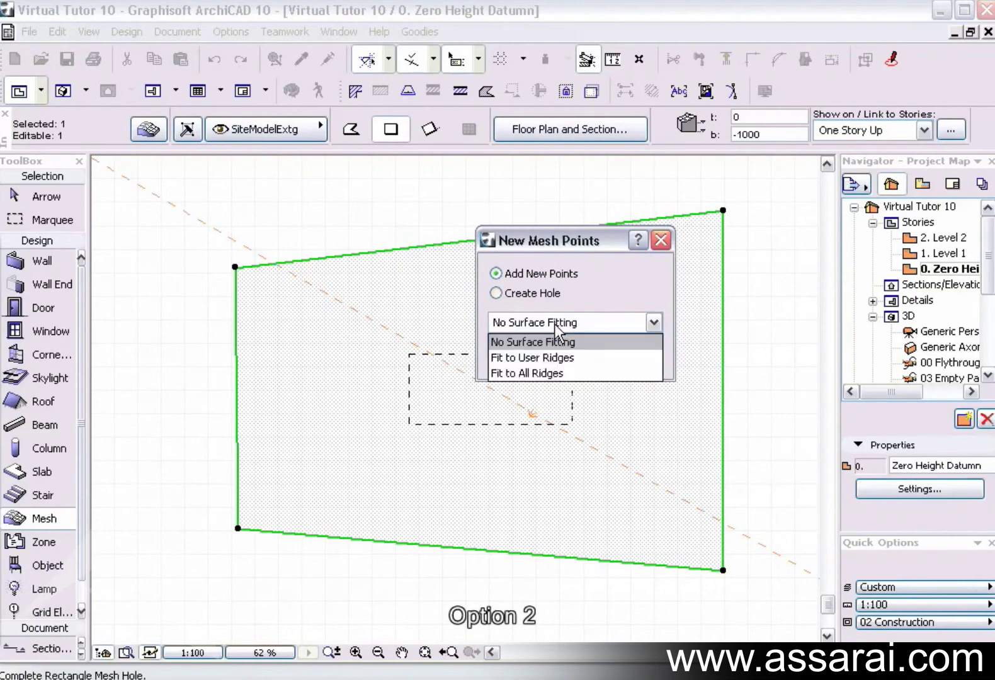
click(557, 358)
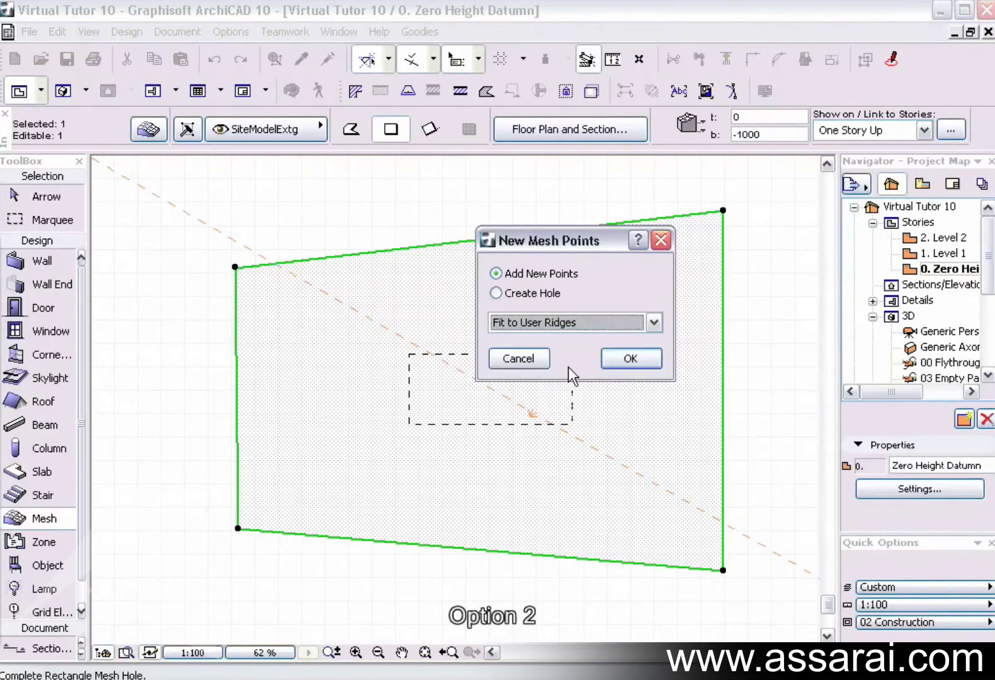
click(630, 358)
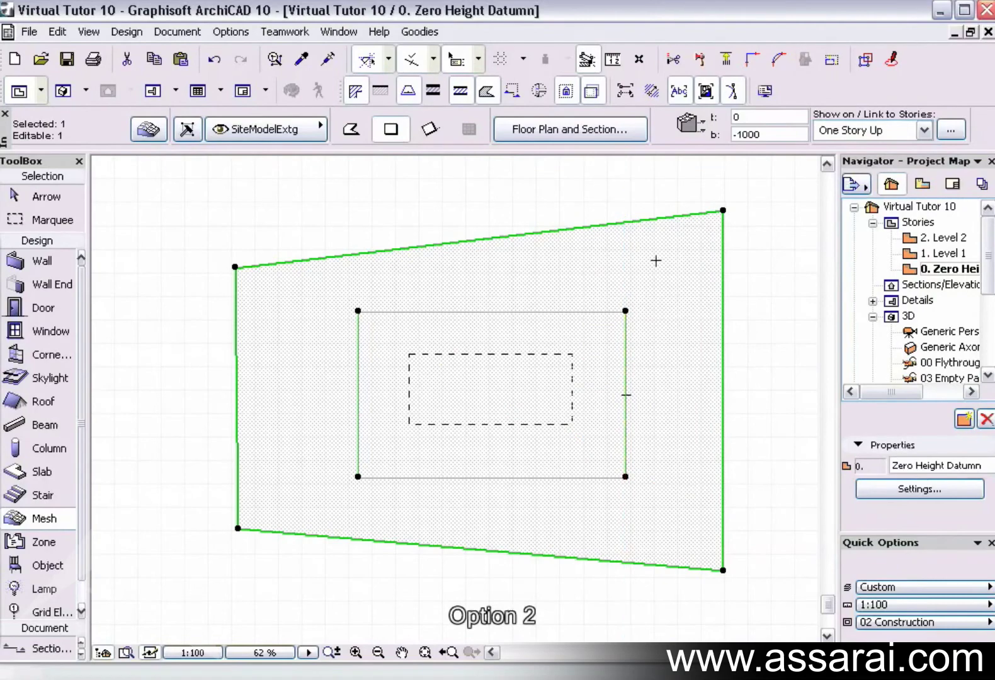
double_click(907, 255)
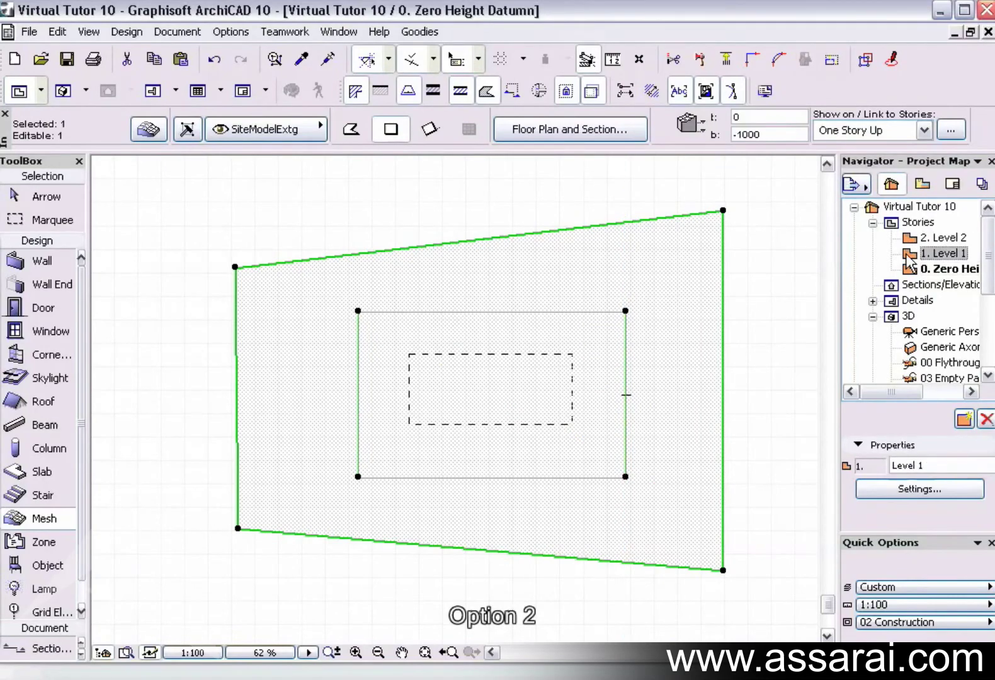
- Cut a rectangular hole with no surface fitting in the site mesh around the slab
shift+click(406, 271)
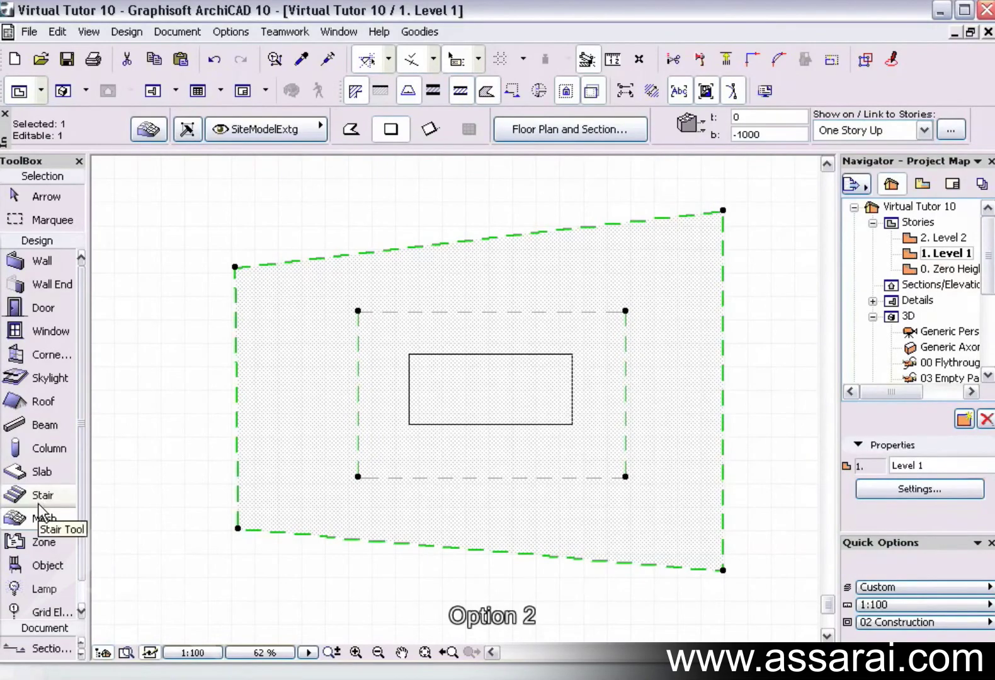
click(387, 336)
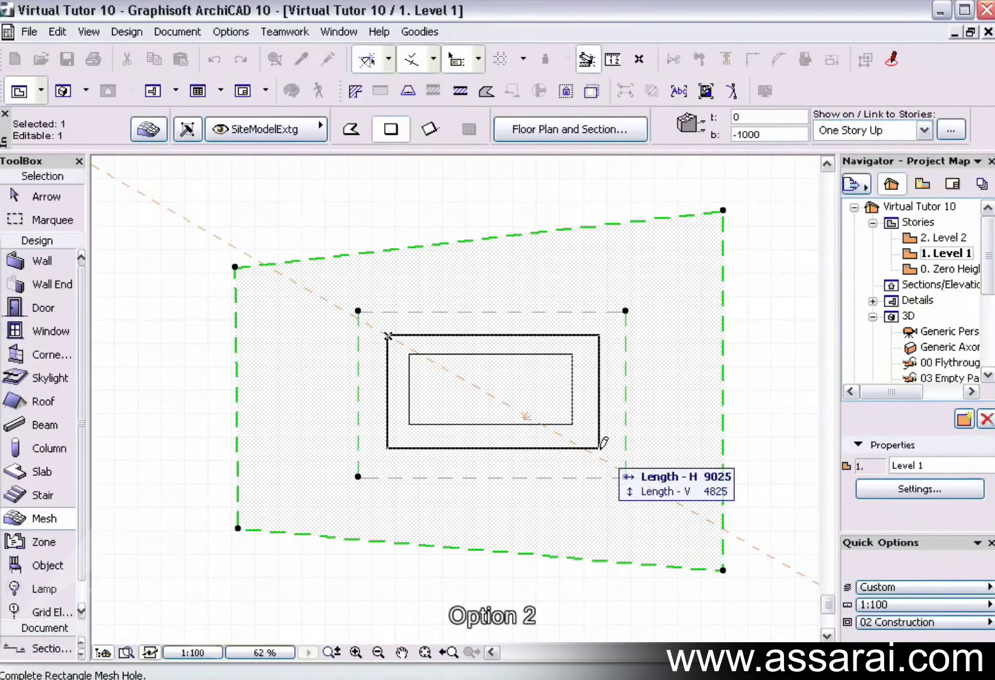
click(598, 453)
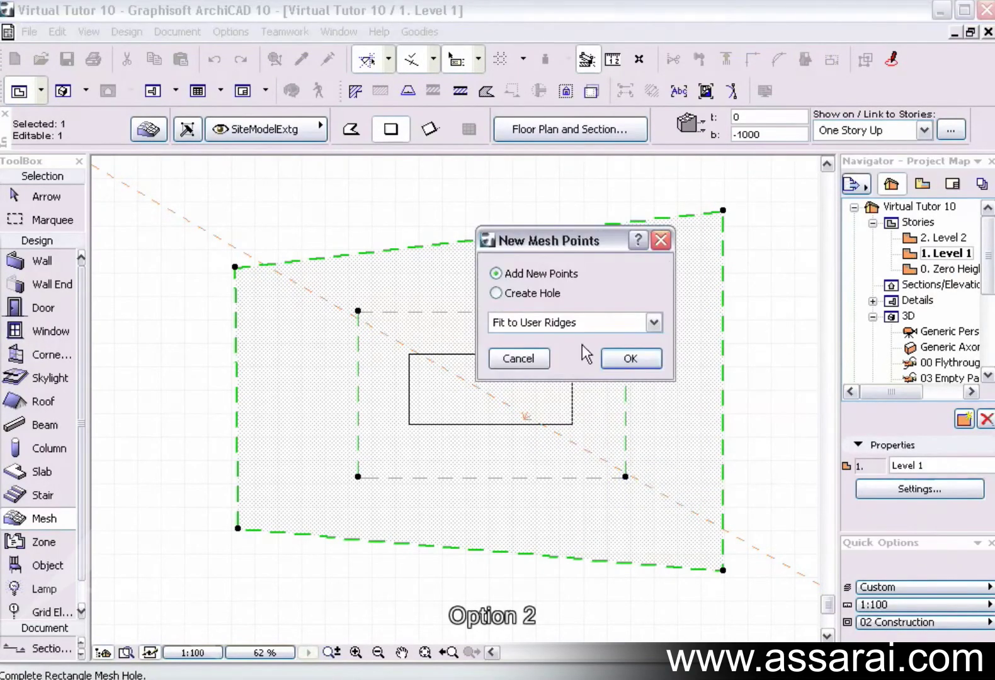
click(496, 293)
click(653, 321)
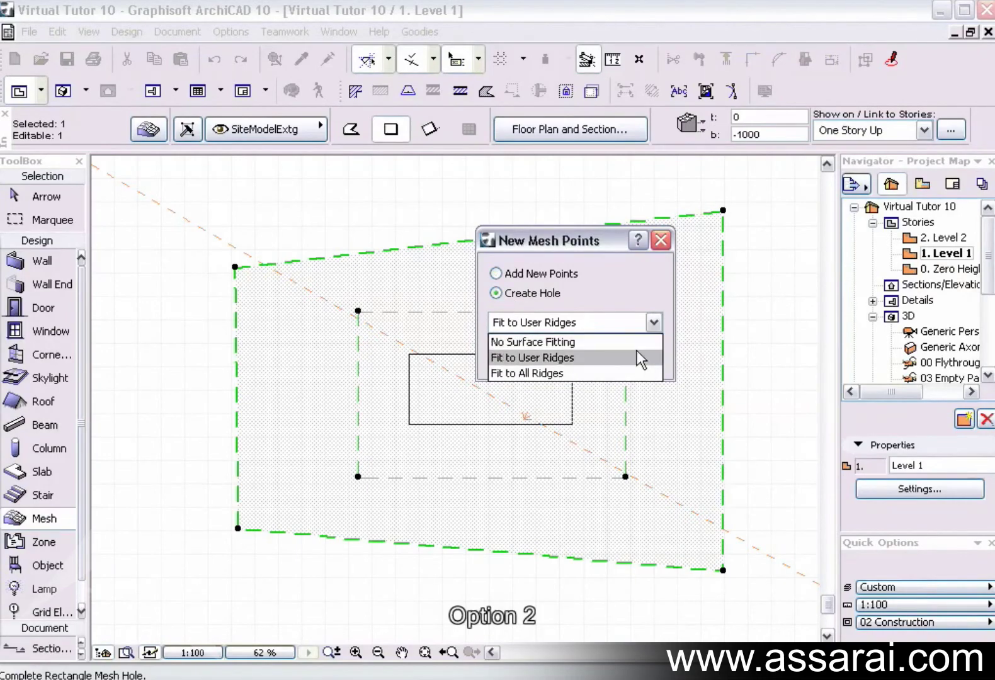
click(633, 344)
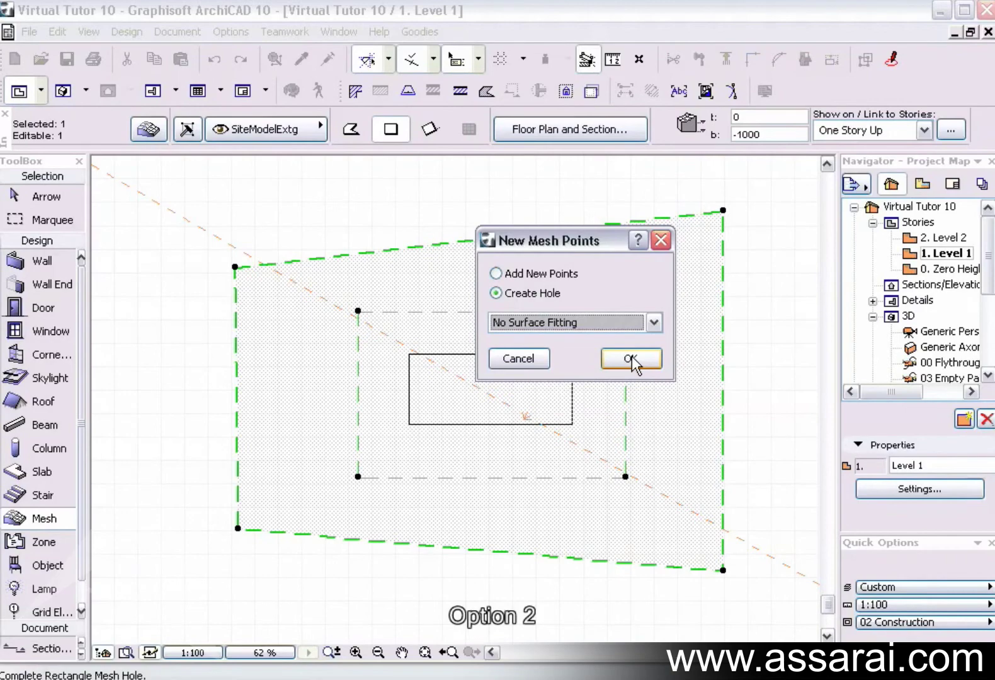
click(631, 359)
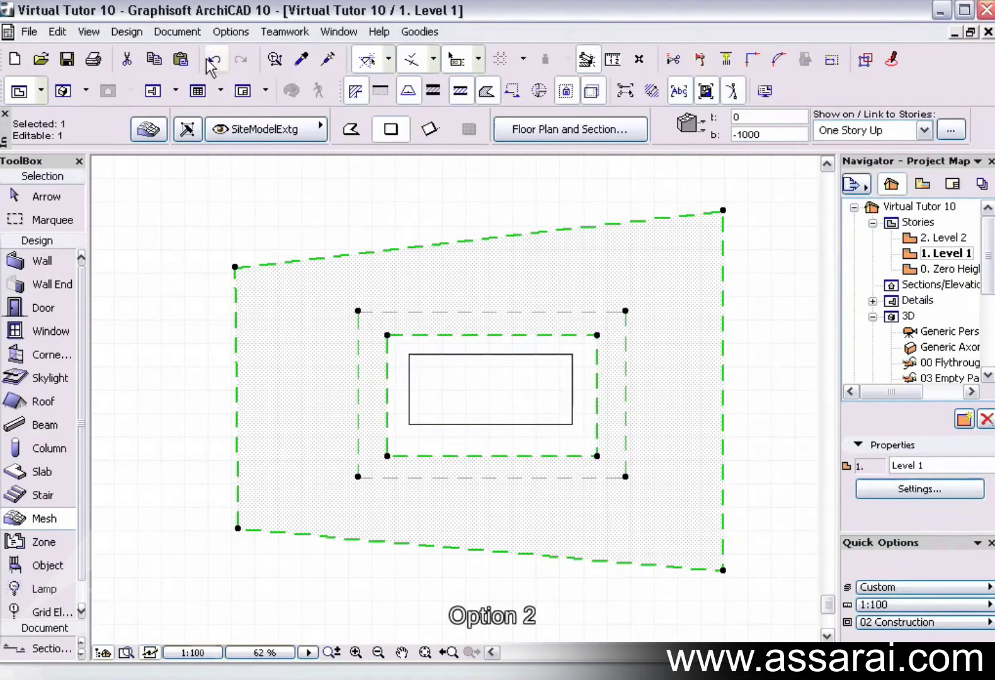
- Check the story elevations in Story Settings, then deselect the mesh
click(128, 32)
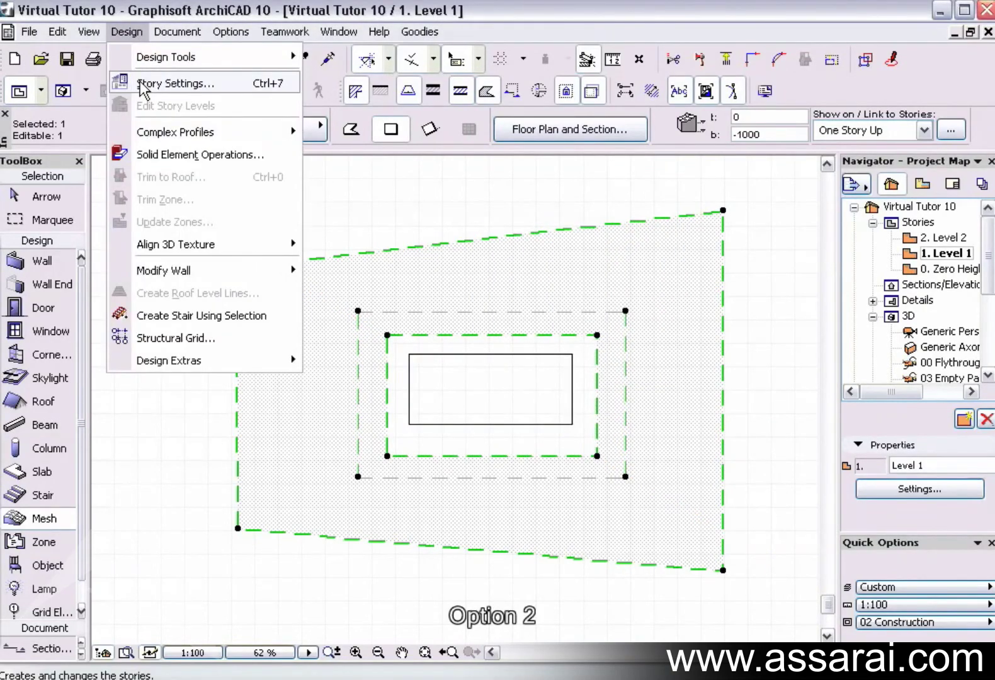
click(144, 84)
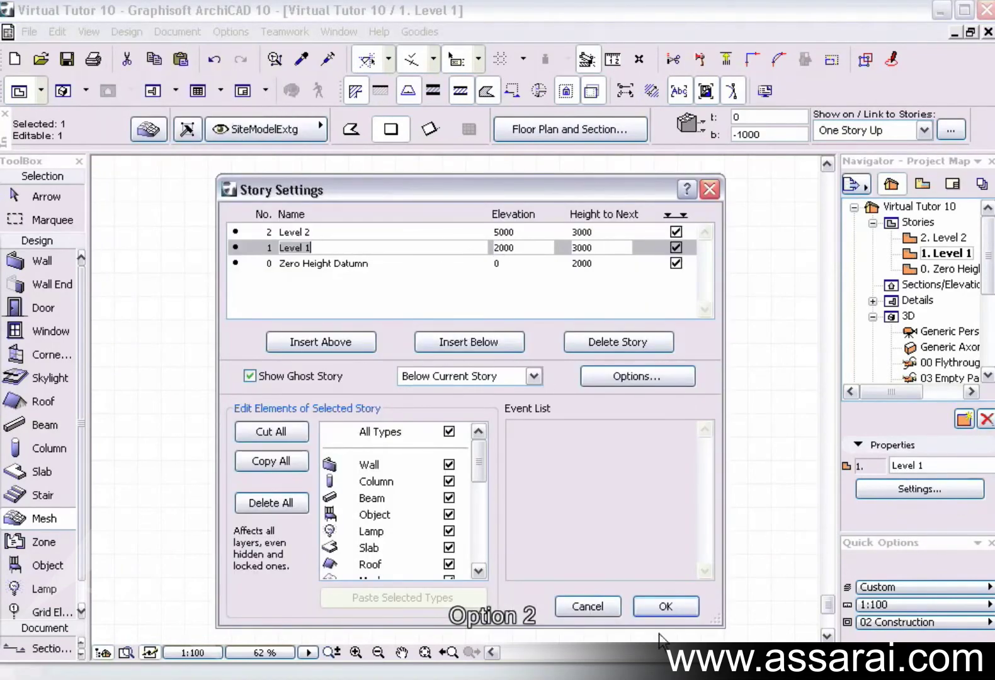
click(664, 606)
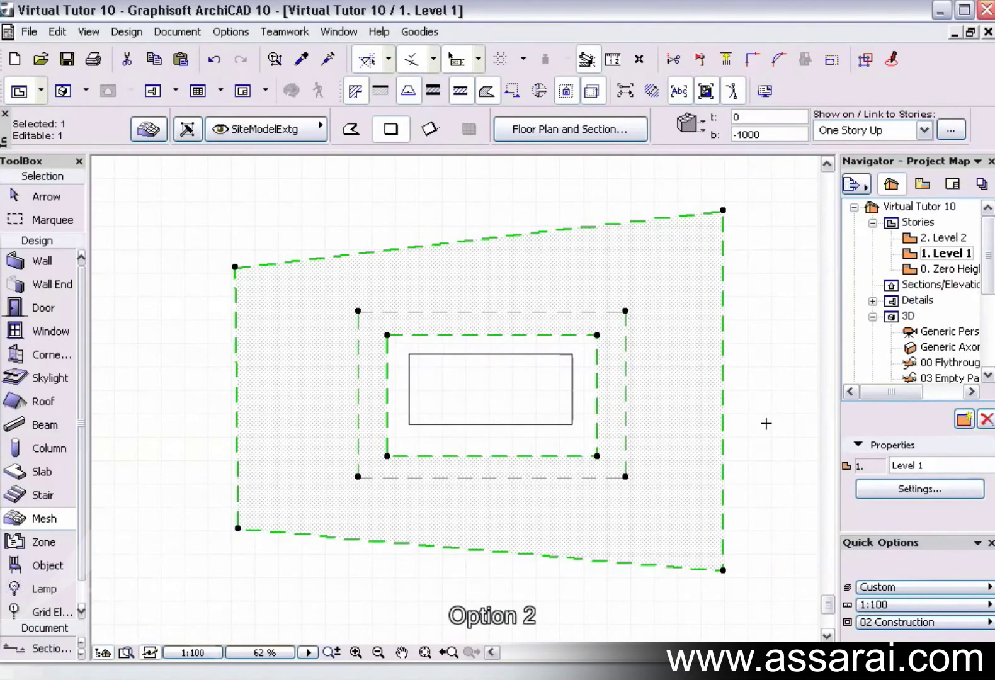
key(Escape)
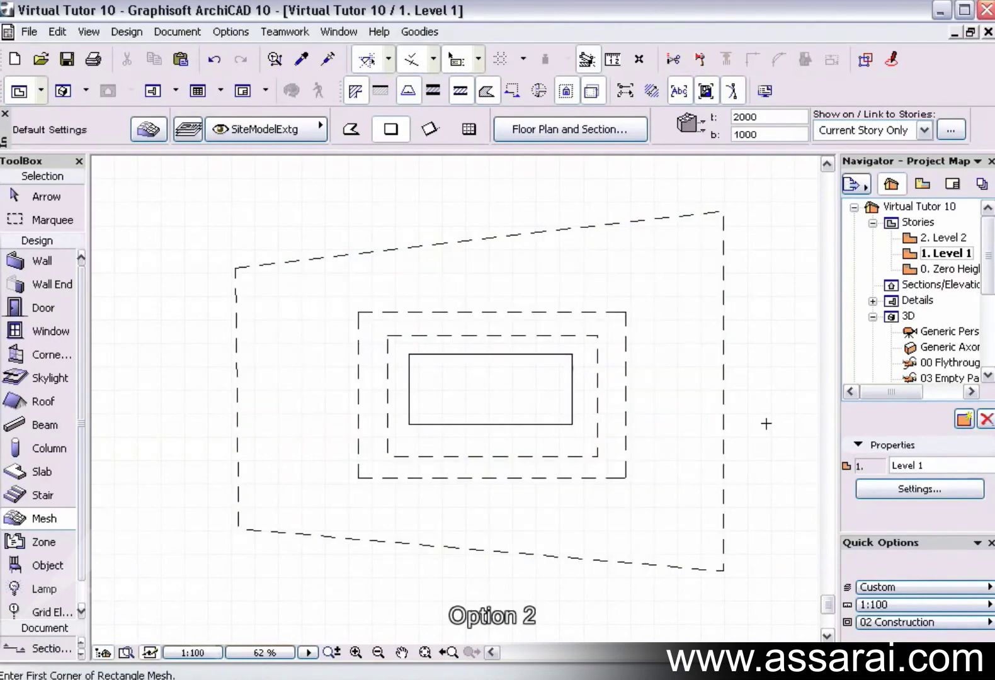
- View the sloped site mesh and its hole around the house slab in the 3D window
key(F3)
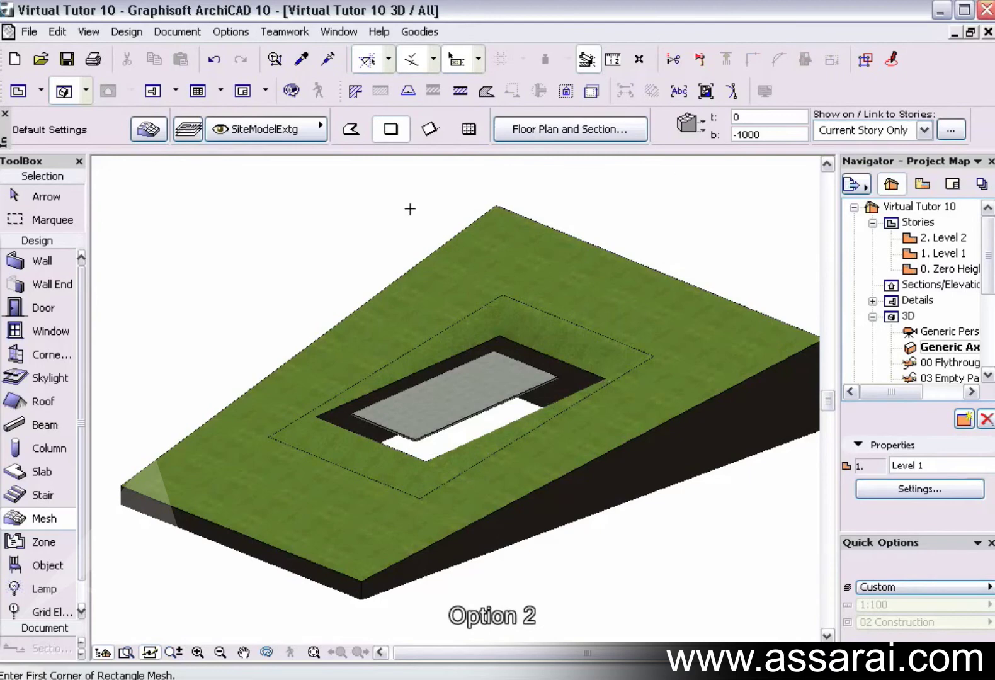
double_click(932, 253)
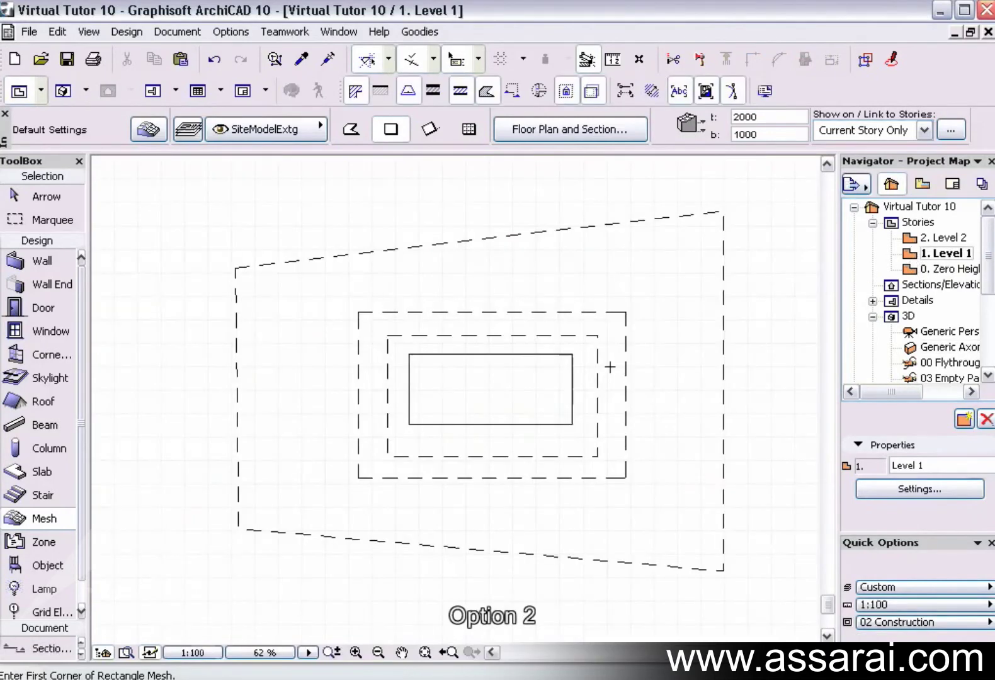
double_click(913, 270)
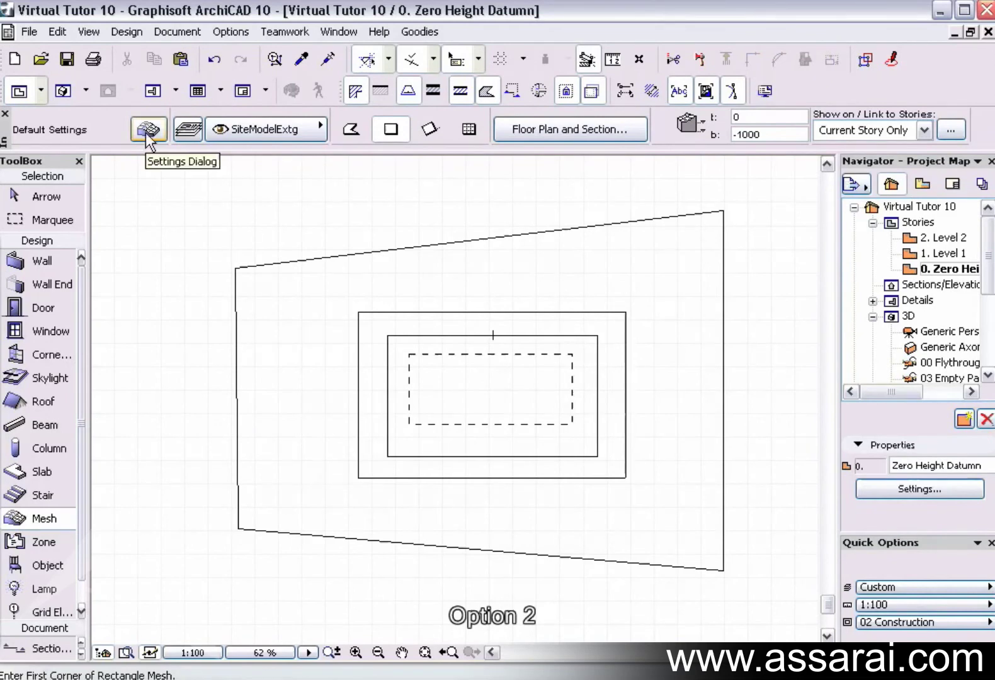
key(F3)
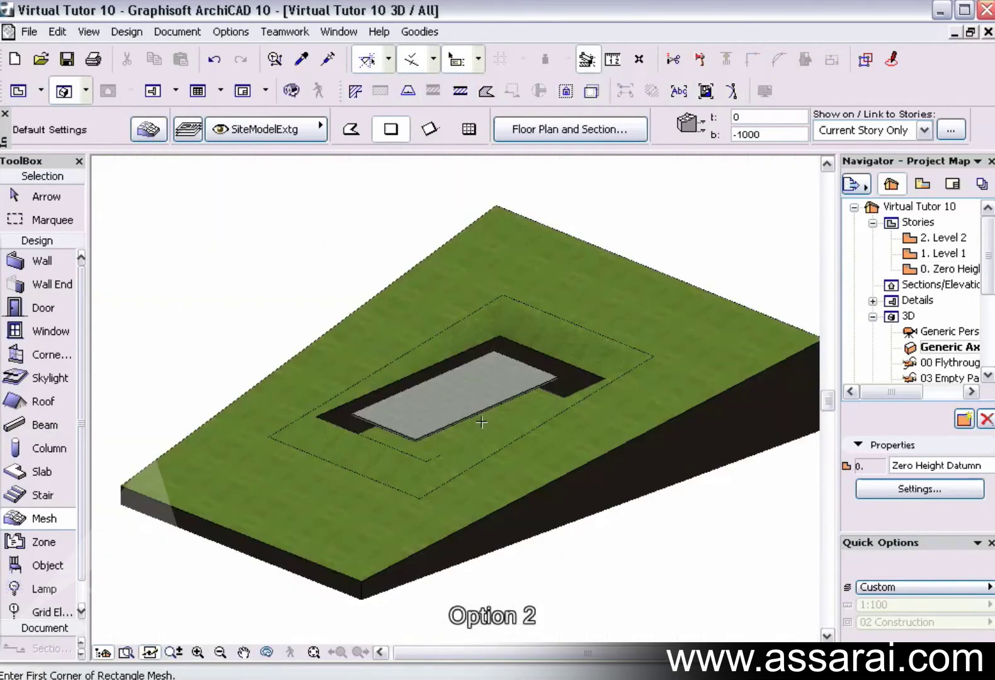
click(72, 198)
- Elevate the platform mesh inside the hole by 2000 to meet the slab, then orbit to inspect
click(443, 445)
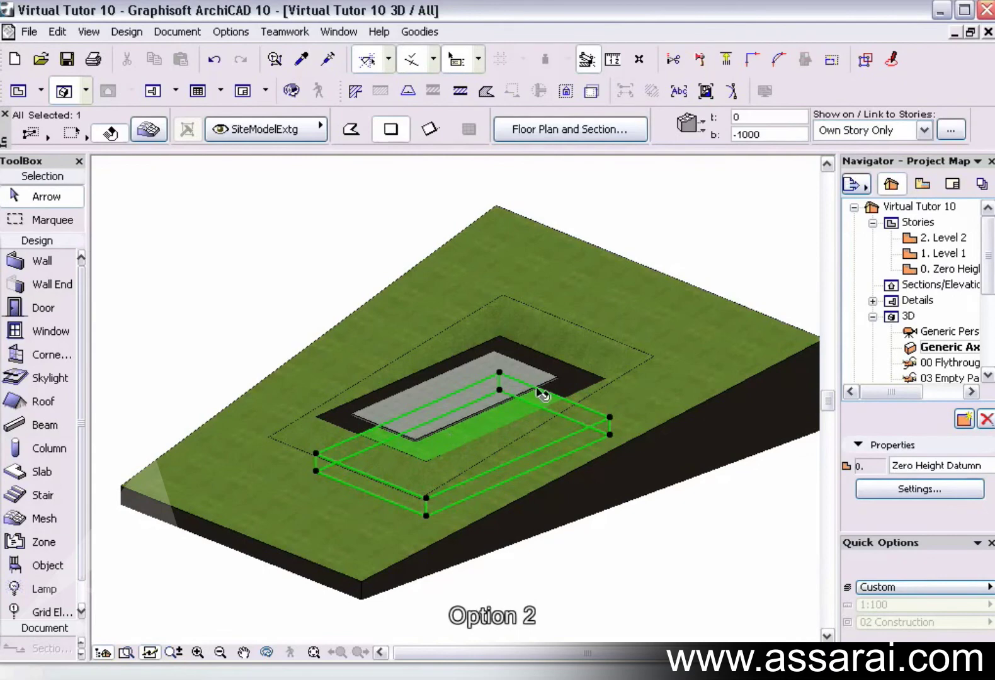
click(501, 375)
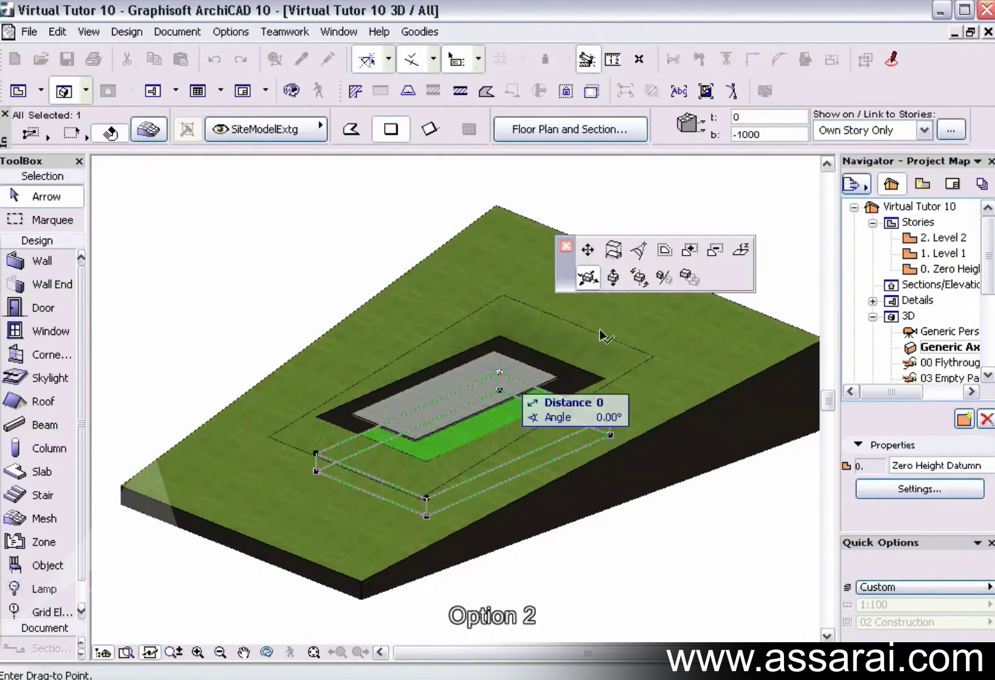
click(613, 277)
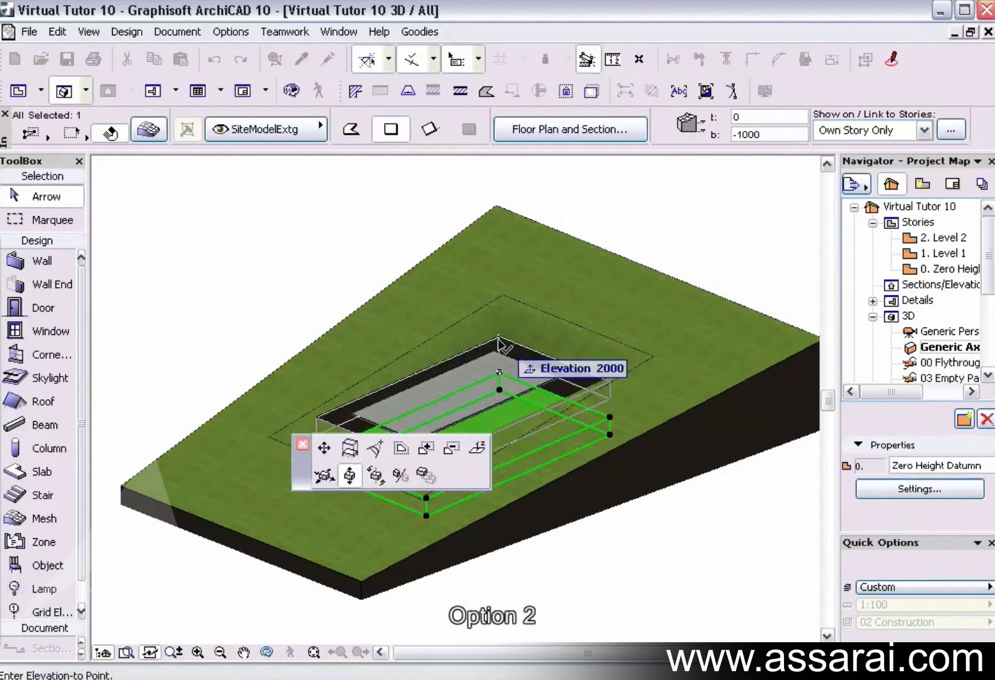
click(619, 264)
click(729, 233)
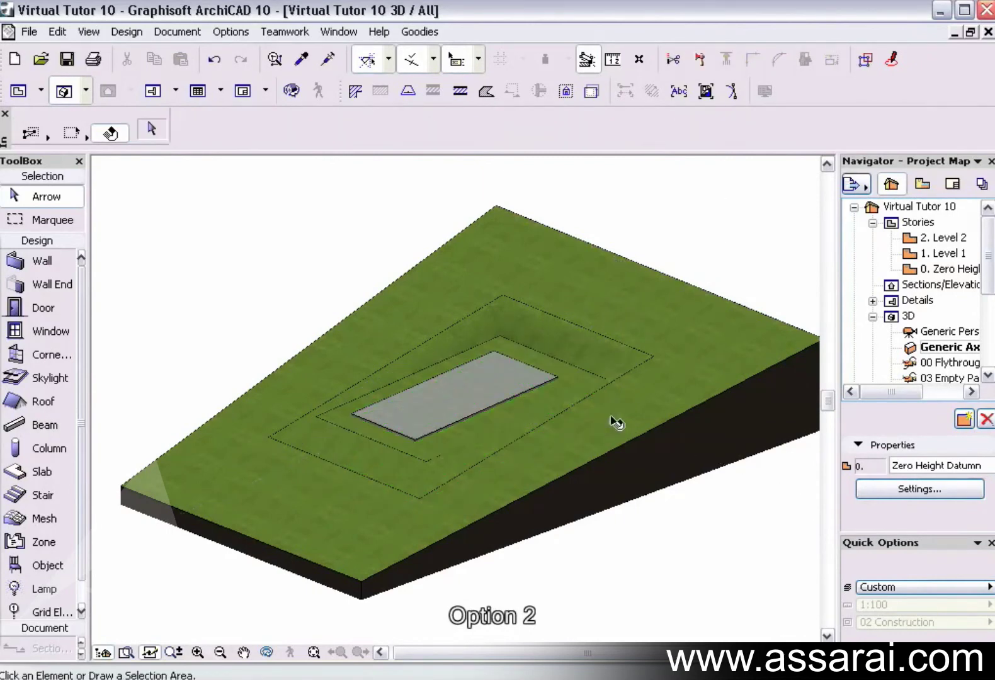
shift+middle_drag(588, 433, 509, 422)
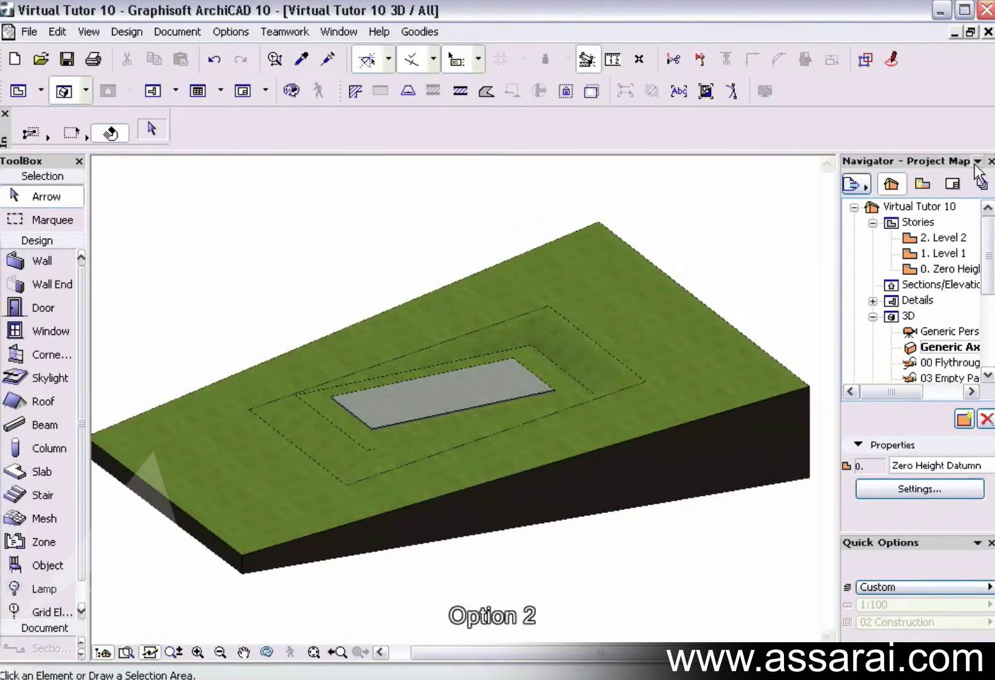
- Open the E/13 section from the Zero Height Datum plan
double_click(948, 269)
right_click(759, 400)
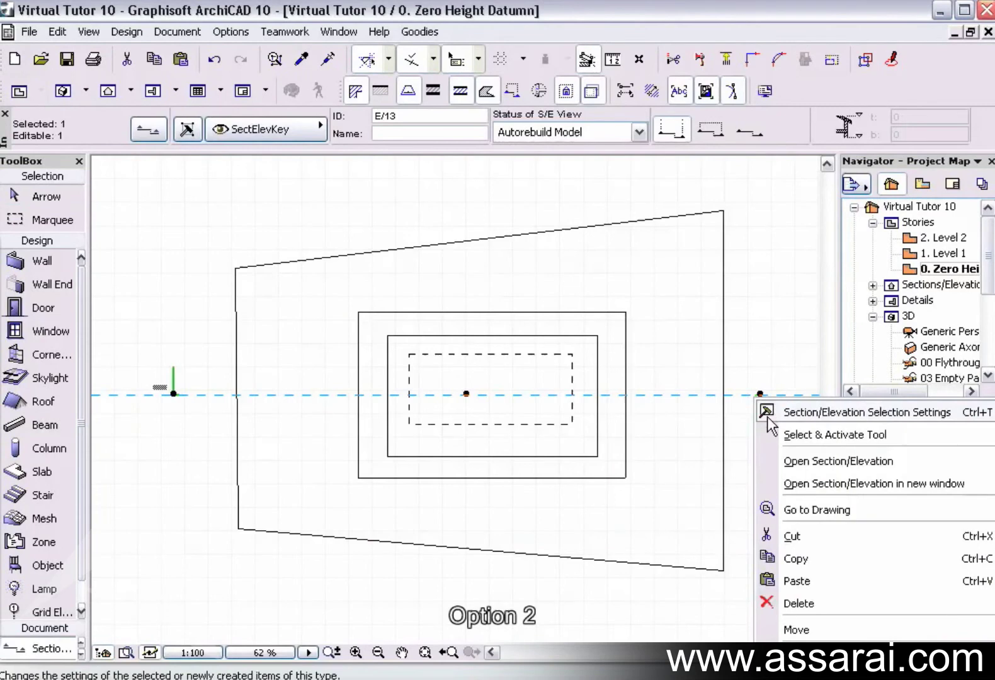
click(781, 460)
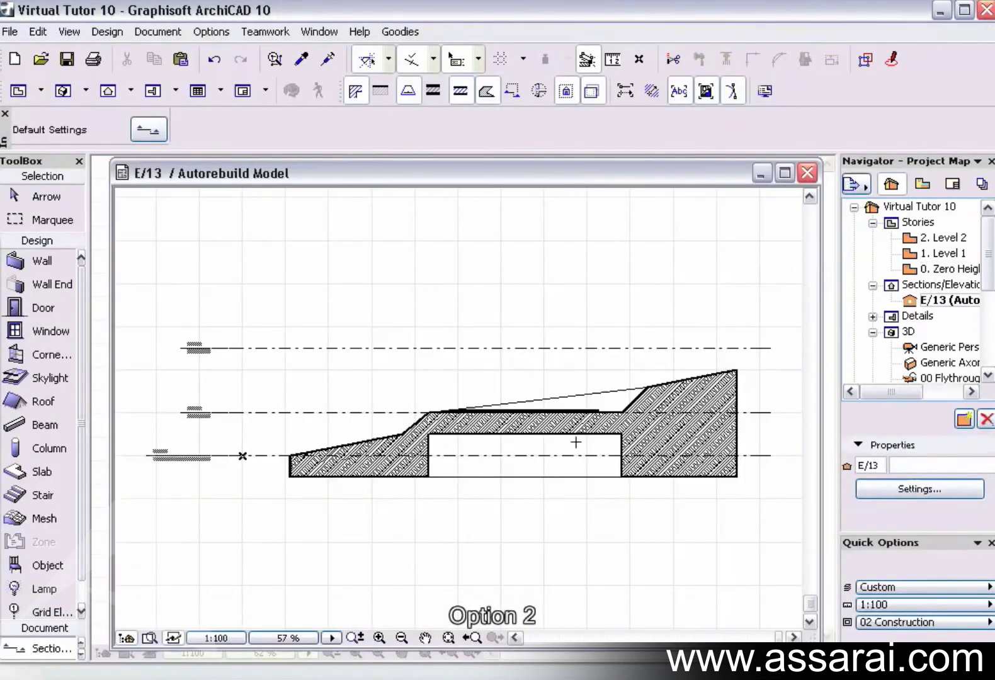
- Lower the platform mesh's bottom to -1000 and zoom to view the cut-and-fill profile
click(582, 432)
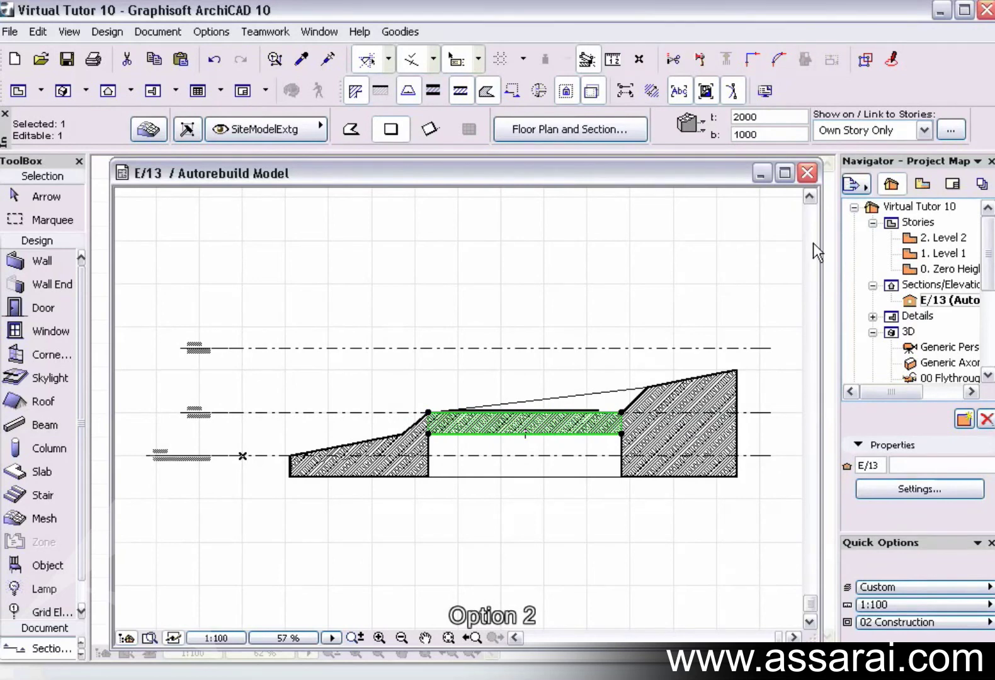
text(-)
key(Return)
key(Escape)
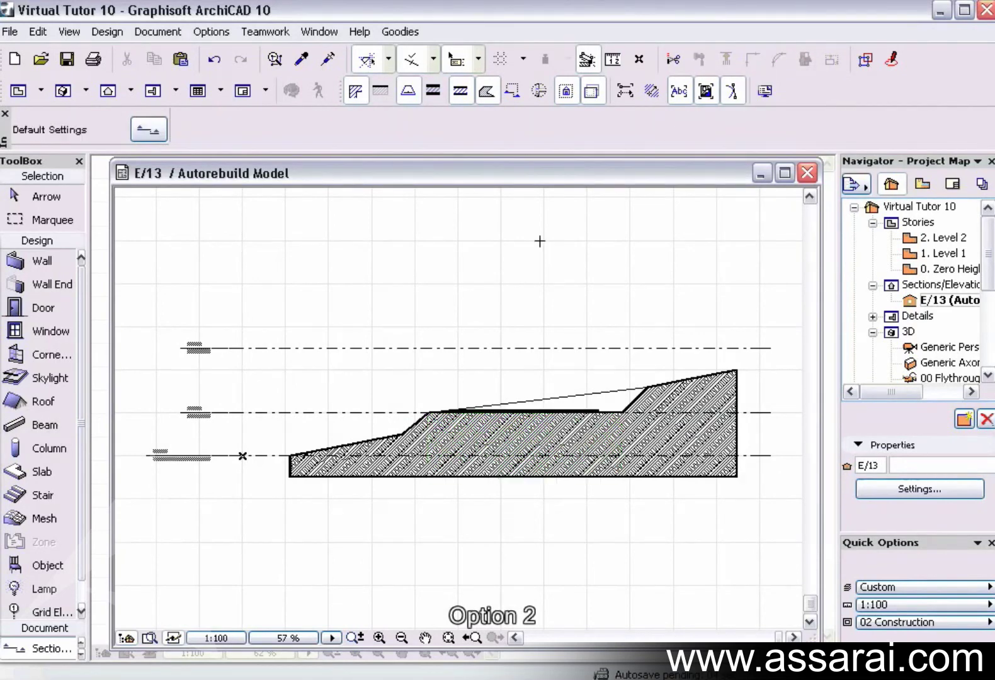
scroll(544, 440, up, 2)
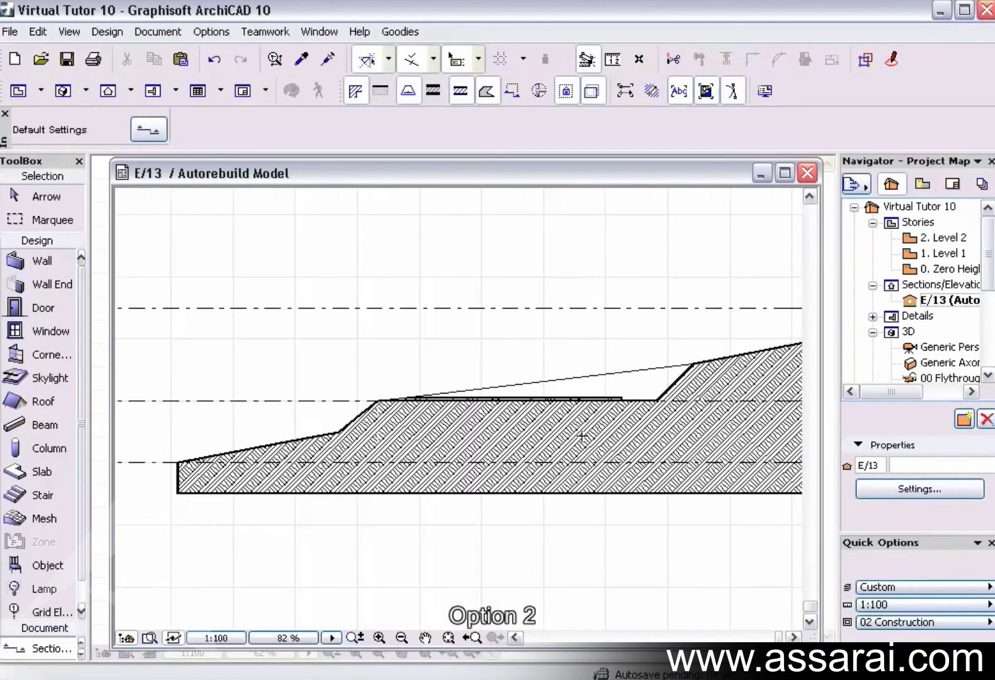
middle_drag(583, 433, 498, 439)
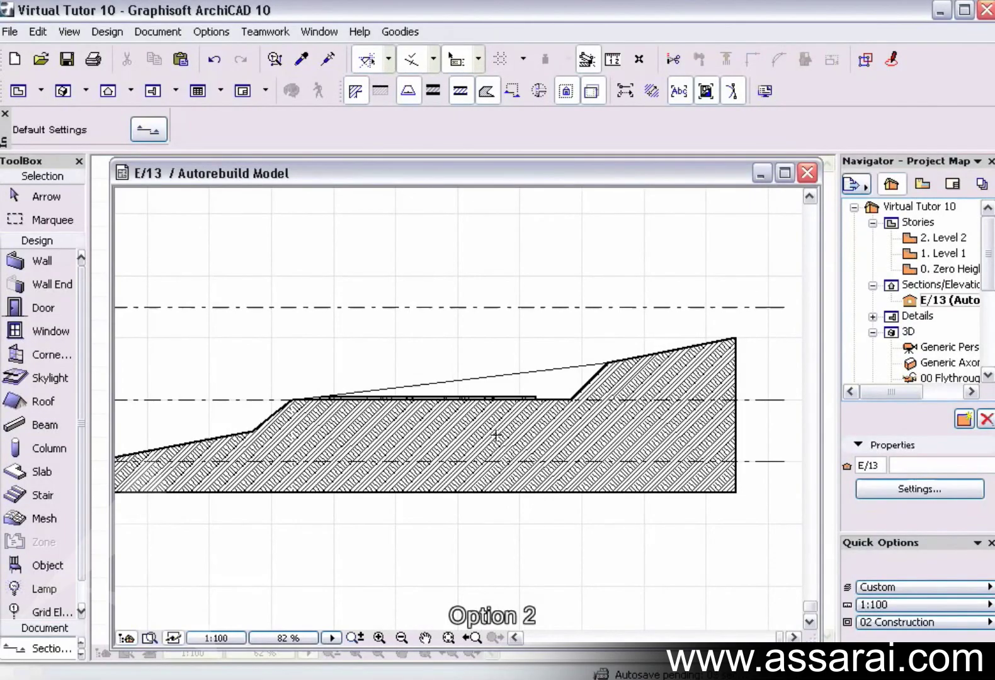